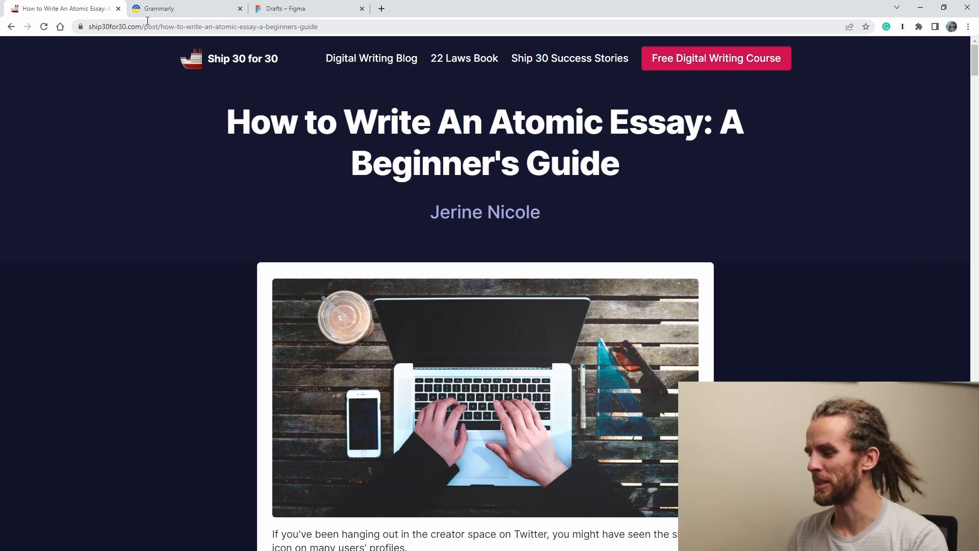
Step: Switch to Logseq's Ship23for31 page and review the notes nested under the "Software training and implementation" idea
{"action": "key", "text": "alt+Tab"}
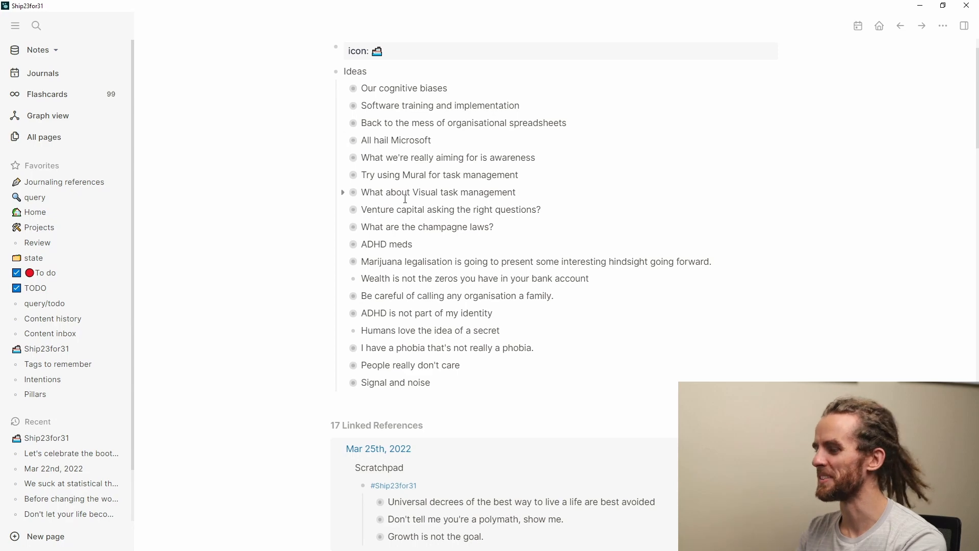
{"action": "scroll", "coordinate": [406, 199], "scroll_direction": "up", "scroll_amount": 1}
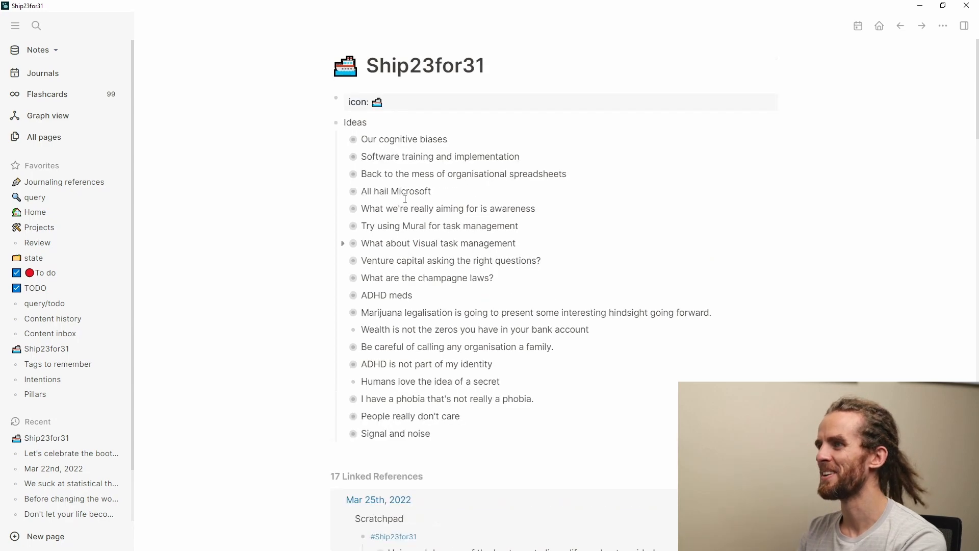
{"action": "key", "text": "ctrl+equal"}
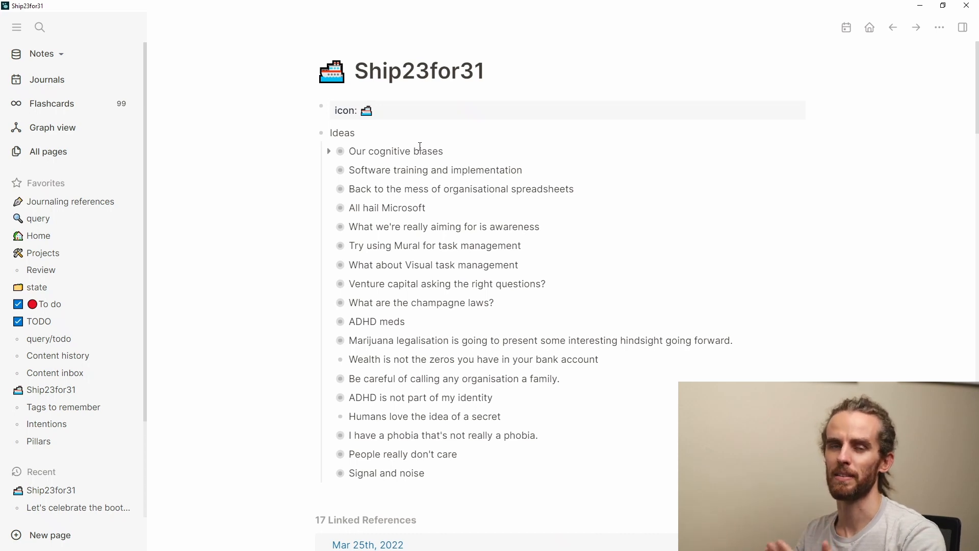
{"action": "left_click", "coordinate": [328, 172]}
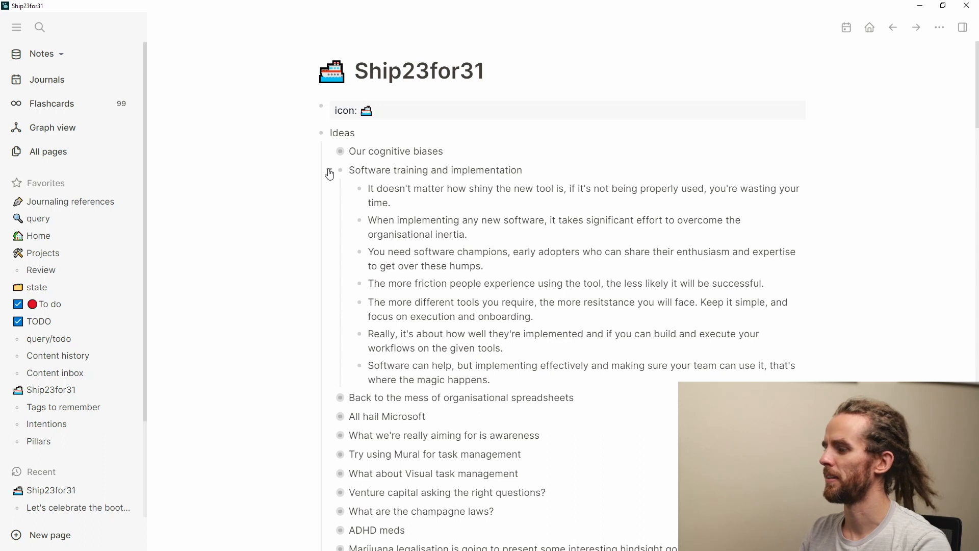
{"action": "left_click", "coordinate": [329, 172]}
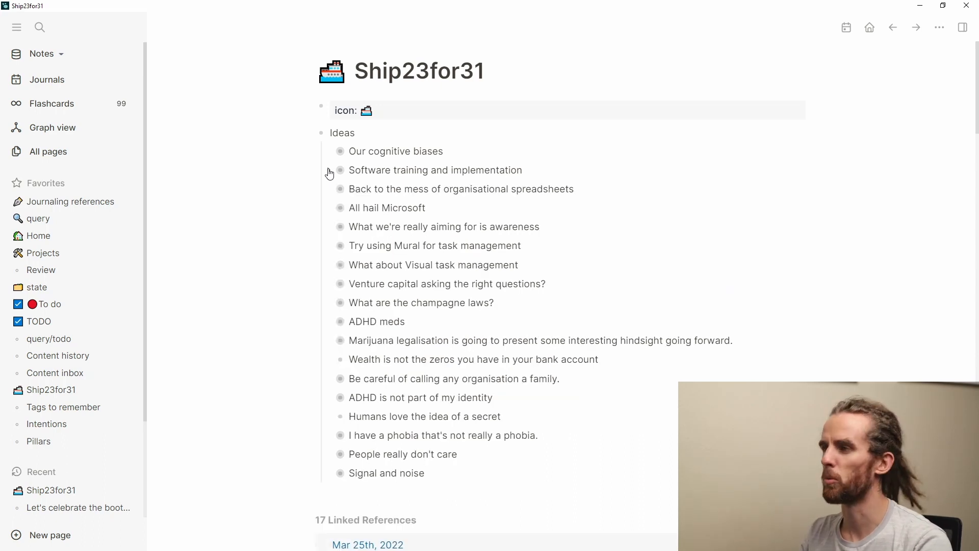
Step: Add the idea "Why do we write atomic essays?" below "Signal and noise" in the Ideas list
{"action": "scroll", "coordinate": [330, 174], "scroll_direction": "down", "scroll_amount": 3}
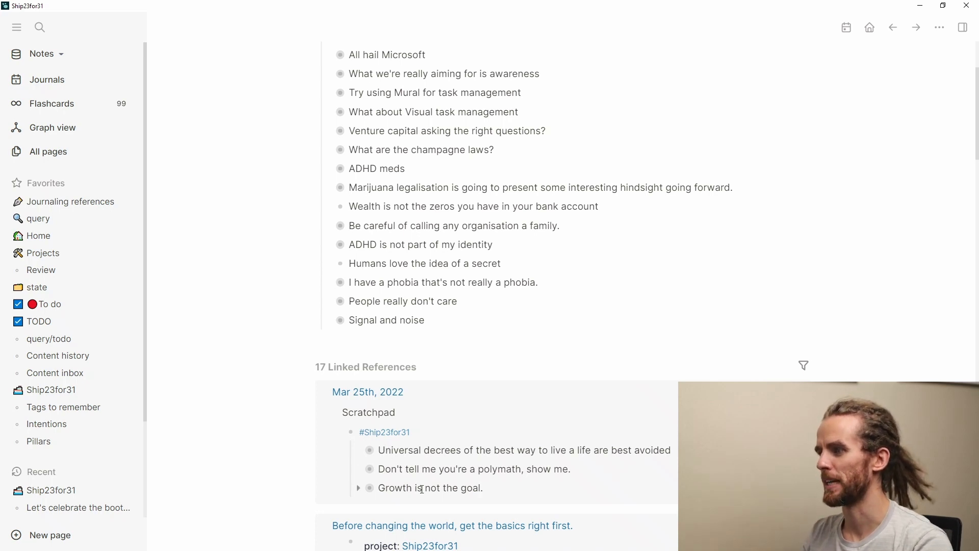
{"action": "left_click", "coordinate": [466, 322]}
{"action": "key", "text": "Return"}
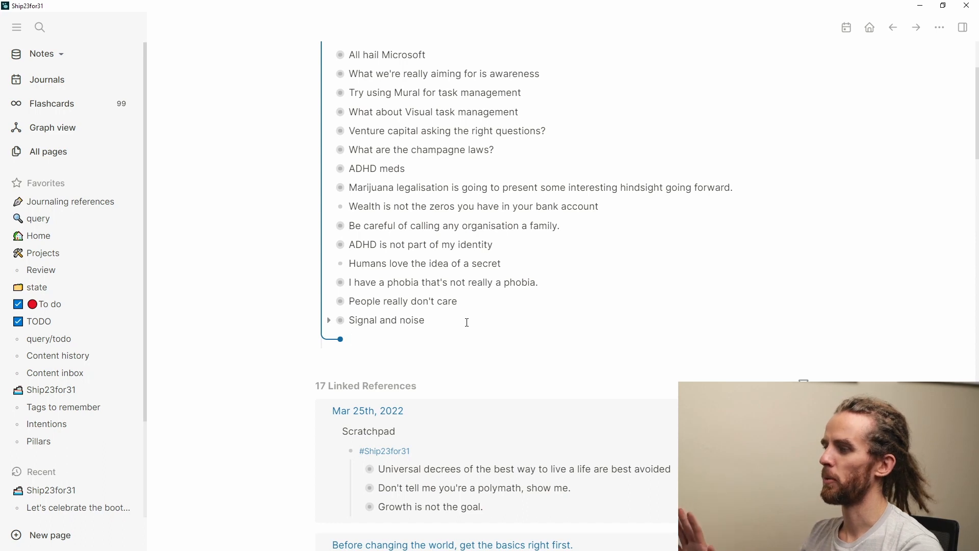
{"action": "type", "text": "Wh"}
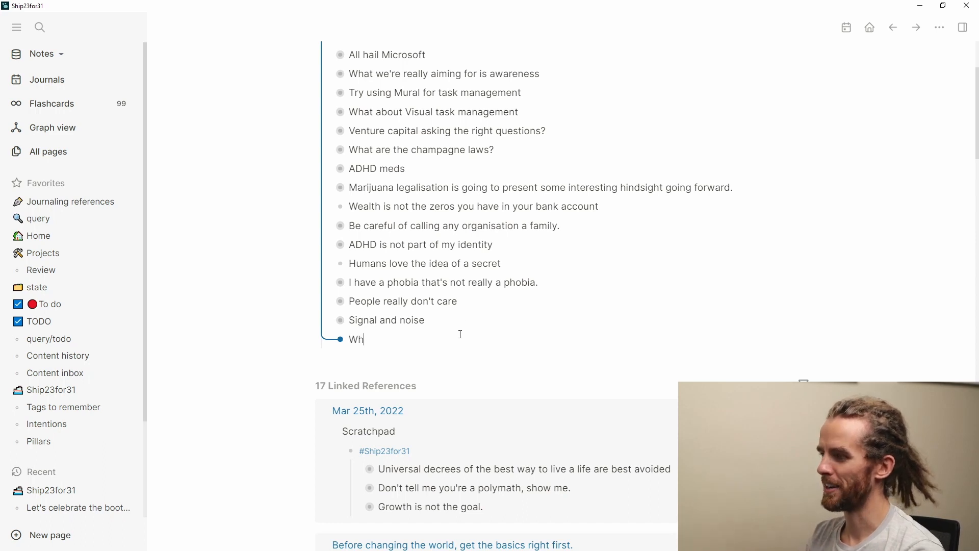
{"action": "type", "text": "y do we w"}
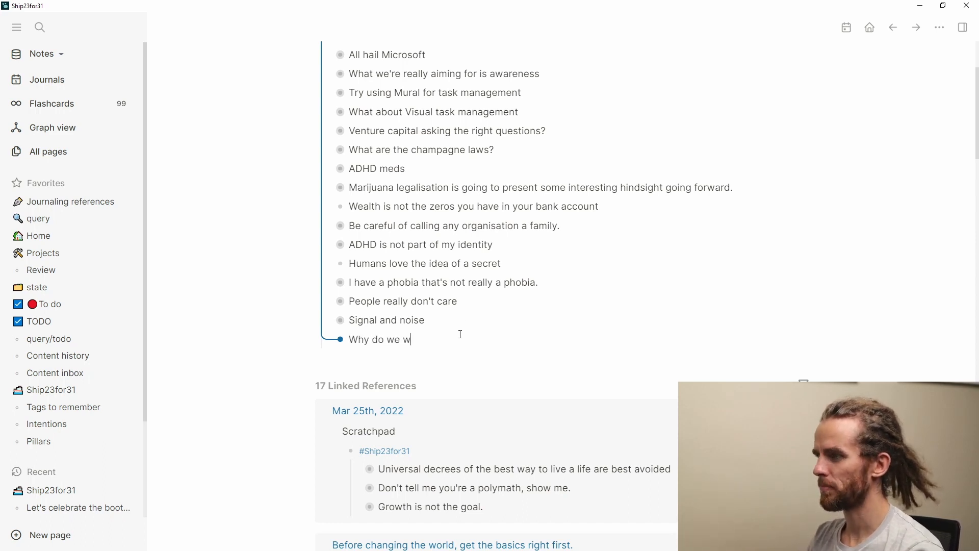
{"action": "type", "text": "rite atomic"}
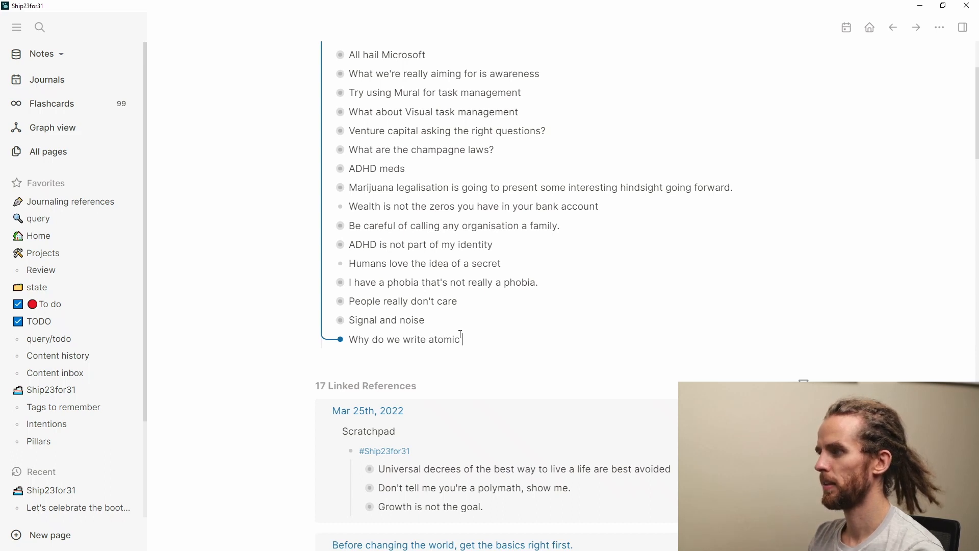
{"action": "type", "text": " assays?"}
Step: Move the "Growth is not the goal." note from the Mar 25th, 2022 scratchpad under the new essay idea, leaving no empty bullet
{"action": "key", "text": "Return"}
{"action": "key", "text": "Tab"}
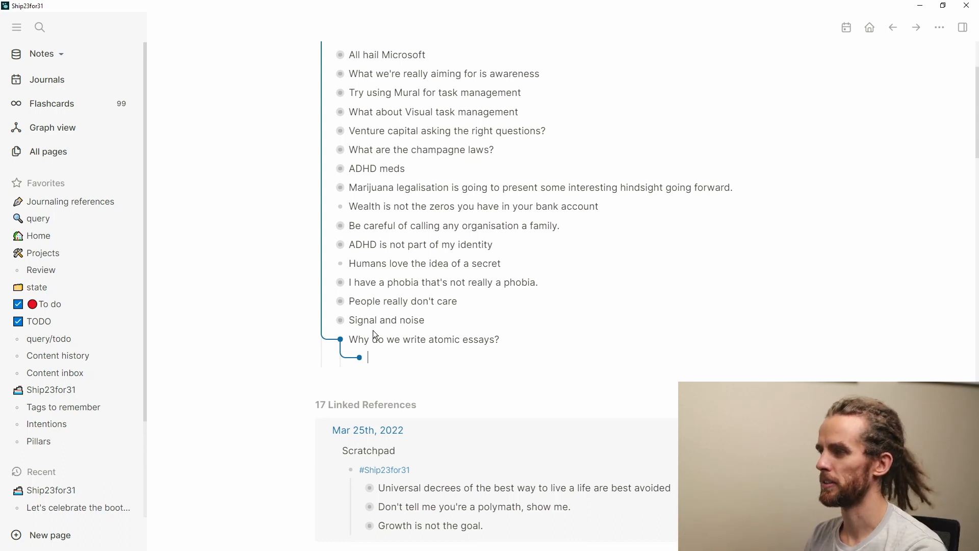
{"action": "scroll", "coordinate": [403, 329], "scroll_direction": "down", "scroll_amount": 1}
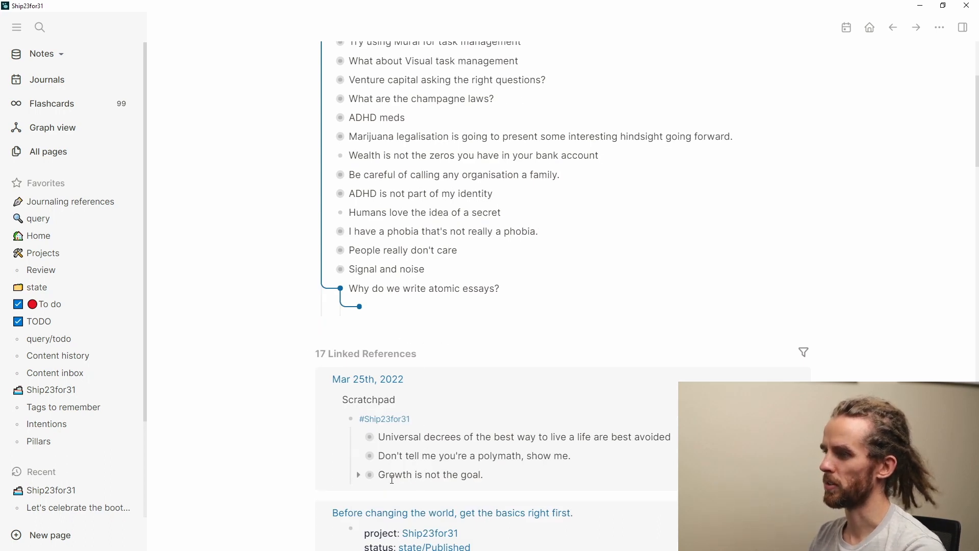
{"action": "left_click_drag", "start_coordinate": [371, 475], "coordinate": [366, 311]}
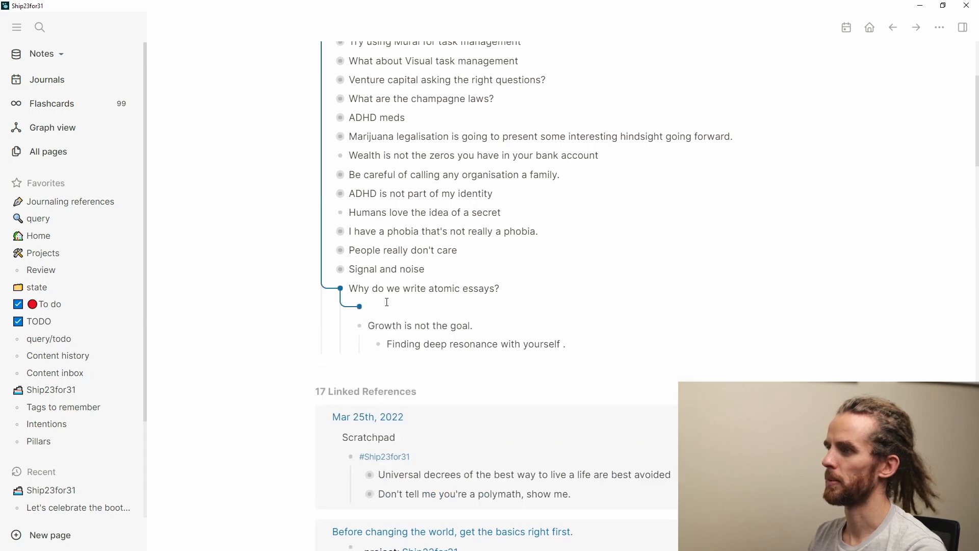
{"action": "key", "text": "BackSpace"}
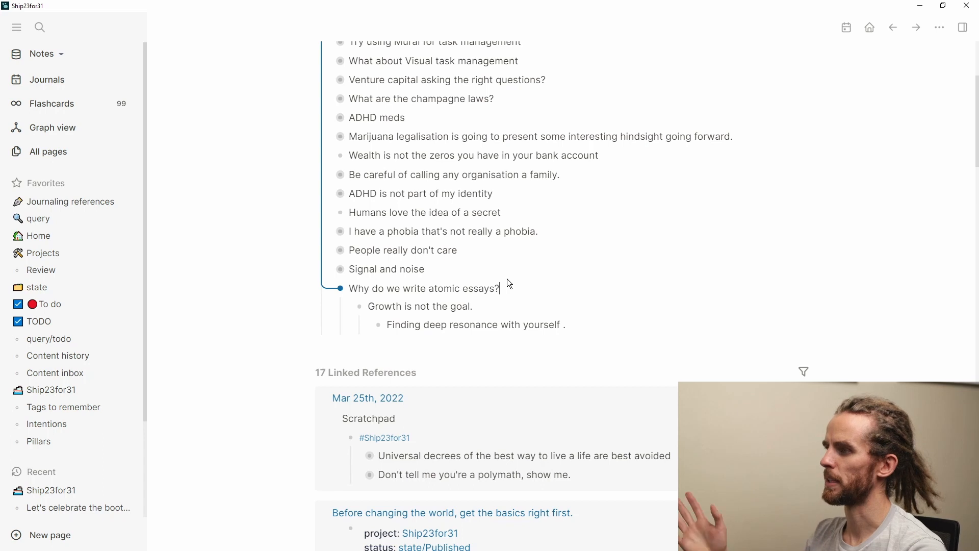
Step: Open the "Why do we write atomic essays?" block on its own and add a "Draft" bullet directly under its title
{"action": "left_click", "coordinate": [341, 288]}
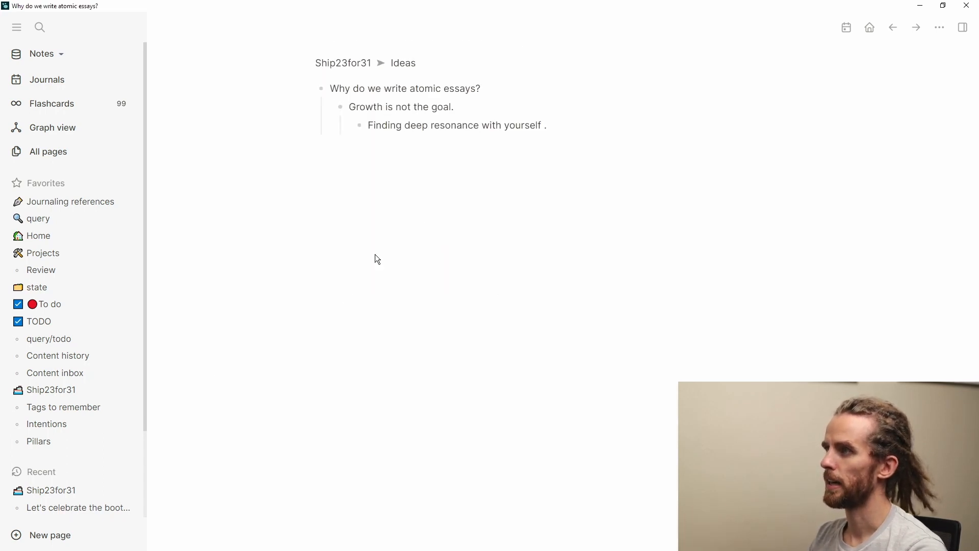
{"action": "left_click", "coordinate": [516, 95]}
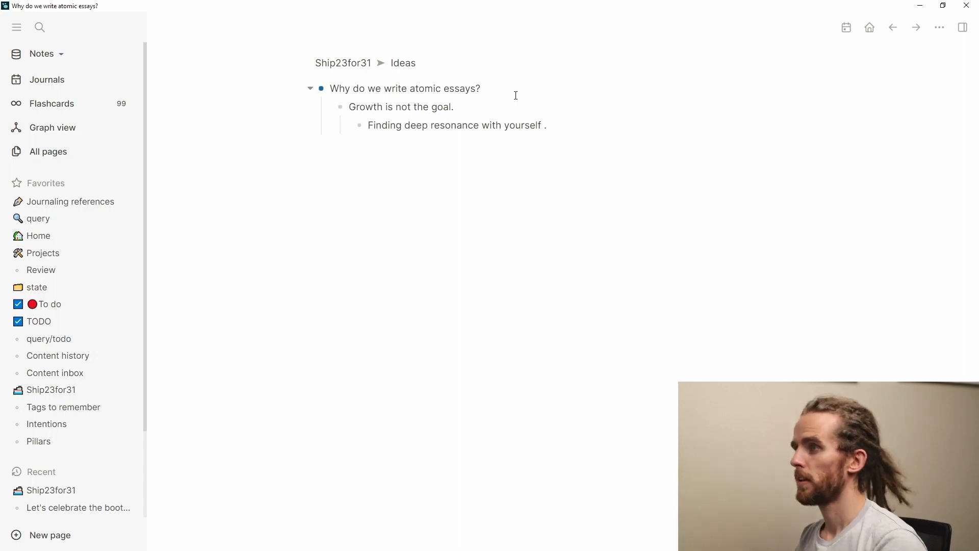
{"action": "key", "text": "Return"}
{"action": "type", "text": "Draft"}
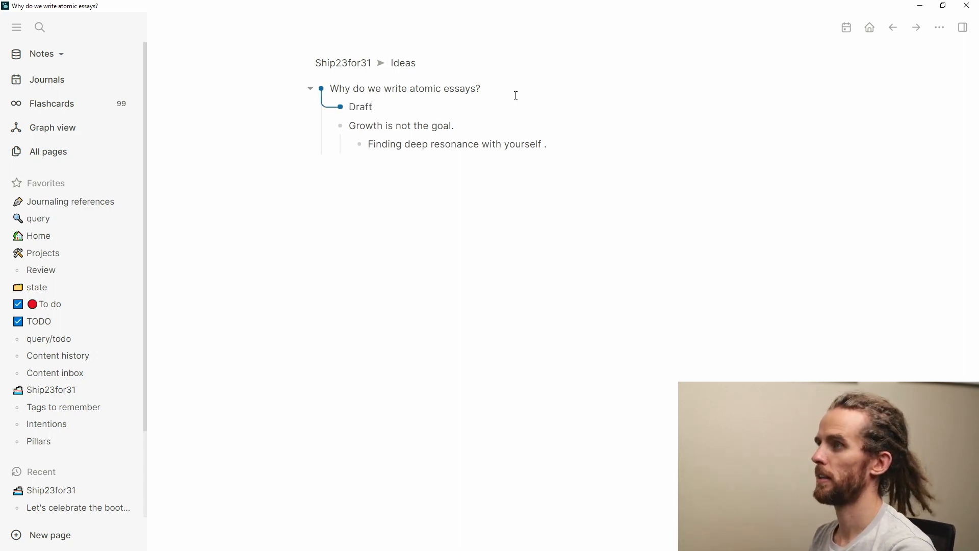
Step: Nest the points "Lots of people are looking to grow an audience." and "The point of the essay becomes an extrinsic motivator" under Draft
{"action": "key", "text": "Return"}
{"action": "key", "text": "Tab"}
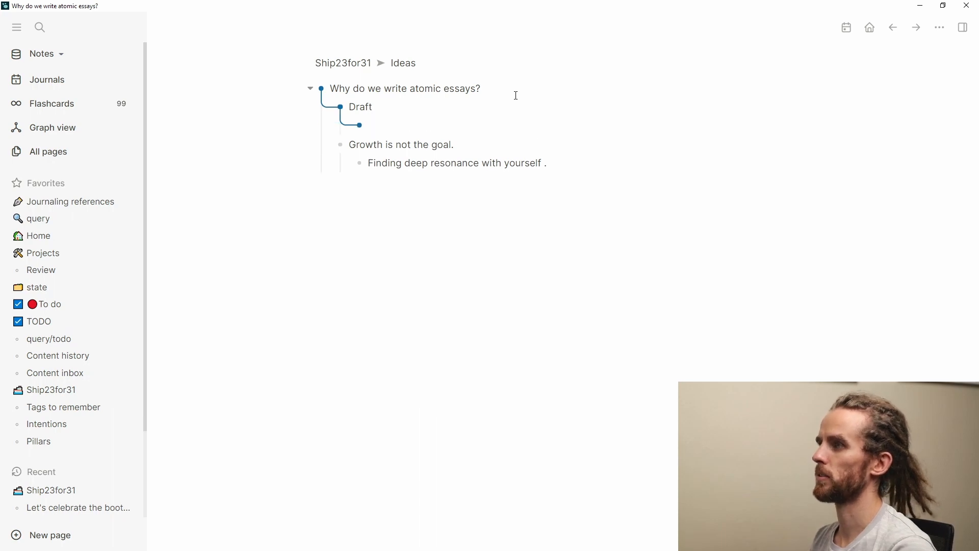
{"action": "type", "text": "Lots of people are looking to grow an audience."}
{"action": "key", "text": "Return"}
{"action": "type", "text": "The point of the essay becomes e"}
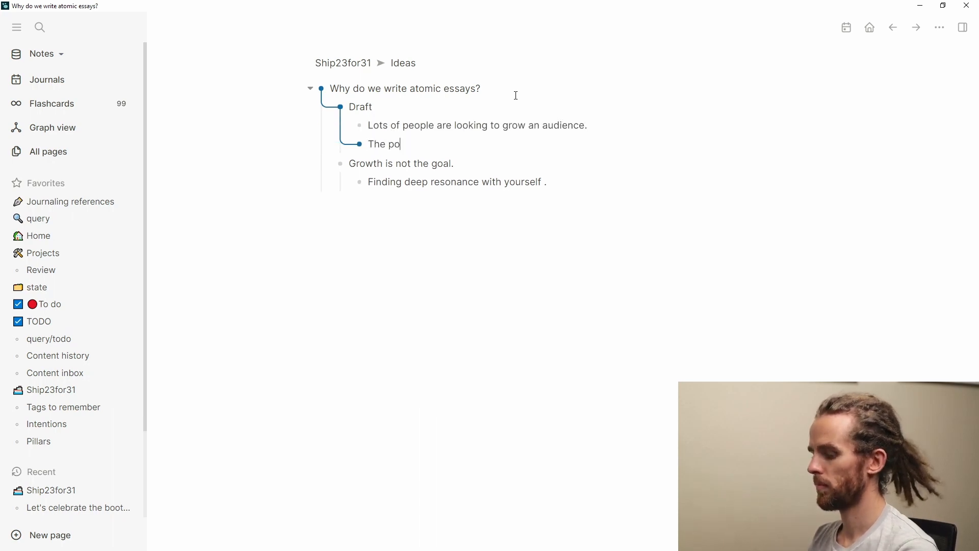
{"action": "key", "text": "BackSpace"}
{"action": "type", "text": "an extrinsic motivator"}
Step: Add the draft point "I think a better approach is to write for yourself." after the extrinsic motivator point
{"action": "key", "text": "Return"}
{"action": "type", "text": "I think a bterr"}
{"action": "key", "text": "BackSpace"}
{"action": "key", "text": "BackSpace"}
{"action": "key", "text": "BackSpace"}
{"action": "key", "text": "BackSpace"}
{"action": "type", "text": "etter approach is to write for yourself."}
Step: Nest "It makes it more enjoyable", "You remove the constant chase" and "Remove the social pressure" under the write-for-yourself point
{"action": "key", "text": "Return"}
{"action": "key", "text": "Tab"}
{"action": "type", "text": "It makes it more enjoyable"}
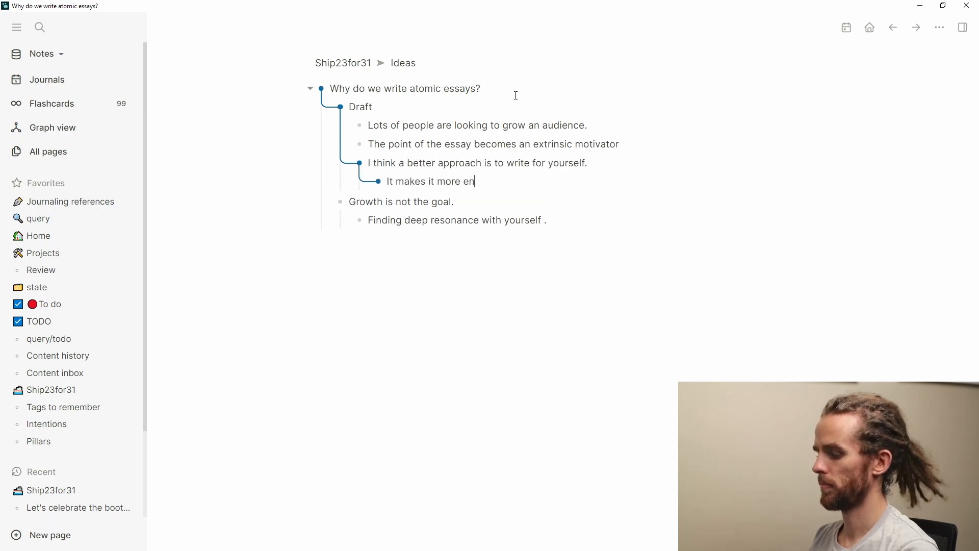
{"action": "key", "text": "Return"}
{"action": "type", "text": "You remove the constant chase"}
{"action": "key", "text": "Return"}
{"action": "type", "text": "Remove the likes and"}
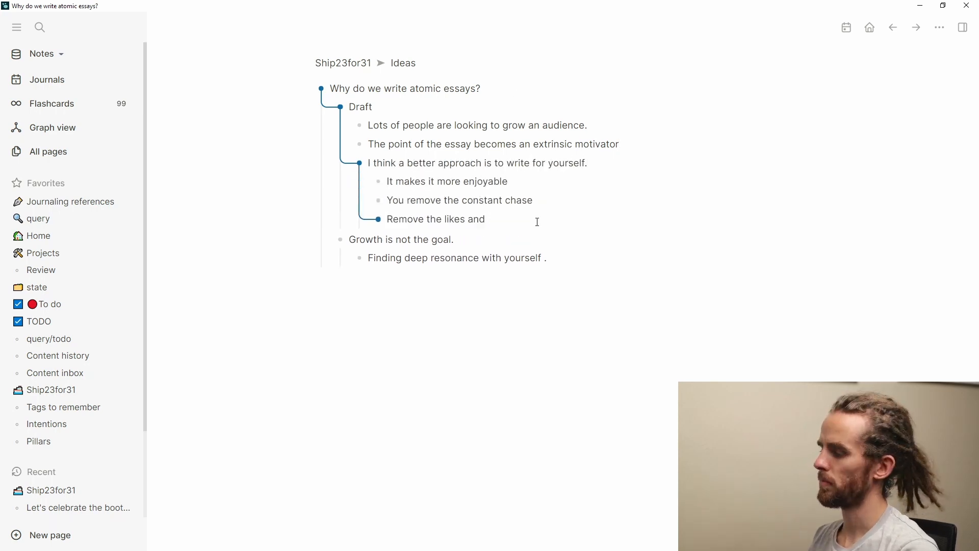
{"action": "key", "text": "BackSpace"}
{"action": "key", "text": "BackSpace"}
{"action": "key", "text": "BackSpace"}
{"action": "key", "text": "BackSpace"}
{"action": "key", "text": "BackSpace"}
{"action": "key", "text": "BackSpace"}
{"action": "key", "text": "BackSpace"}
{"action": "key", "text": "BackSpace"}
{"action": "key", "text": "BackSpace"}
{"action": "type", "text": "social pressure"}
Step: Add "Moving towards yourself" as a draft point on the same level as the write-for-yourself point
{"action": "key", "text": "Return"}
{"action": "key", "text": "shift+Tab"}
{"action": "type", "text": "Moving towards yourself"}
Step: Nest "Growth is not the goal." under the grow-an-audience point and "Finding deep resonance with yourself ." under "Moving towards yourself"
{"action": "key", "text": "Down"}
{"action": "key", "text": "Down"}
{"action": "key", "text": "alt+shift+Up"}
{"action": "key", "text": "Tab"}
{"action": "key", "text": "alt+shift+Up"}
{"action": "key", "text": "alt+shift+Up"}
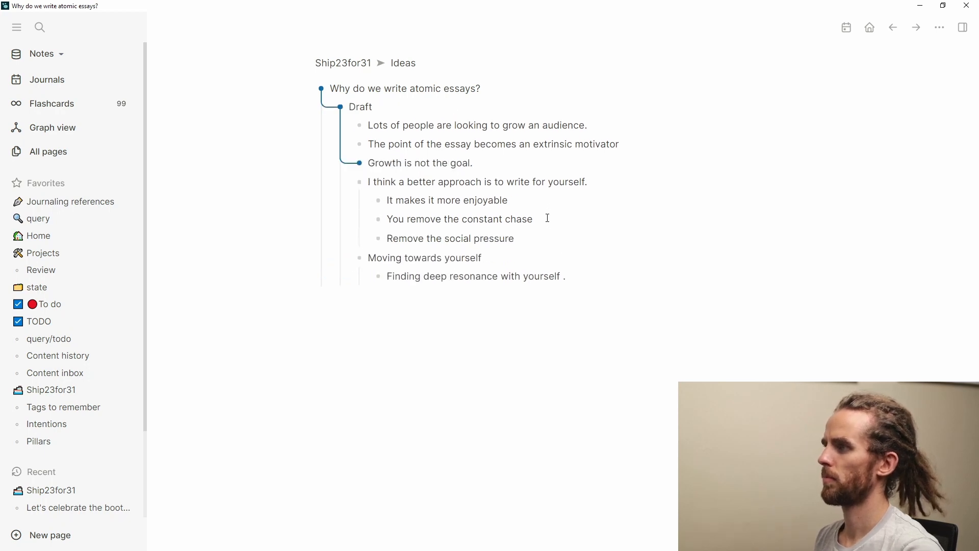
{"action": "key", "text": "alt+shift+Up"}
{"action": "key", "text": "Tab"}
Step: Reword the "Growth is not the goal." bullet to "We should avoid growth being the goal."
{"action": "key", "text": "Home"}
{"action": "type", "text": "We should avoid g"}
{"action": "key", "text": "Delete"}
{"action": "key", "text": "ctrl+Right"}
{"action": "key", "text": "ctrl+Delete"}
{"action": "key", "text": "ctrl+Delete"}
{"action": "type", "text": "being"}
{"action": "left_click", "coordinate": [547, 218]}
{"action": "left_click", "coordinate": [520, 163]}
{"action": "left_click", "coordinate": [573, 274]}
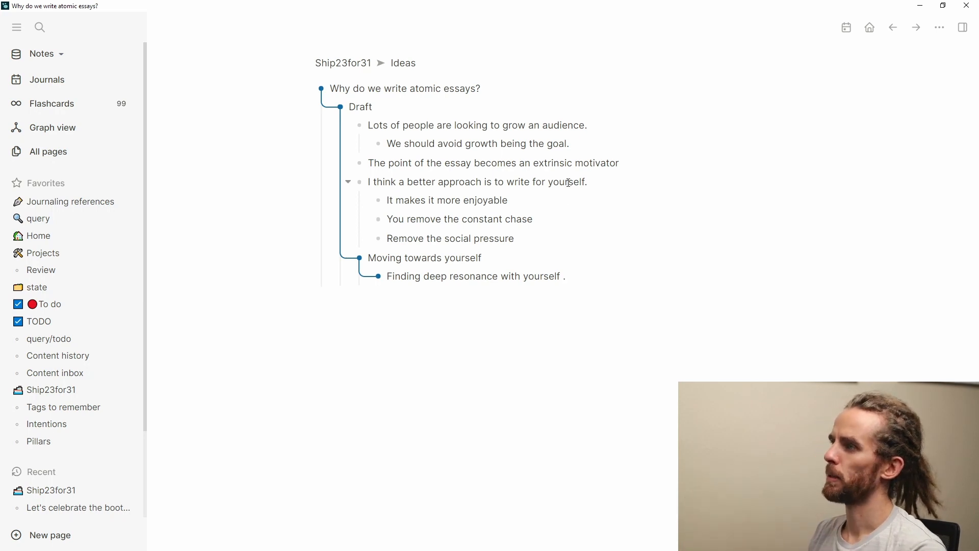
Step: Insert a wordcount counter on the Draft bullet
{"action": "left_click", "coordinate": [506, 111]}
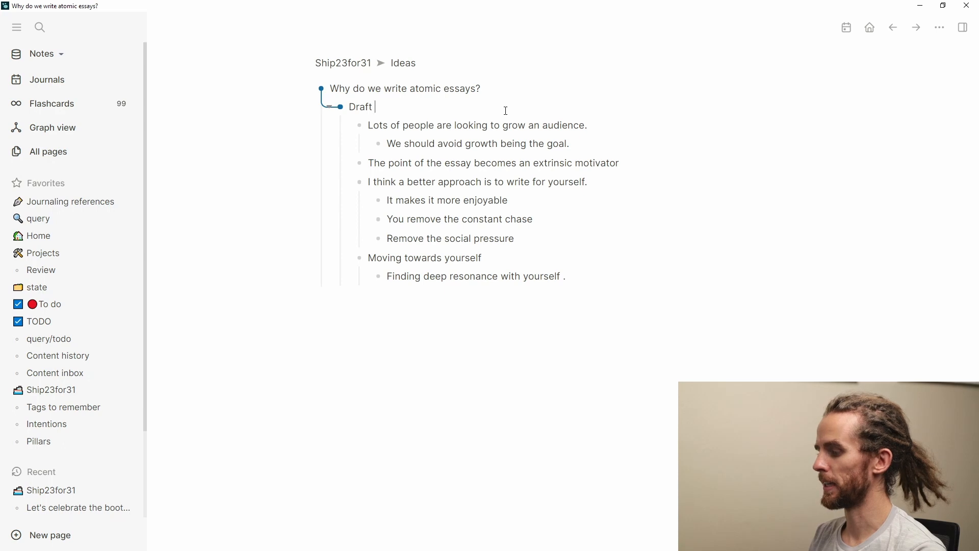
{"action": "type", "text": "/word"}
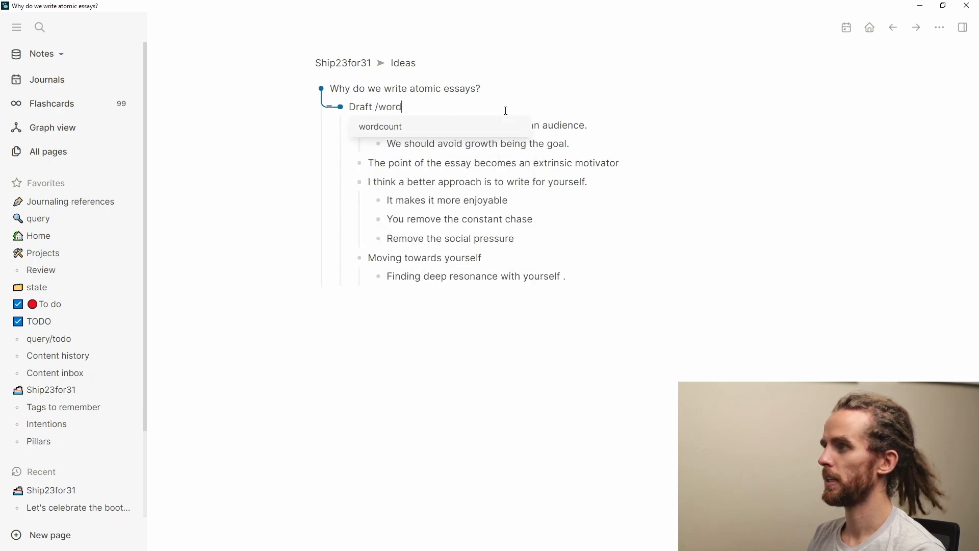
{"action": "key", "text": "Return"}
{"action": "left_click", "coordinate": [520, 169]}
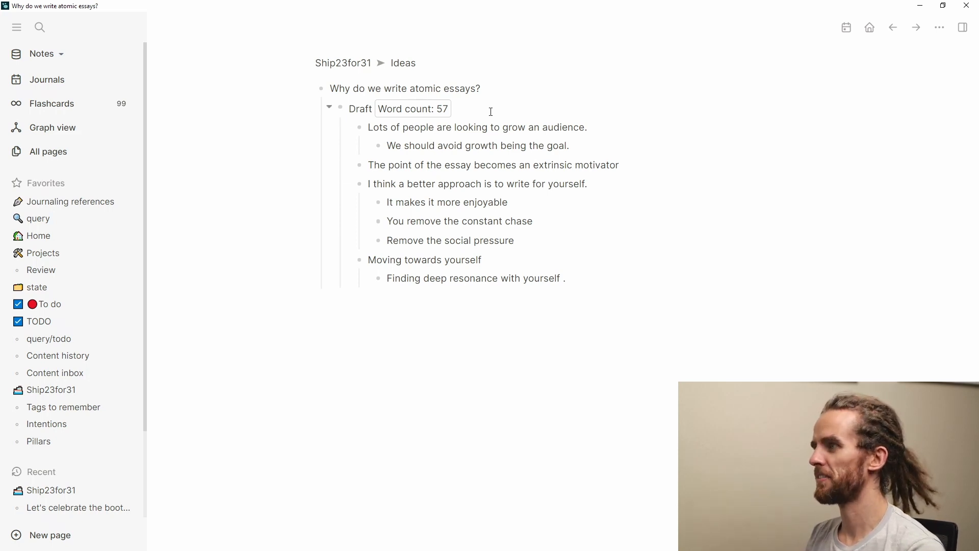
Step: Add a bullet with the tag #Writing between the essay title and the Draft bullet
{"action": "left_click", "coordinate": [494, 90]}
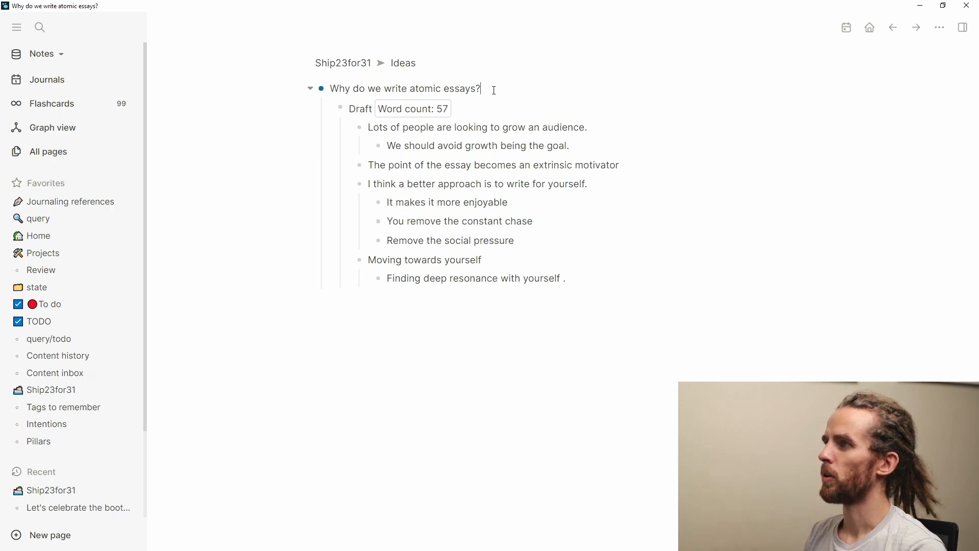
{"action": "key", "text": "Return"}
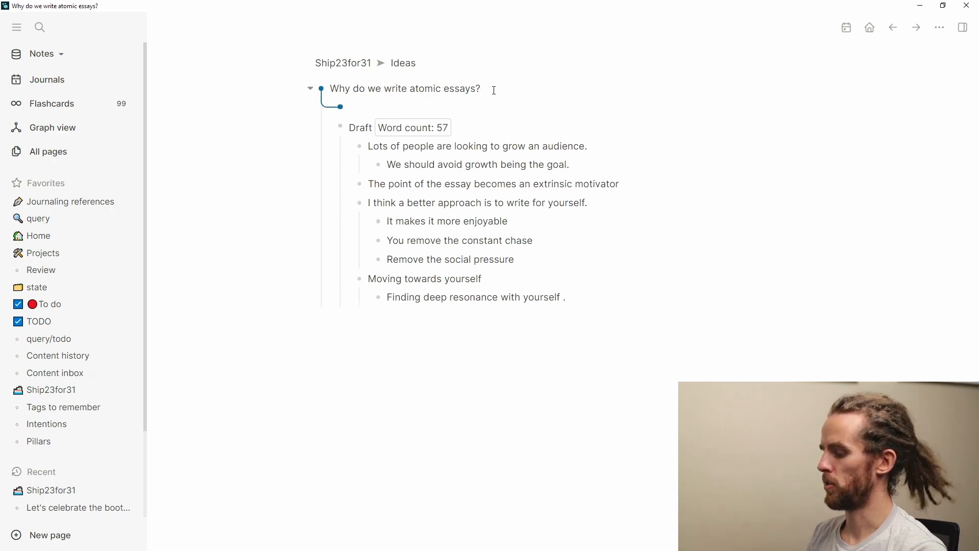
{"action": "type", "text": "#writing"}
{"action": "key", "text": "Return"}
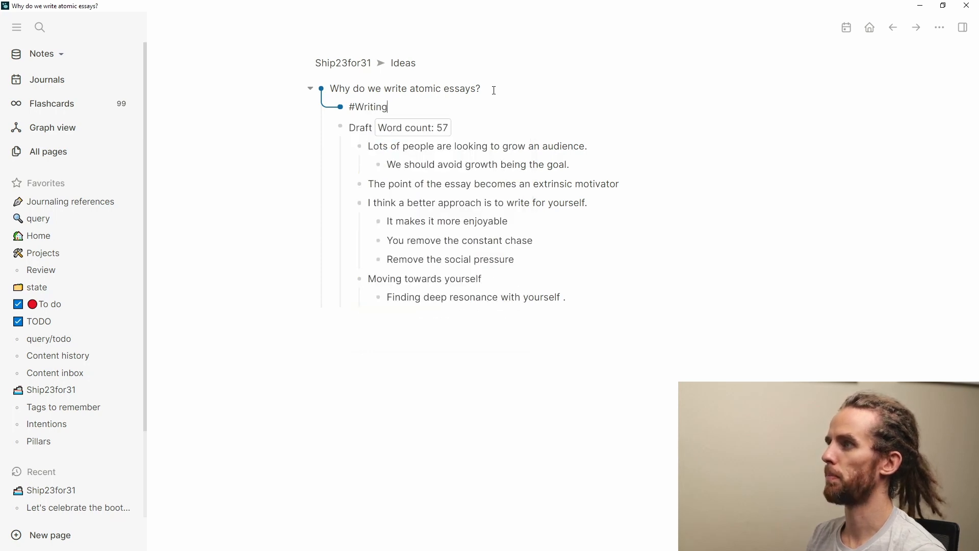
{"action": "key", "text": "Escape"}
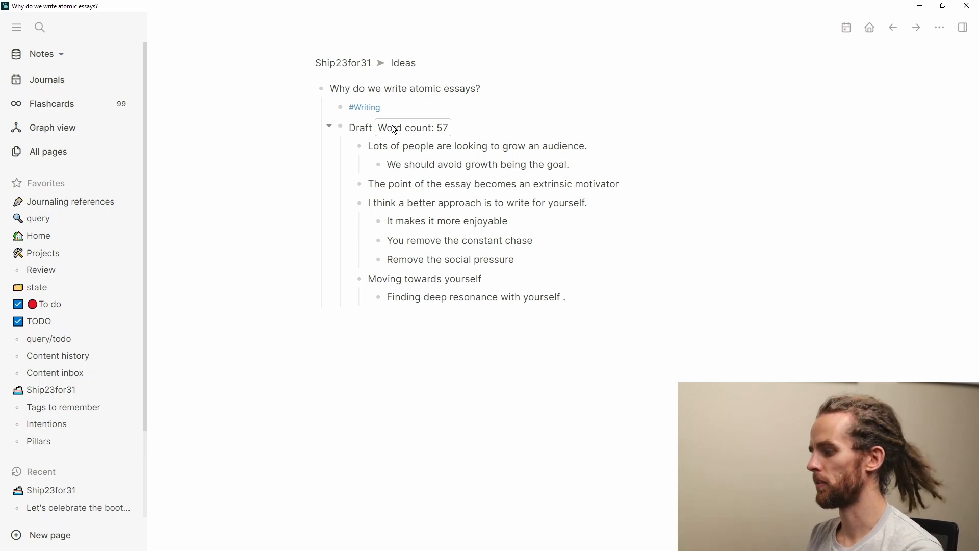
Step: Hide the navigation sidebar and open the Writing page in a side pane next to the draft
{"action": "left_click", "coordinate": [574, 205]}
{"action": "key", "text": "Escape"}
{"action": "key", "text": "t"}
{"action": "key", "text": "l"}
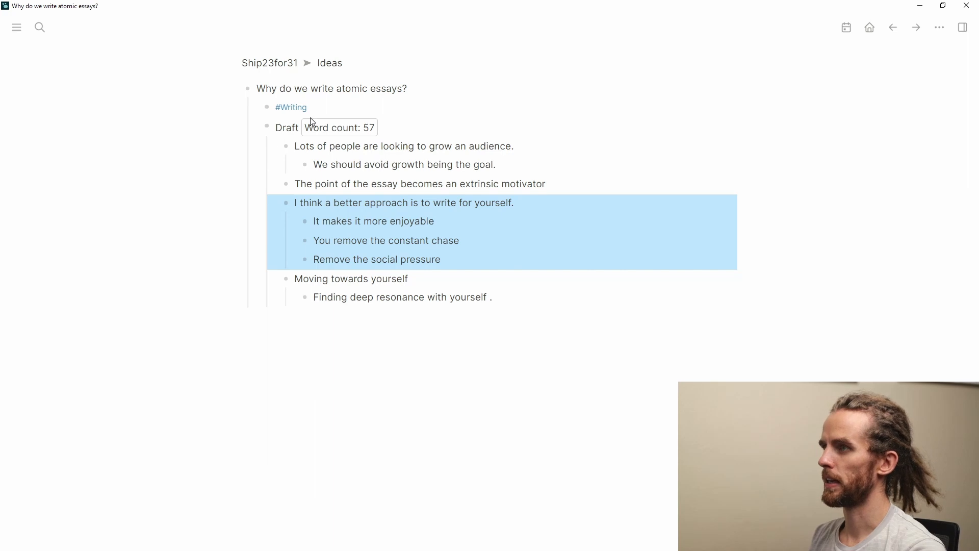
{"action": "key", "text": "t"}
{"action": "key", "text": "r"}
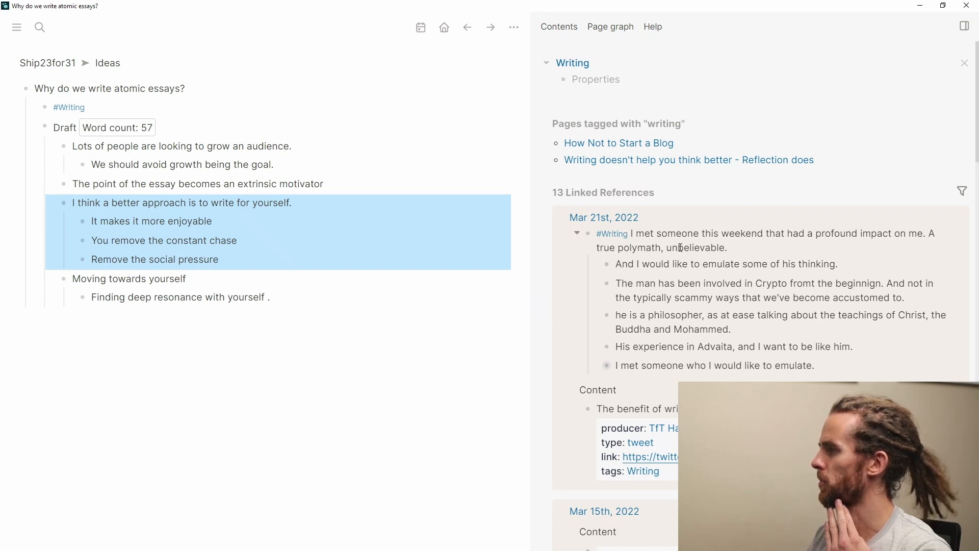
Step: Collapse the Mar 21st, 2022 #Writing note and review the Writing page's linked references down to the Mar 15th, 2022 picture
{"action": "left_click", "coordinate": [580, 236]}
{"action": "scroll", "coordinate": [591, 229], "scroll_direction": "down", "scroll_amount": 1}
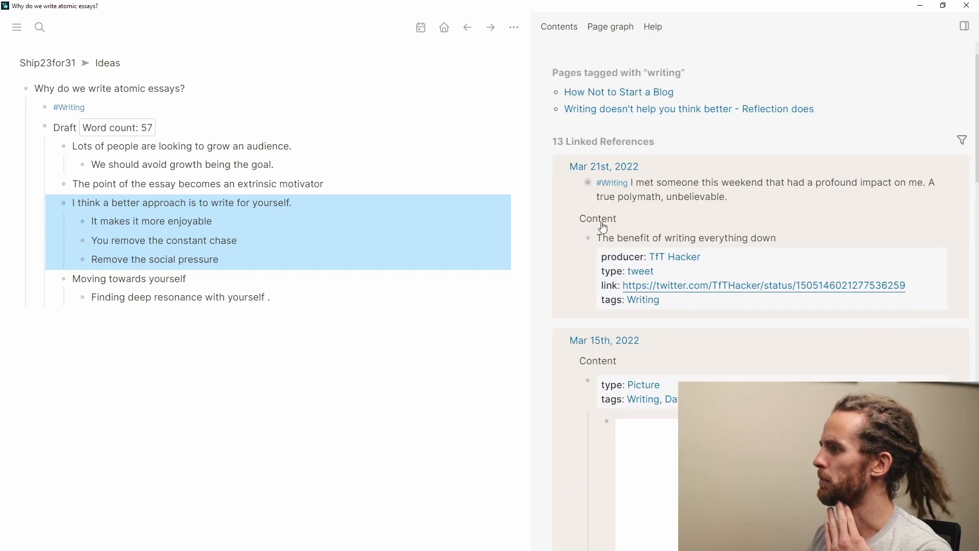
{"action": "scroll", "coordinate": [623, 187], "scroll_direction": "down", "scroll_amount": 4}
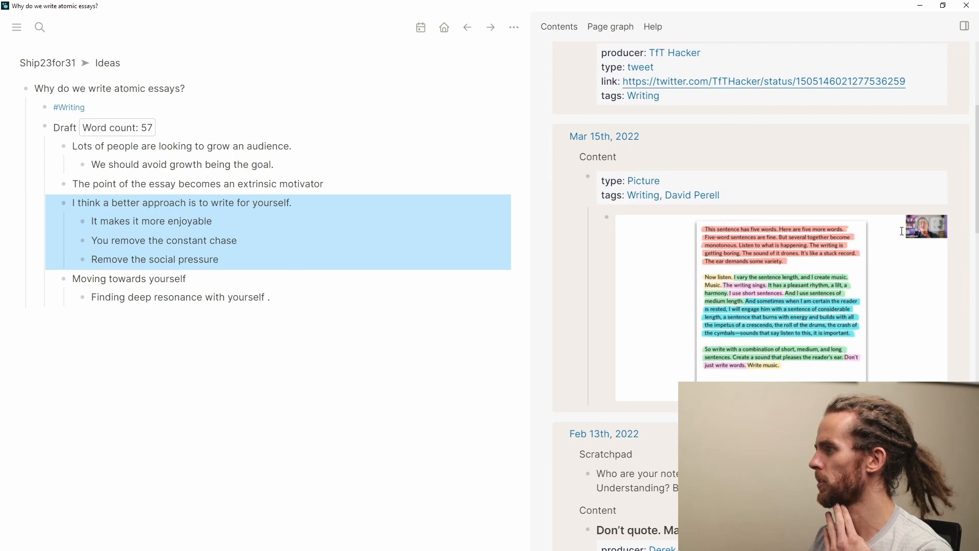
{"action": "scroll", "coordinate": [905, 235], "scroll_direction": "down", "scroll_amount": 1}
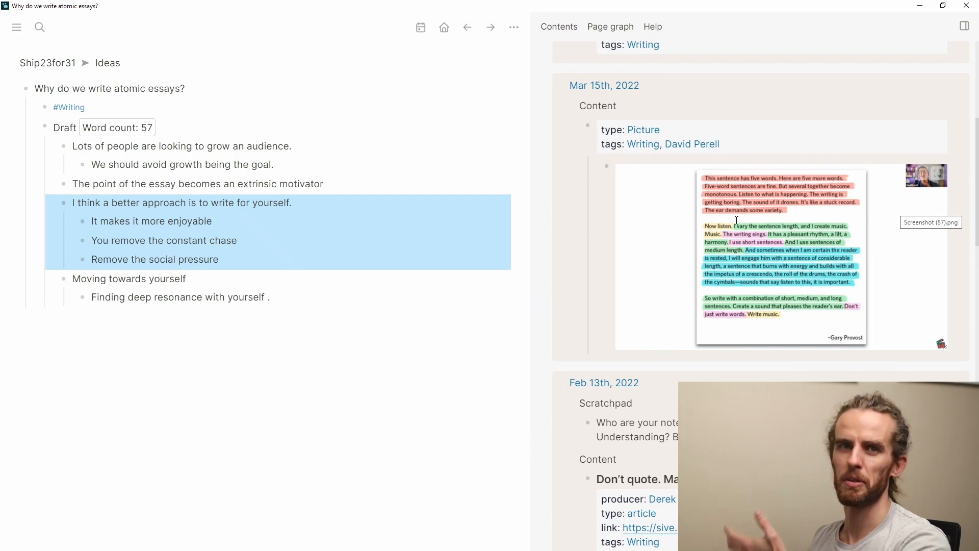
Step: Copy the block reference of the Feb 13th, 2022 note "Who are your notes for? What is the goal?" from the Writing page's linked references
{"action": "scroll", "coordinate": [738, 220], "scroll_direction": "down", "scroll_amount": 2}
{"action": "scroll", "coordinate": [738, 220], "scroll_direction": "down", "scroll_amount": 1}
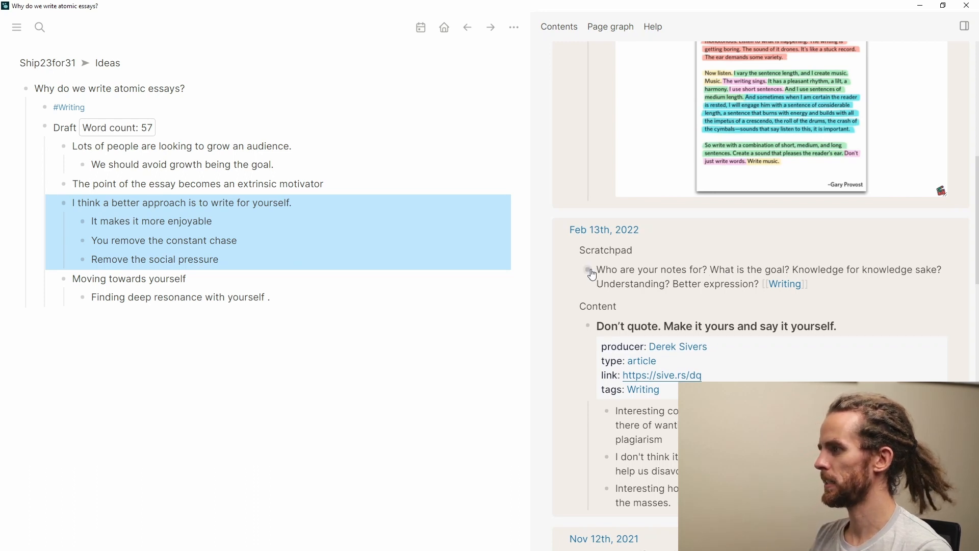
{"action": "left_click", "coordinate": [608, 270]}
{"action": "key", "text": "ctrl+shift+c"}
Step: Add a "Sources:" bullet below the #Writing bullet and insert the copied block reference as its child
{"action": "left_click", "coordinate": [180, 105]}
{"action": "key", "text": "Return"}
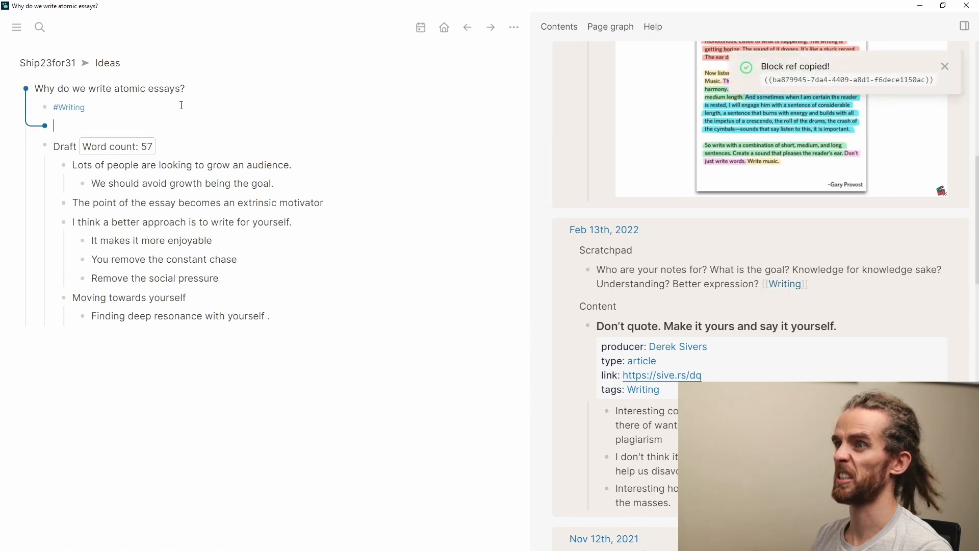
{"action": "type", "text": "Sources"}
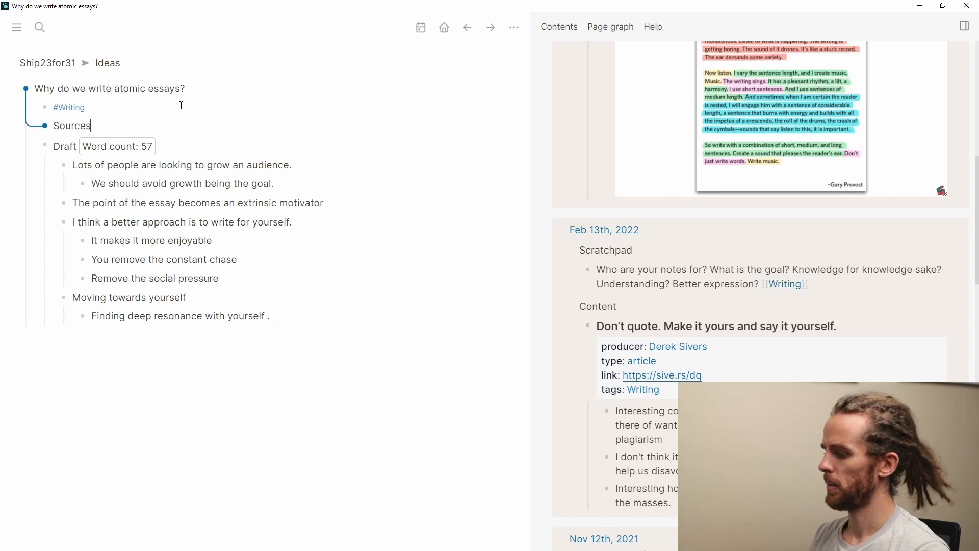
{"action": "type", "text": ":"}
{"action": "key", "text": "Return"}
{"action": "key", "text": "Tab"}
{"action": "key", "text": "ctrl+v"}
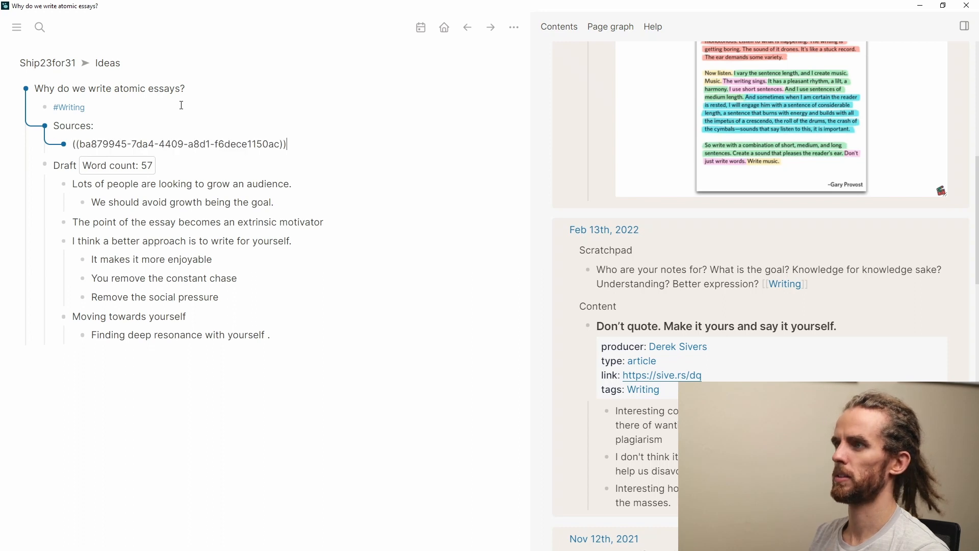
{"action": "key", "text": "Escape"}
{"action": "key", "text": "Escape"}
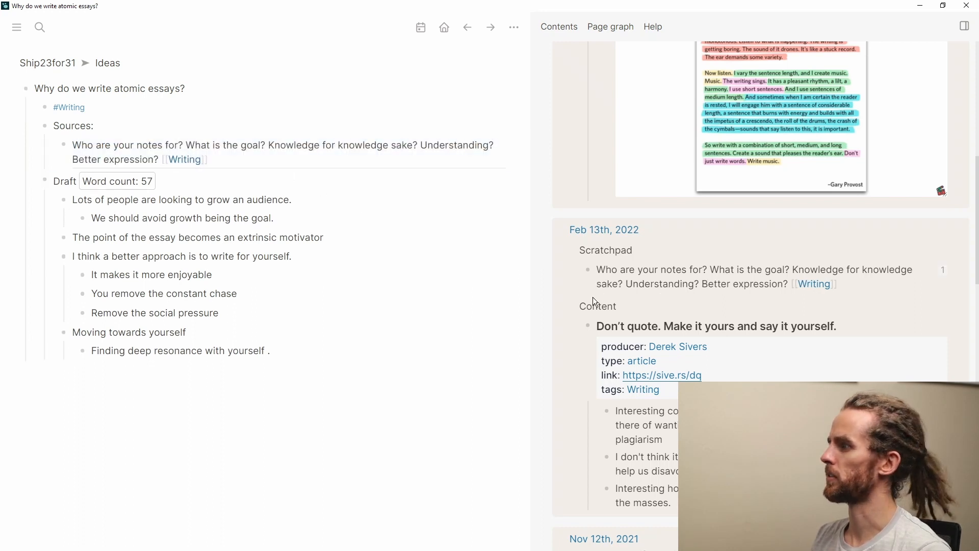
Step: Add the bullet "Selfish writing Morgan housel" as the first child of "I think a better approach is to write for yourself."
{"action": "scroll", "coordinate": [699, 343], "scroll_direction": "down", "scroll_amount": 1}
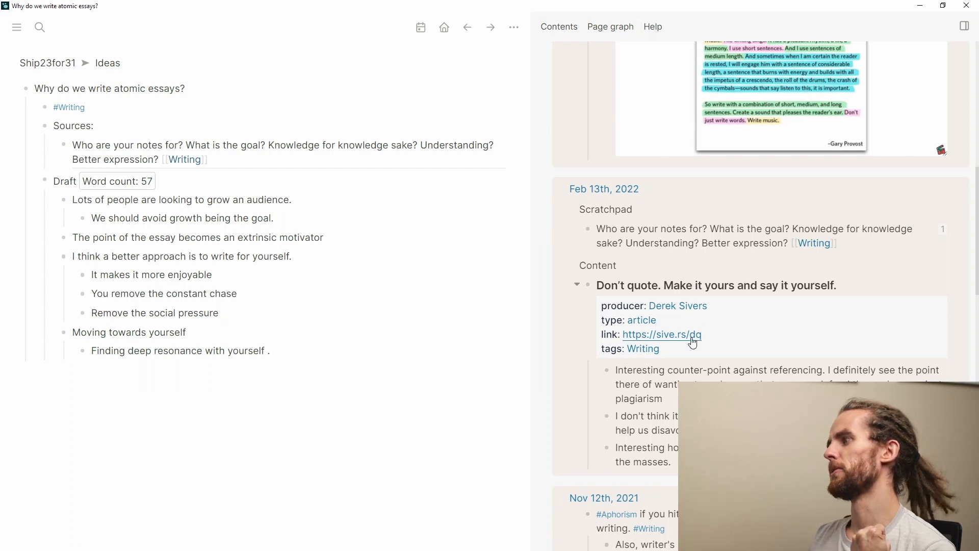
{"action": "left_click", "coordinate": [326, 256]}
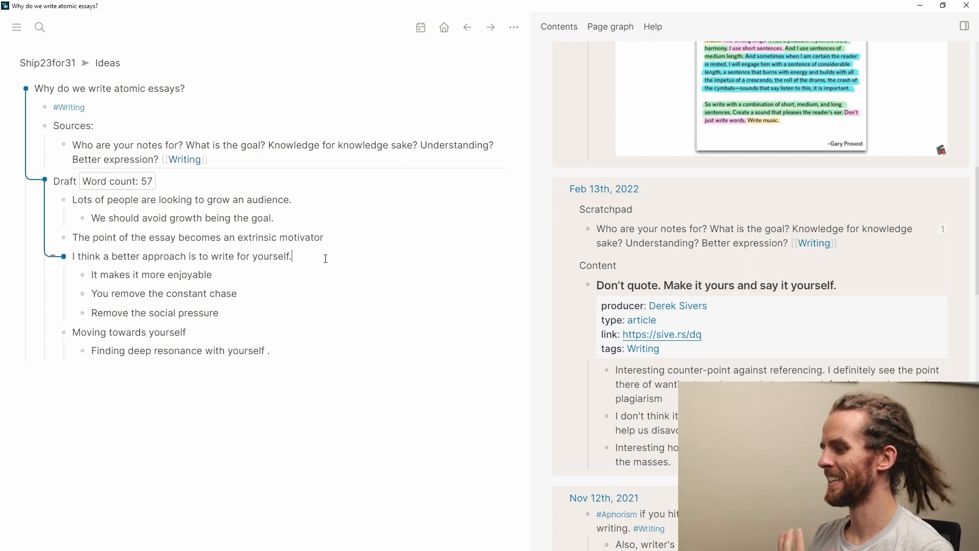
{"action": "left_click", "coordinate": [284, 352]}
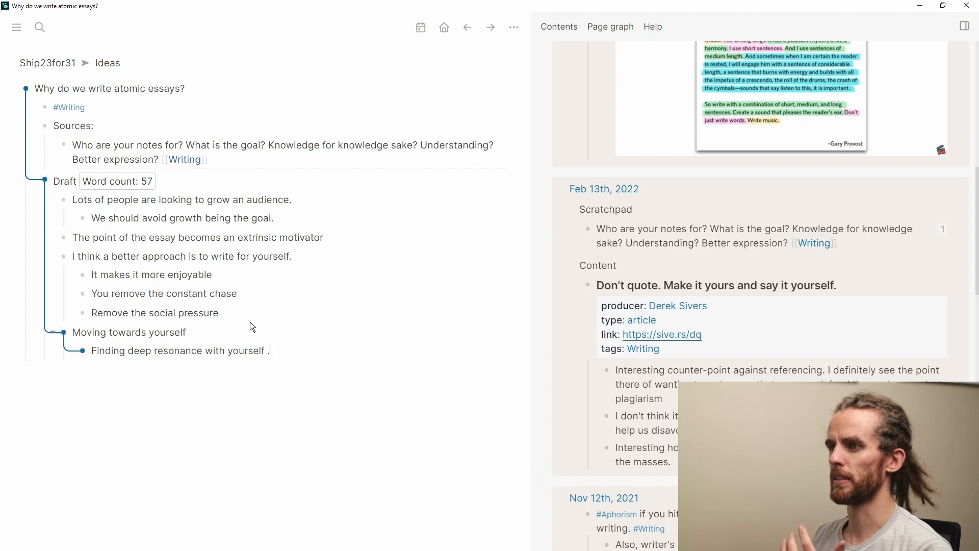
{"action": "left_click", "coordinate": [299, 250]}
{"action": "key", "text": "Return"}
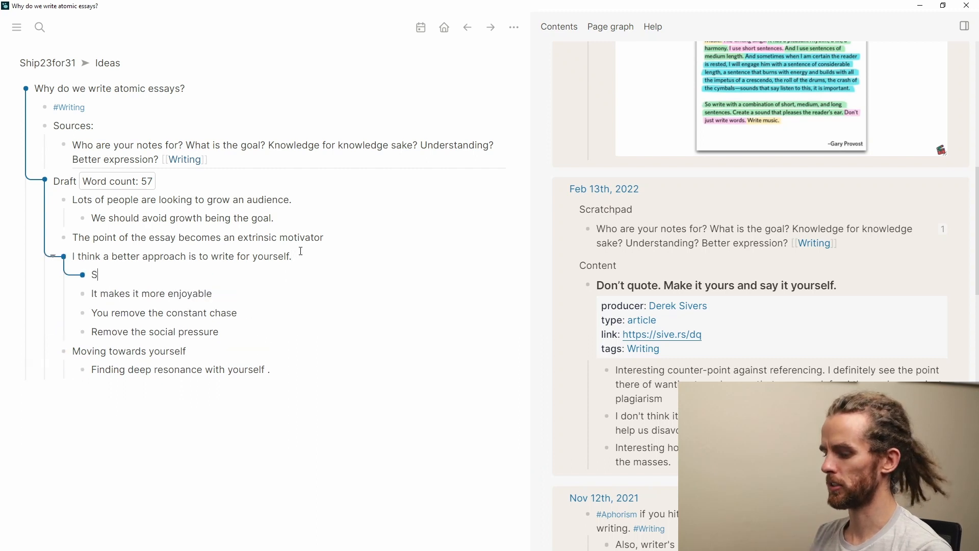
{"action": "type", "text": "Selfsi"}
{"action": "key", "text": "BackSpace"}
{"action": "key", "text": "BackSpace"}
{"action": "type", "text": "ish writing Morgan"}
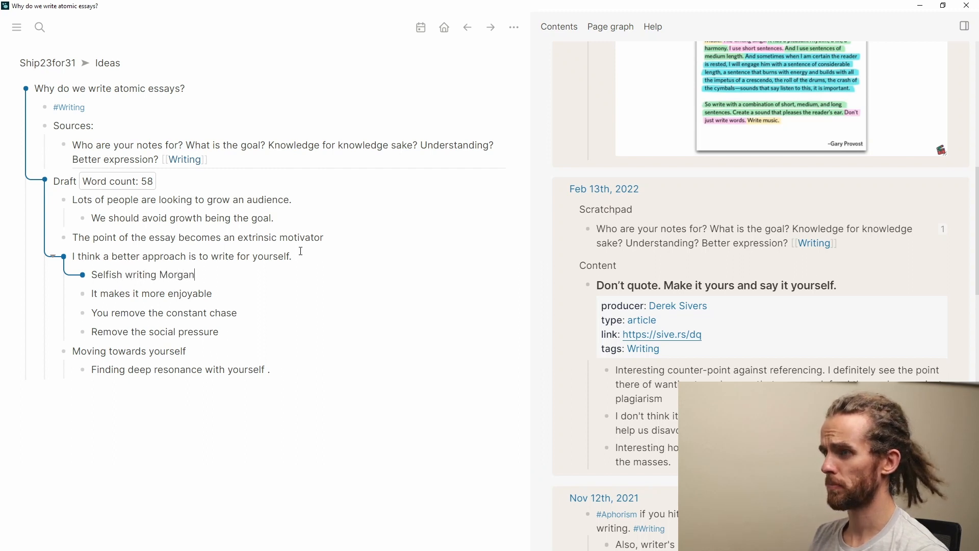
{"action": "type", "text": " housel"}
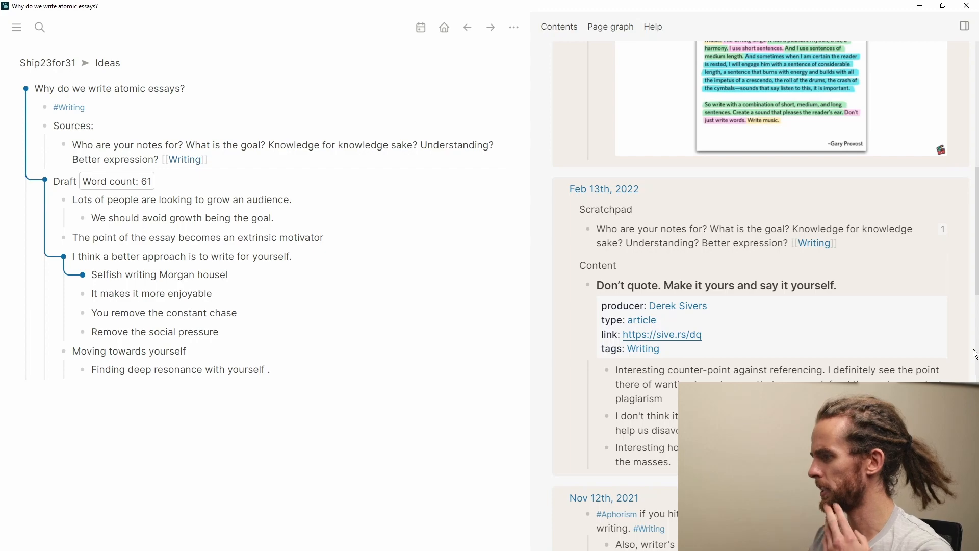
Step: Skim the older linked references of the Writing page for a note on selfish writing
{"action": "scroll", "coordinate": [978, 92], "scroll_direction": "down", "scroll_amount": 4}
{"action": "scroll", "coordinate": [746, 196], "scroll_direction": "down", "scroll_amount": 12}
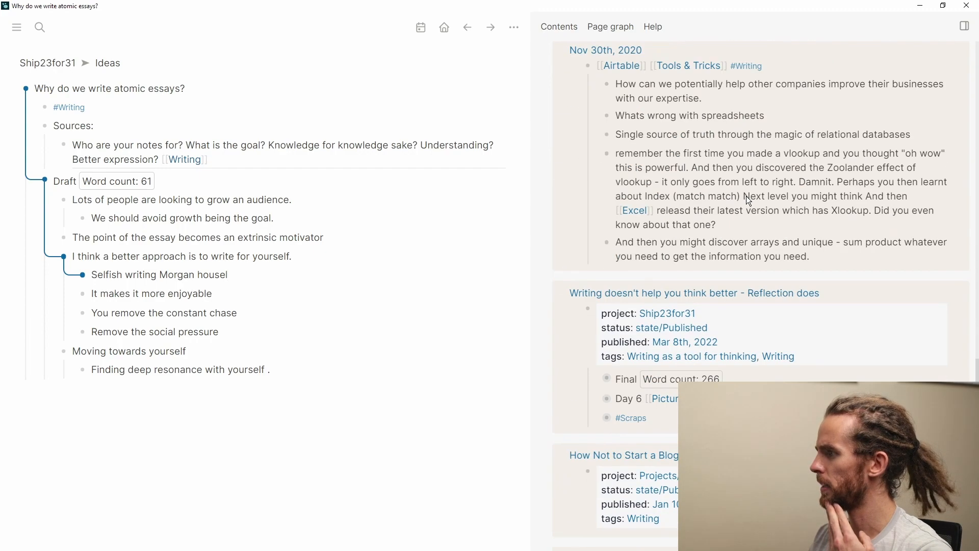
{"action": "scroll", "coordinate": [746, 197], "scroll_direction": "down", "scroll_amount": 3}
{"action": "scroll", "coordinate": [746, 197], "scroll_direction": "up", "scroll_amount": 15}
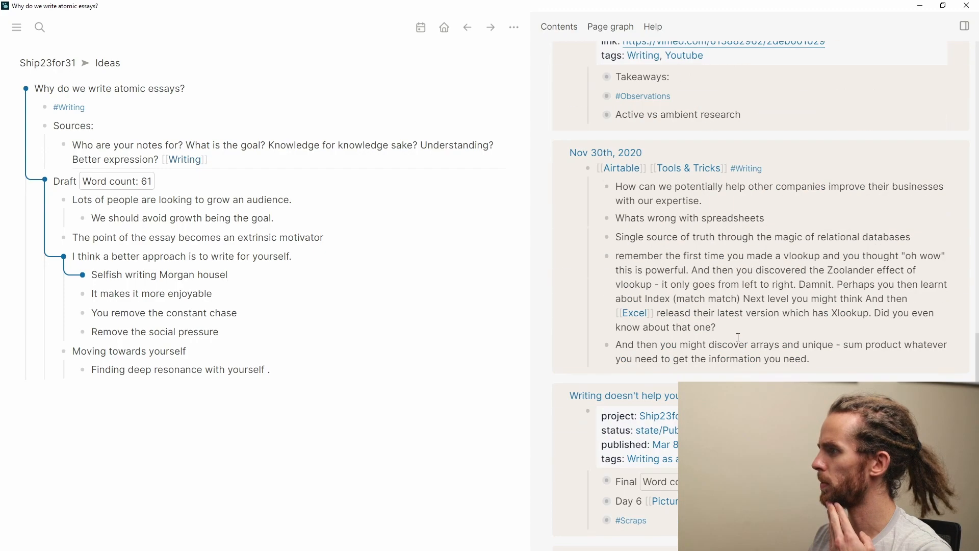
{"action": "scroll", "coordinate": [734, 370], "scroll_direction": "up", "scroll_amount": 3}
Step: Search for "writing" and open the writing outline page in the side pane
{"action": "key", "text": "ctrl+k"}
{"action": "type", "text": "writing"}
{"action": "key", "text": "BackSpace"}
{"action": "key", "text": "BackSpace"}
{"action": "key", "text": "BackSpace"}
{"action": "key", "text": "BackSpace"}
{"action": "key", "text": "BackSpace"}
{"action": "key", "text": "BackSpace"}
{"action": "key", "text": "BackSpace"}
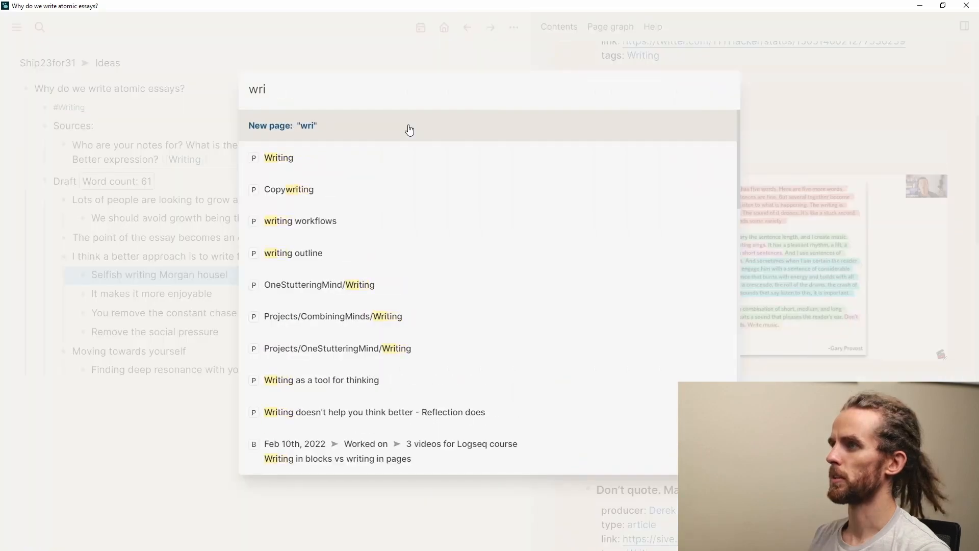
{"action": "type", "text": "writing"}
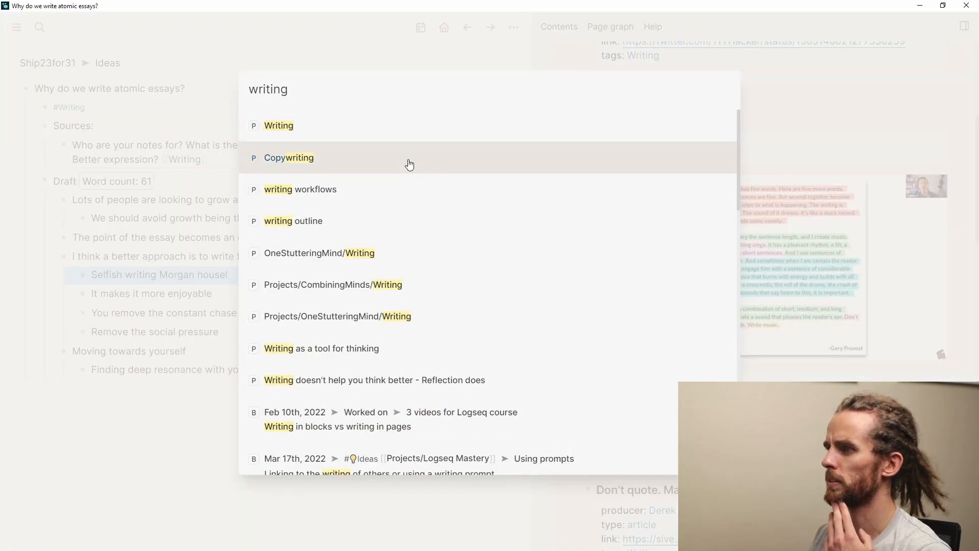
{"action": "left_click", "coordinate": [329, 224], "text": "shift"}
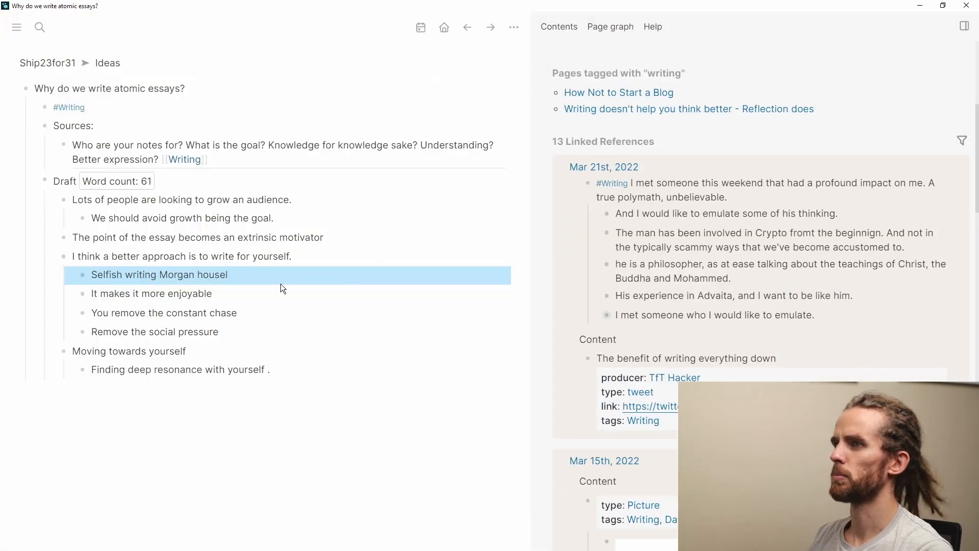
{"action": "scroll", "coordinate": [686, 237], "scroll_direction": "up", "scroll_amount": 6}
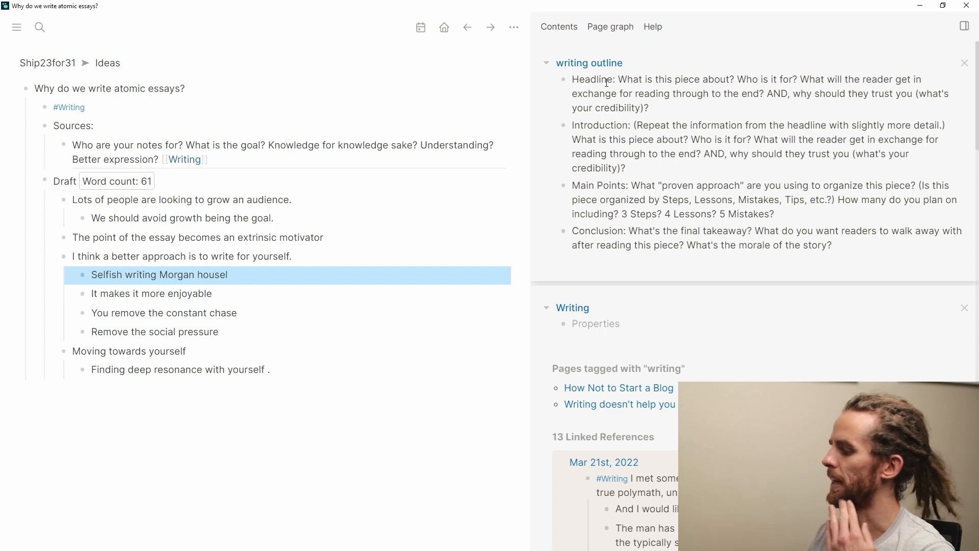
Step: Search for "writing" again and open the writing workflows page in the side pane
{"action": "key", "text": "ctrl+k"}
{"action": "type", "text": "writing"}
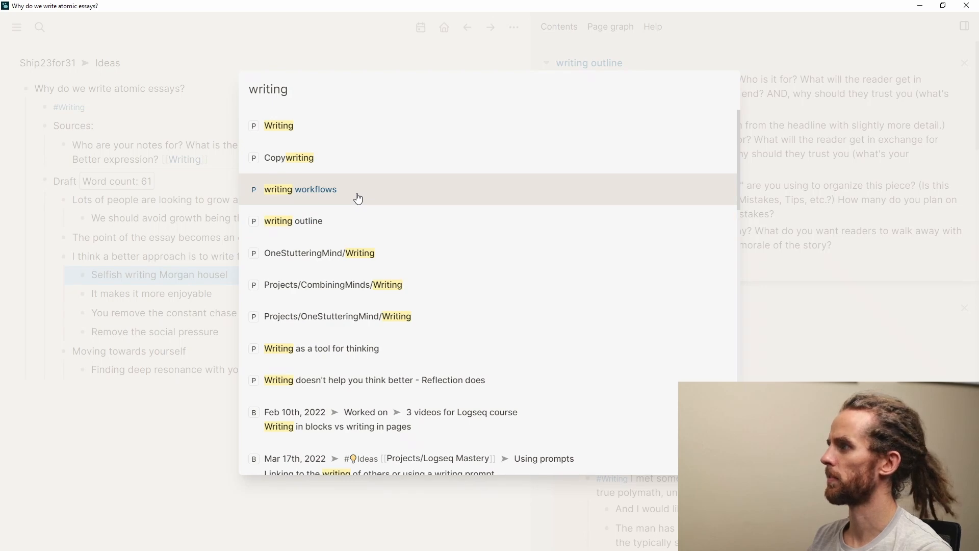
{"action": "left_click", "coordinate": [358, 199], "text": "shift"}
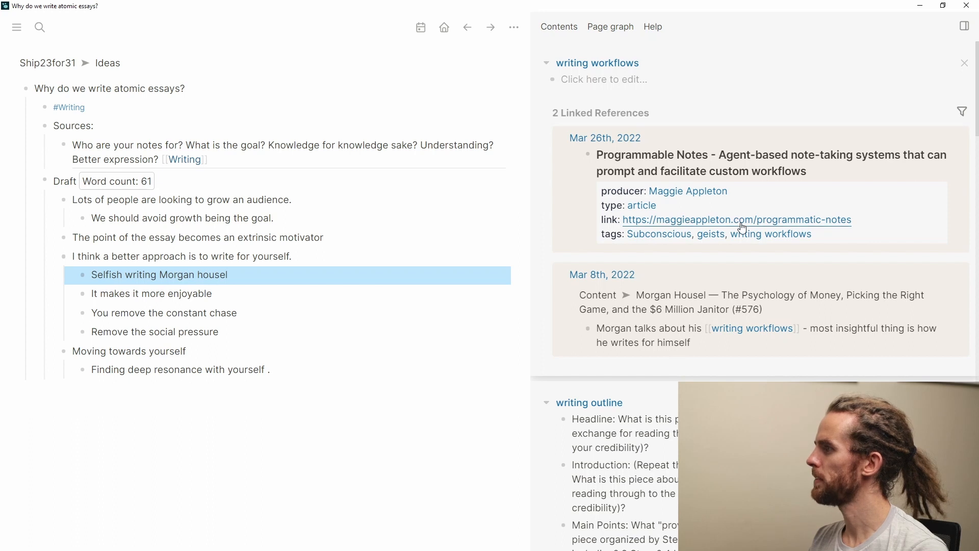
Step: Open the Mar 8th, 2022 Morgan Housel podcast note in the side pane, review its properties and child bullets, and close it
{"action": "left_click", "coordinate": [662, 302], "text": "shift"}
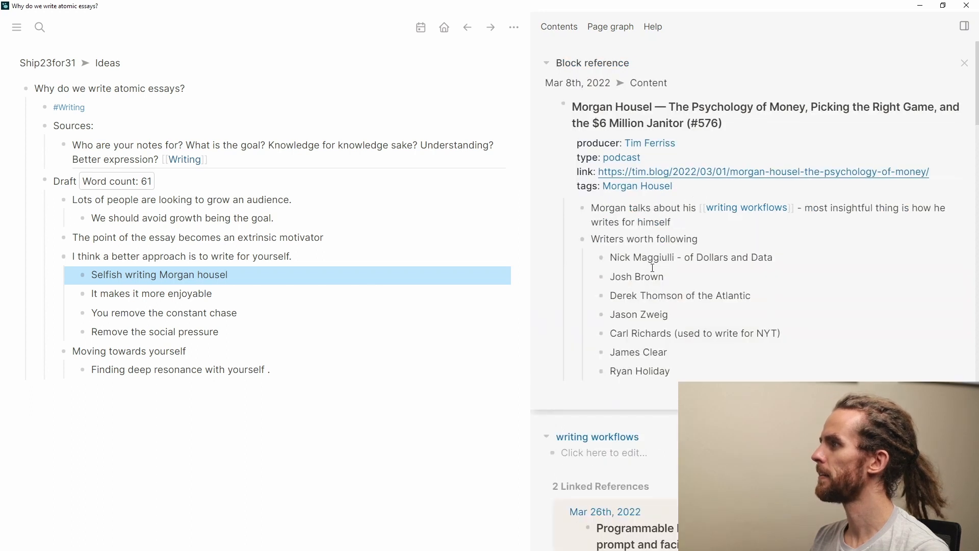
{"action": "left_click", "coordinate": [661, 109]}
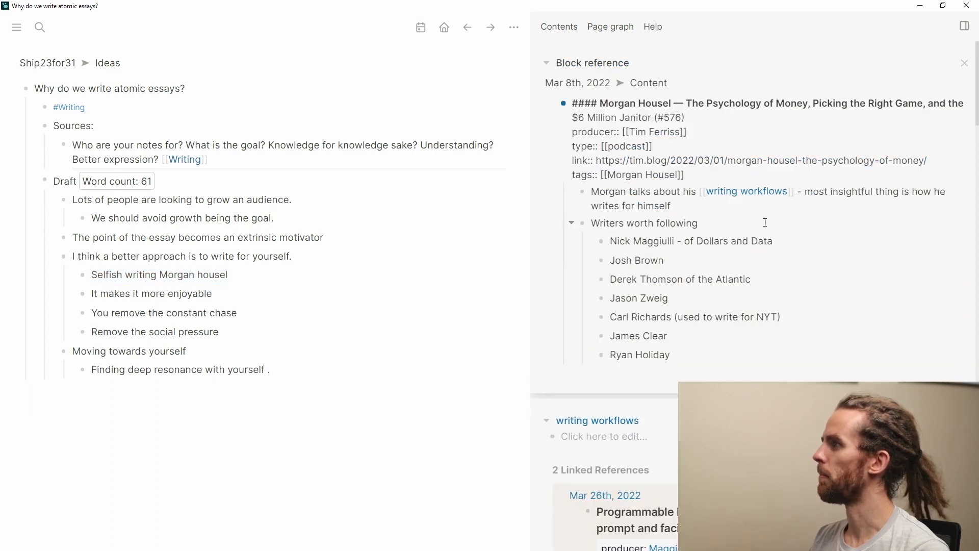
{"action": "left_click", "coordinate": [806, 259]}
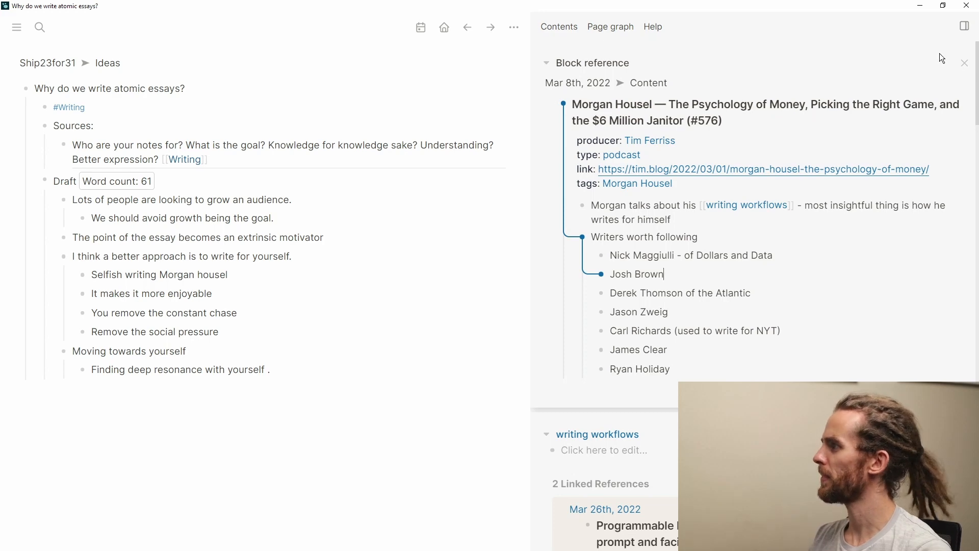
{"action": "left_click", "coordinate": [965, 63]}
Step: Review the Writing page's linked references through to the last entry and back for further source notes
{"action": "scroll", "coordinate": [846, 163], "scroll_direction": "down", "scroll_amount": 4}
{"action": "scroll", "coordinate": [828, 240], "scroll_direction": "down", "scroll_amount": 15}
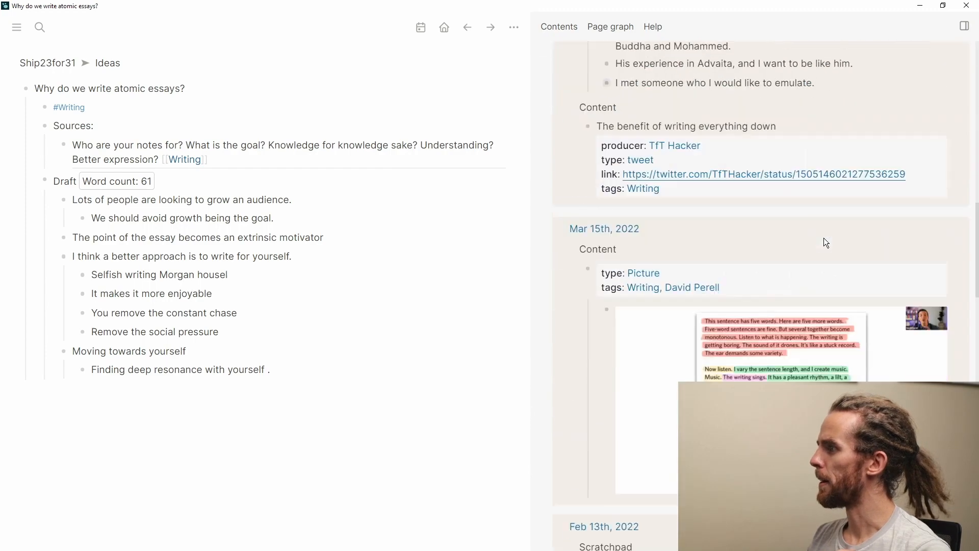
{"action": "scroll", "coordinate": [826, 240], "scroll_direction": "down", "scroll_amount": 20}
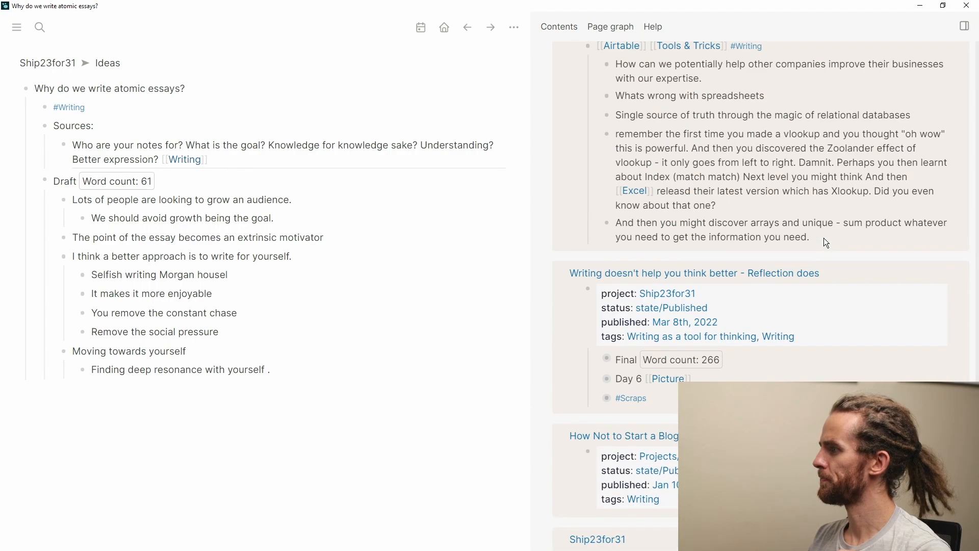
{"action": "scroll", "coordinate": [825, 238], "scroll_direction": "down", "scroll_amount": 3}
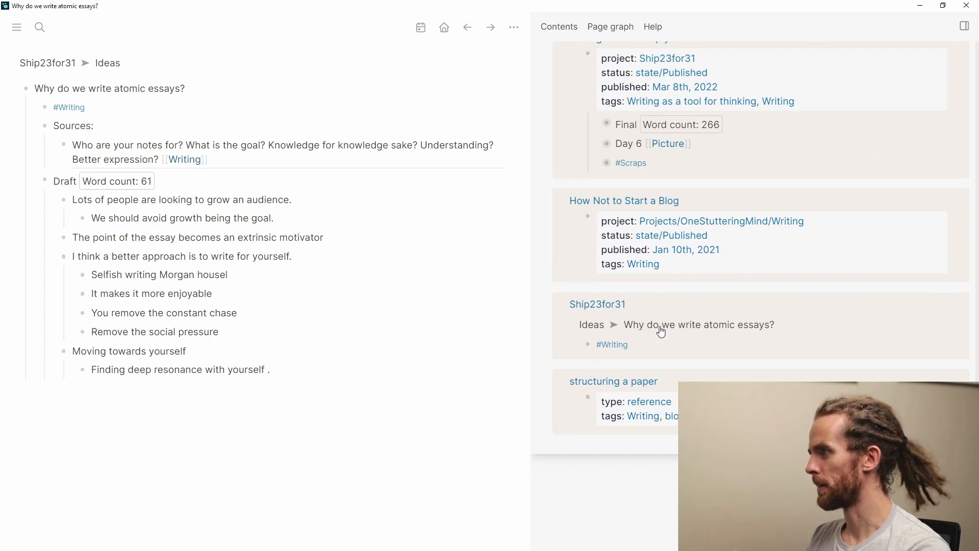
{"action": "scroll", "coordinate": [674, 366], "scroll_direction": "up", "scroll_amount": 4}
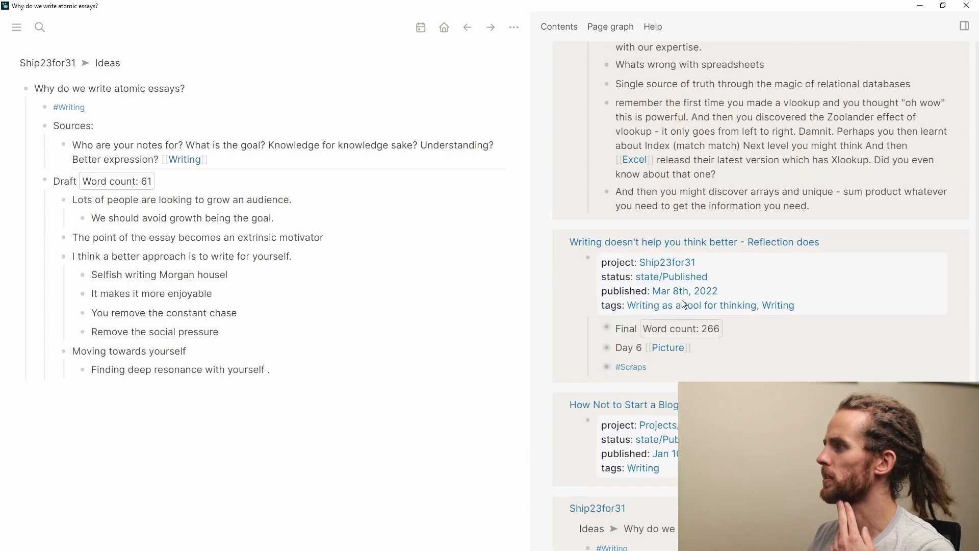
{"action": "scroll", "coordinate": [683, 250], "scroll_direction": "up", "scroll_amount": 3}
{"action": "scroll", "coordinate": [688, 310], "scroll_direction": "up", "scroll_amount": 4}
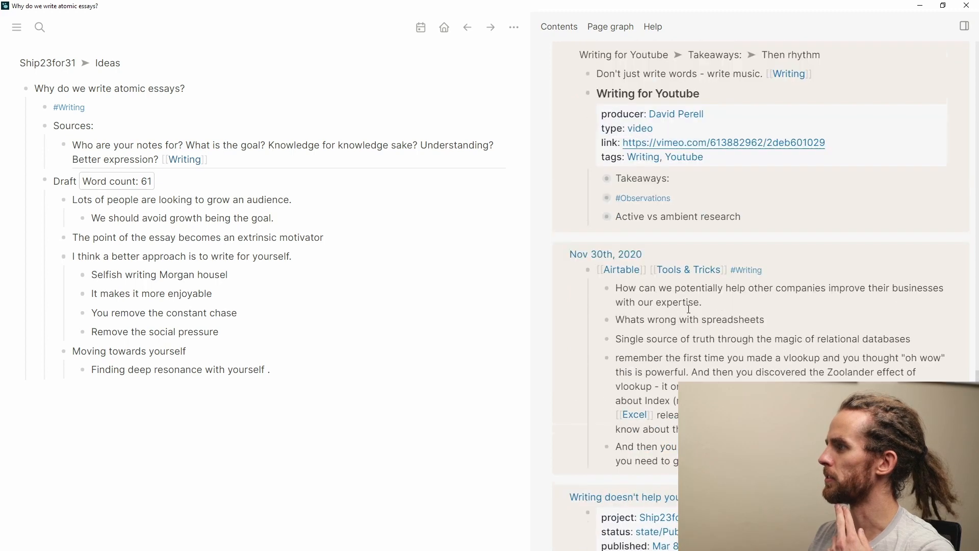
{"action": "scroll", "coordinate": [690, 315], "scroll_direction": "up", "scroll_amount": 6}
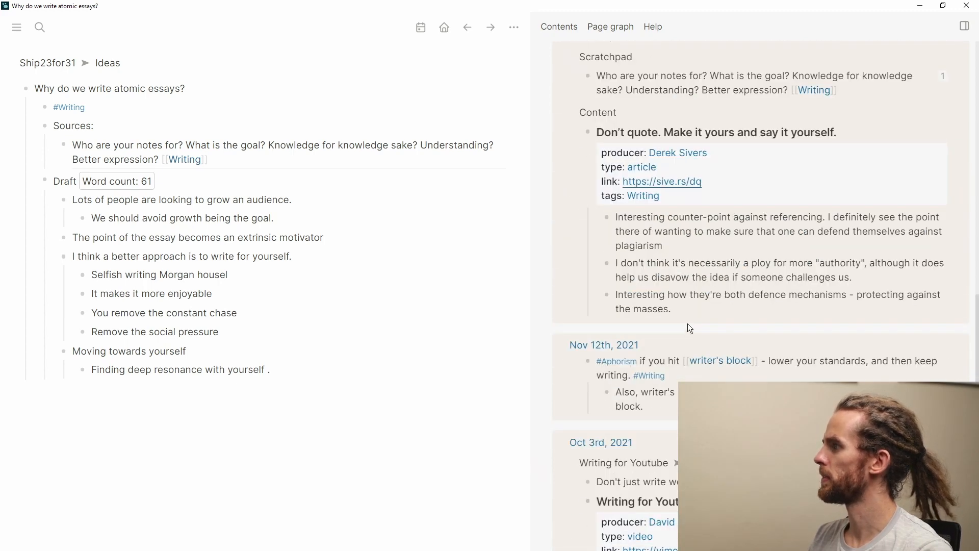
{"action": "scroll", "coordinate": [691, 306], "scroll_direction": "up", "scroll_amount": 4}
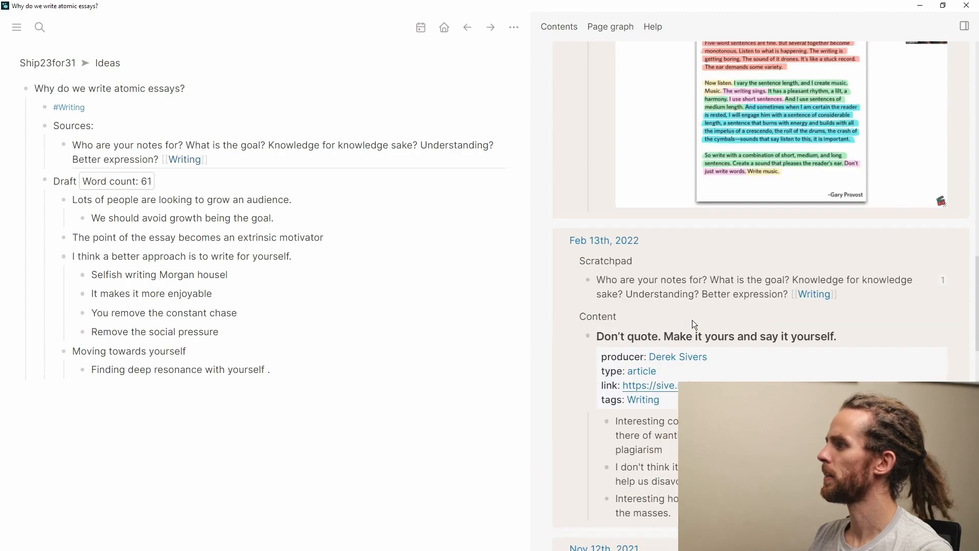
{"action": "scroll", "coordinate": [694, 322], "scroll_direction": "up", "scroll_amount": 5}
{"action": "scroll", "coordinate": [693, 320], "scroll_direction": "up", "scroll_amount": 12}
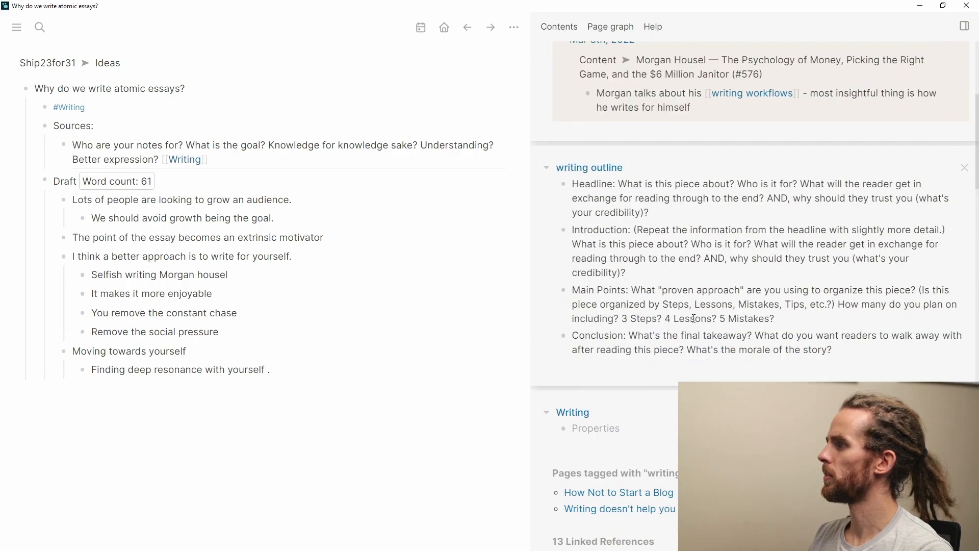
Step: Insert a block reference to the "Morgan talks about his writing workflows" note as the first child of the Sources bullet
{"action": "left_click", "coordinate": [669, 333]}
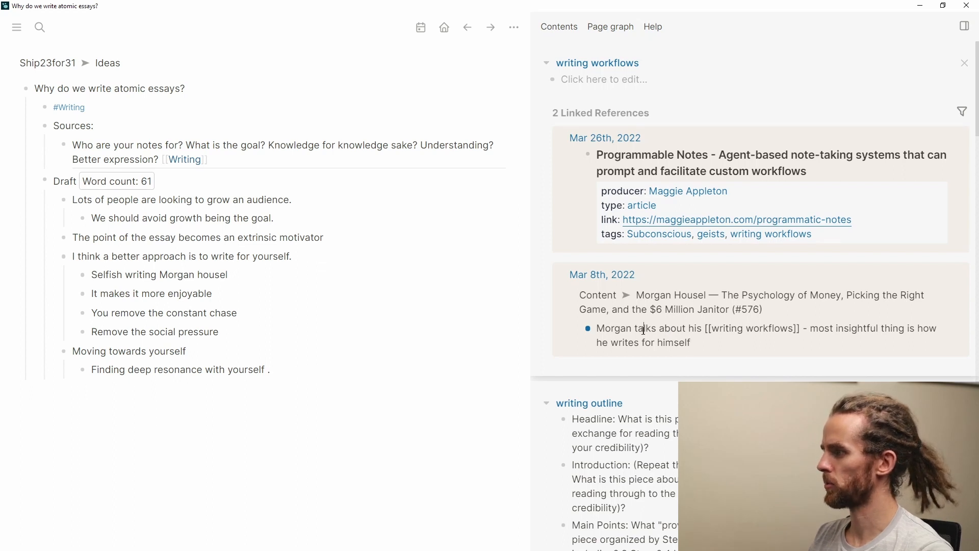
{"action": "key", "text": "ctrl+e"}
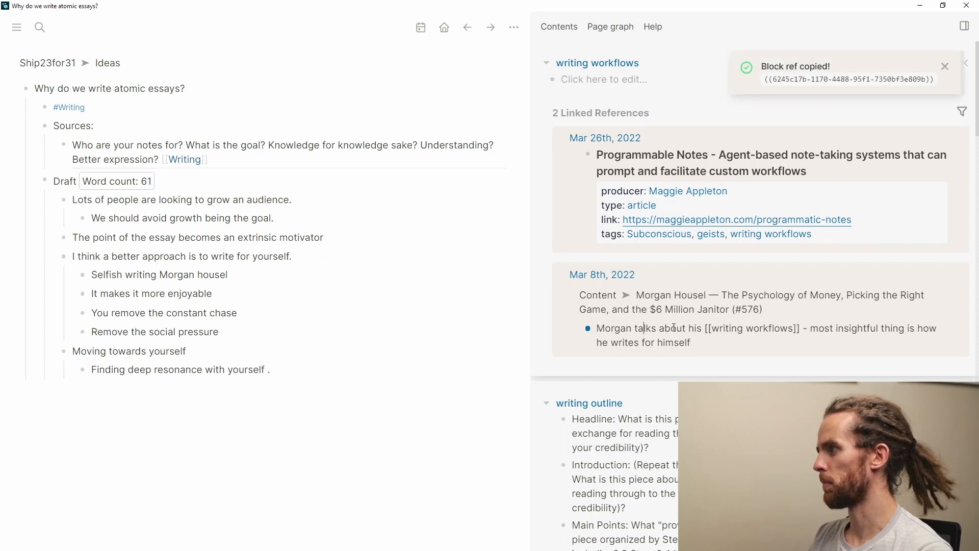
{"action": "left_click", "coordinate": [382, 112]}
{"action": "left_click", "coordinate": [376, 122]}
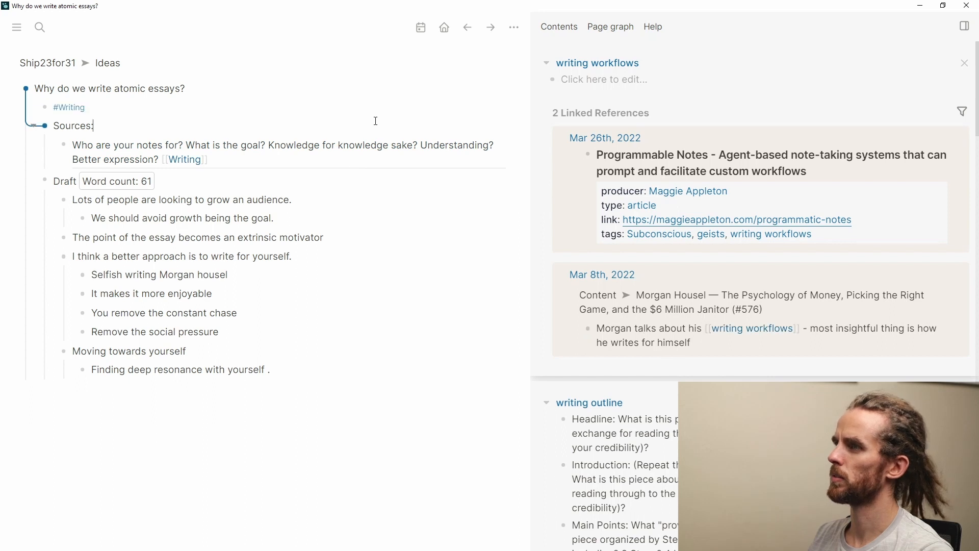
{"action": "key", "text": "Return"}
{"action": "key", "text": "ctrl+v"}
{"action": "left_click", "coordinate": [400, 331]}
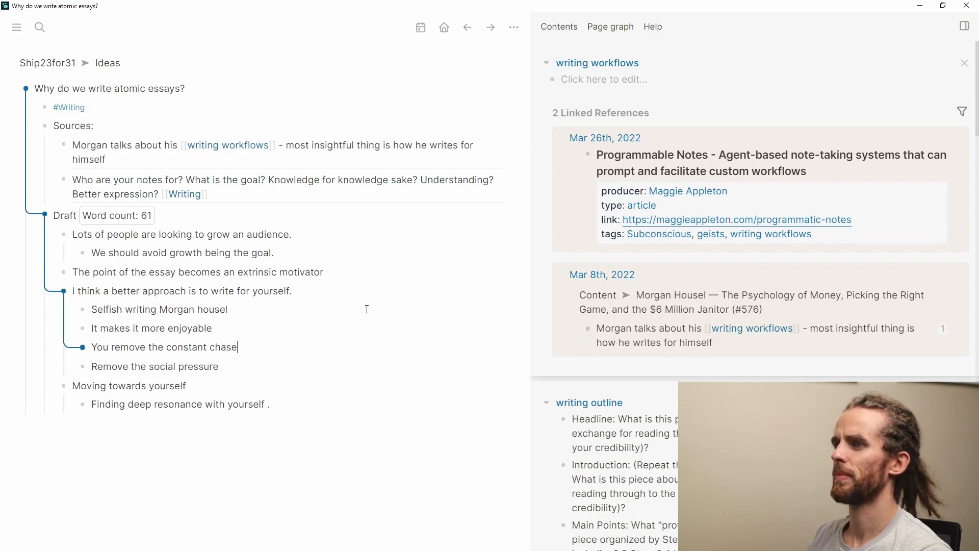
{"action": "left_click", "coordinate": [318, 241]}
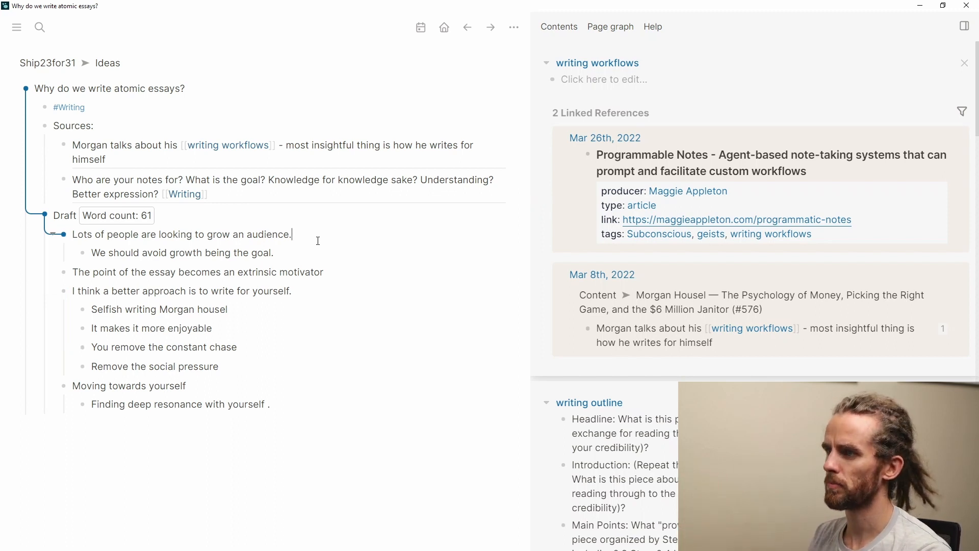
Step: Write the draft's opening bullet, "the idea of the atomic essay was popularised in the last year mainly as a result of the Ship30for30 course."
{"action": "key", "text": "Home"}
{"action": "type", "text": "the idea of the atomic essay has taken off in the last year"}
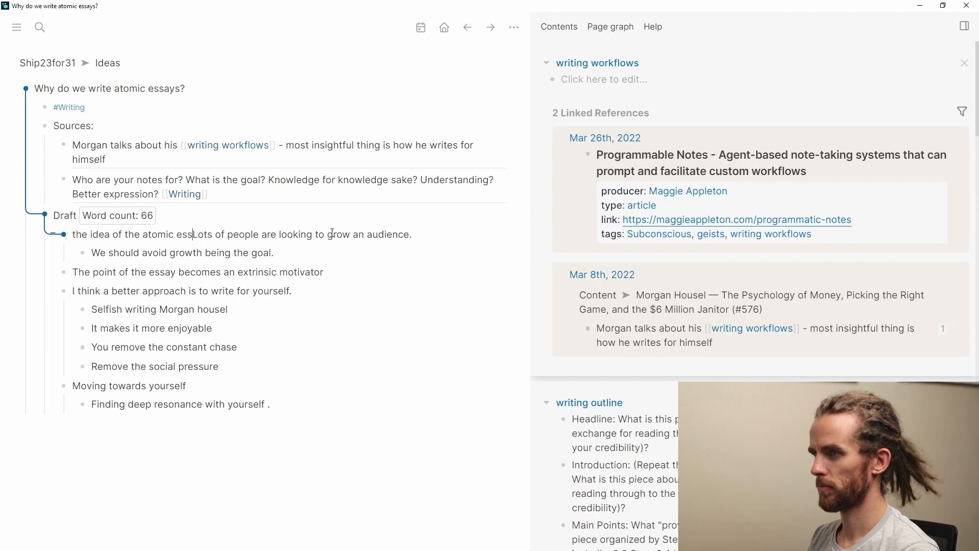
{"action": "key", "text": "Return"}
{"action": "key", "text": "Tab"}
{"action": "type", "text": "was popularised in the last year mainly as a result of the Ship30for30 cou"}
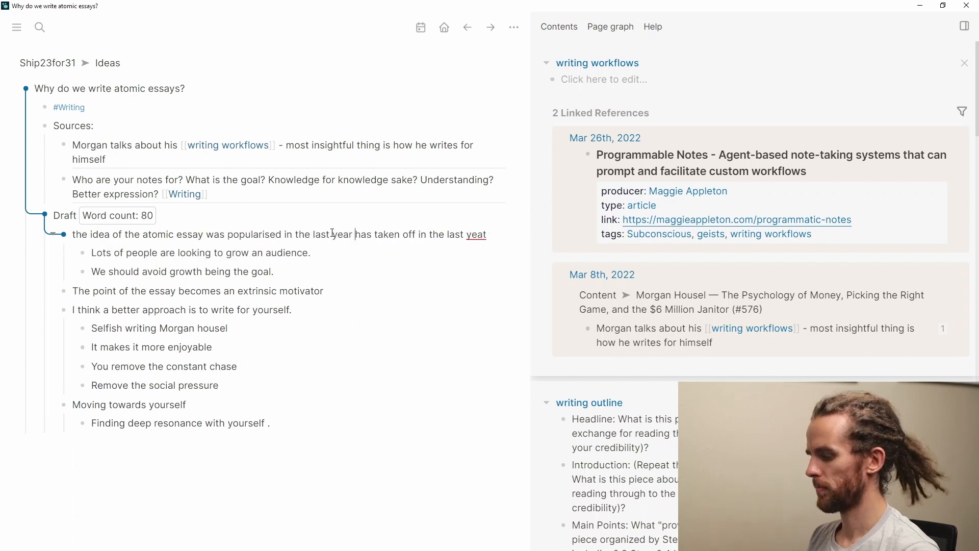
{"action": "type", "text": "rse."}
Step: Add a first child bullet, "You can't go onto twitter these days without seeing someone's atomic essay."
{"action": "key", "text": "Return"}
{"action": "key", "text": "Return"}
{"action": "type", "text": "You can"}
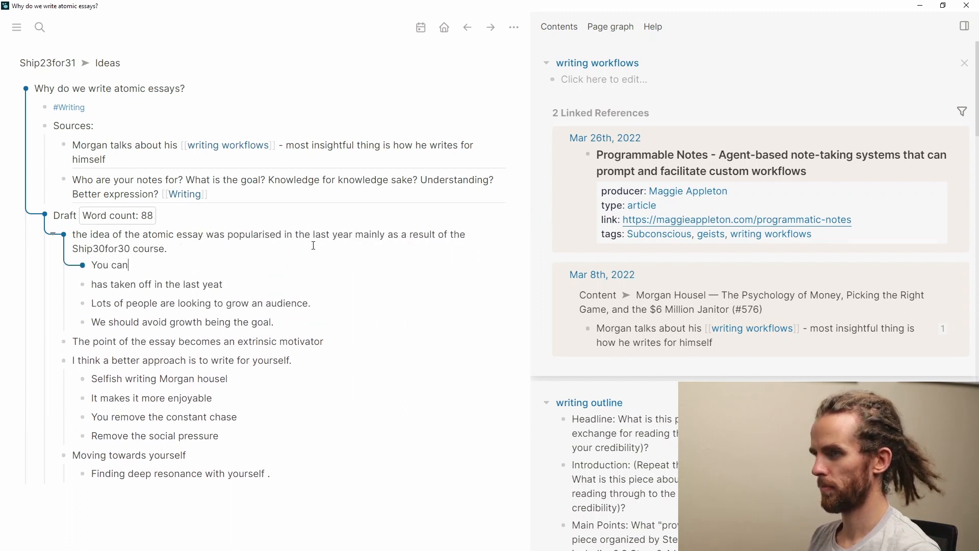
{"action": "type", "text": "'t go onto twitter these days without seeing someone's atomic essay."}
Step: Add a bullet saying that, whilst the content has value, a lot of people seem most attracted to the idea of "building an audience"
{"action": "key", "text": "Return"}
{"action": "type", "text": "And whilst I'm sure that there is a lot of value to"}
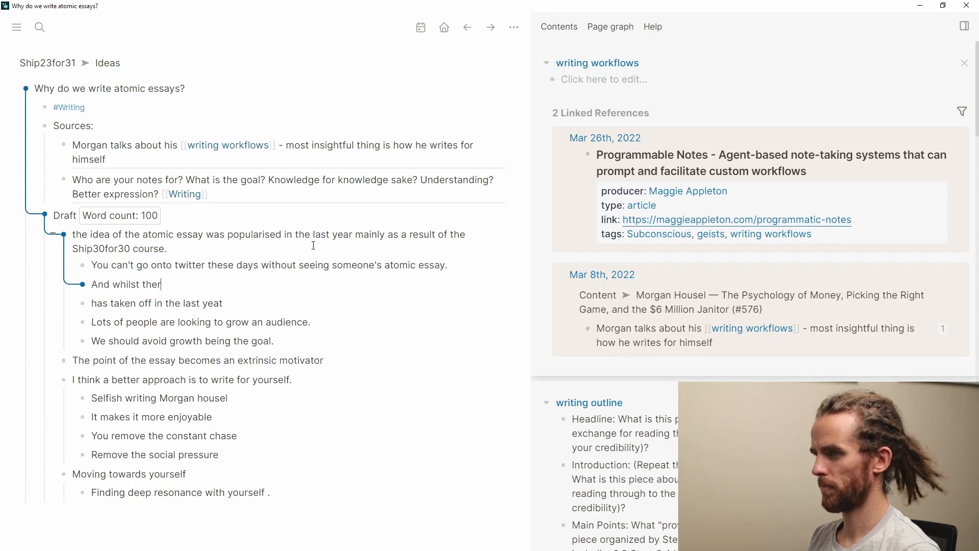
{"action": "type", "text": " be found in the content, it seems like a"}
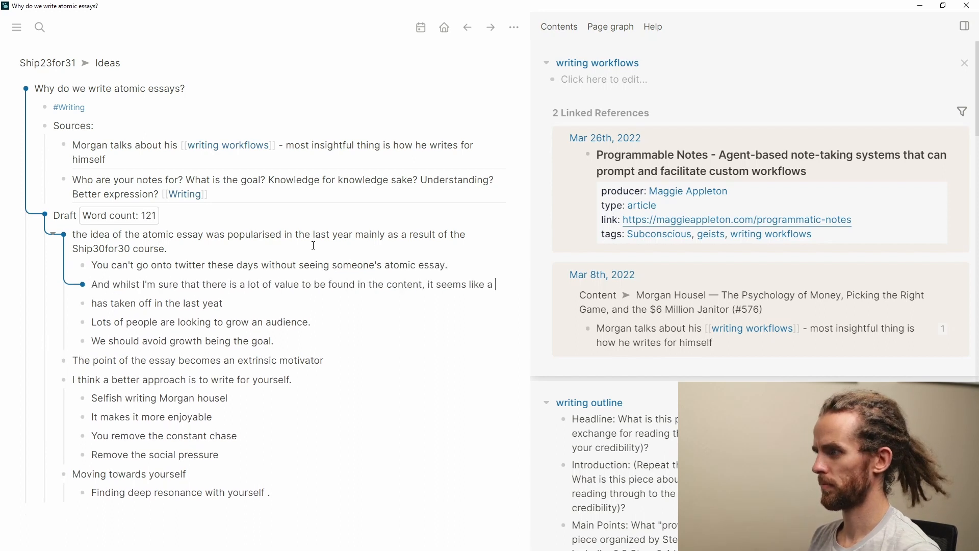
{"action": "type", "text": " lot of people are most attracted to the idea of \"building an audience\"."}
Step: Add a bullet on the syllabus grabbing attention with borderline clickbaity headlines, followed by "I don't think this is sustainable."
{"action": "key", "text": "Return"}
{"action": "type", "text": "It seems lik"}
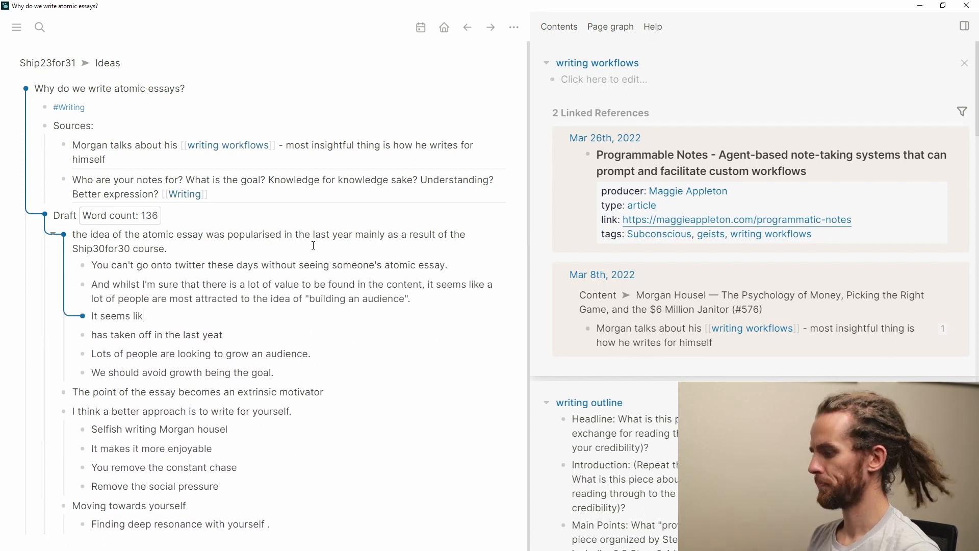
{"action": "type", "text": "e the syllabus is geared towards grabbing the attention of people. "}
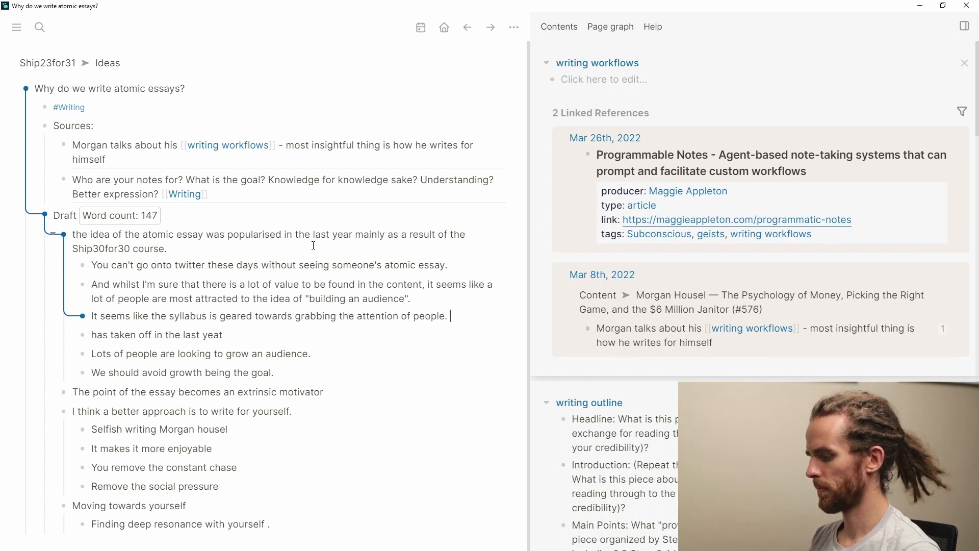
{"action": "type", "text": "Writing headlines that are borderline clickbaity."}
{"action": "key", "text": "Return"}
{"action": "type", "text": "I don't think this is sustainable."}
Step: Nest the "extrinsic motivator" bullet directly below "I don't think this is sustainable." and move "We should avoid growth being the goal." right beneath it
{"action": "key", "text": "Down"}
{"action": "key", "text": "Down"}
{"action": "key", "text": "Down"}
{"action": "key", "text": "Down"}
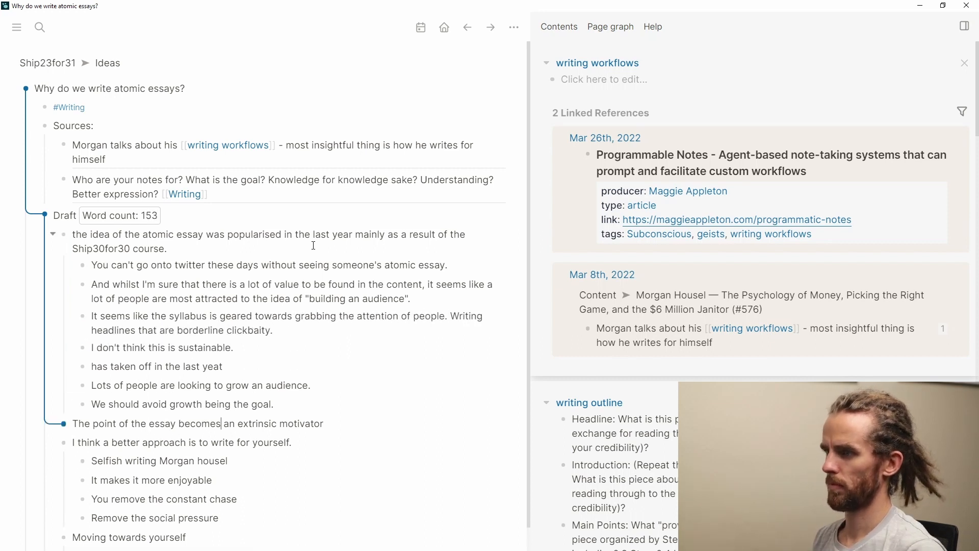
{"action": "key", "text": "Tab"}
{"action": "key", "text": "alt+shift+Up"}
{"action": "key", "text": "alt+shift+Up"}
{"action": "key", "text": "alt+shift+Up"}
{"action": "key", "text": "Down"}
{"action": "key", "text": "Down"}
{"action": "key", "text": "Down"}
{"action": "key", "text": "alt+shift+Up"}
{"action": "key", "text": "alt+shift+Up"}
Step: Insert the bullet "Consistency, data-driven decision making." after the "building an audience" bullet
{"action": "scroll", "coordinate": [293, 377], "scroll_direction": "down", "scroll_amount": 1}
{"action": "left_click", "coordinate": [416, 267]}
{"action": "key", "text": "Return"}
{"action": "type", "text": "Consistency, data-driven decision making."}
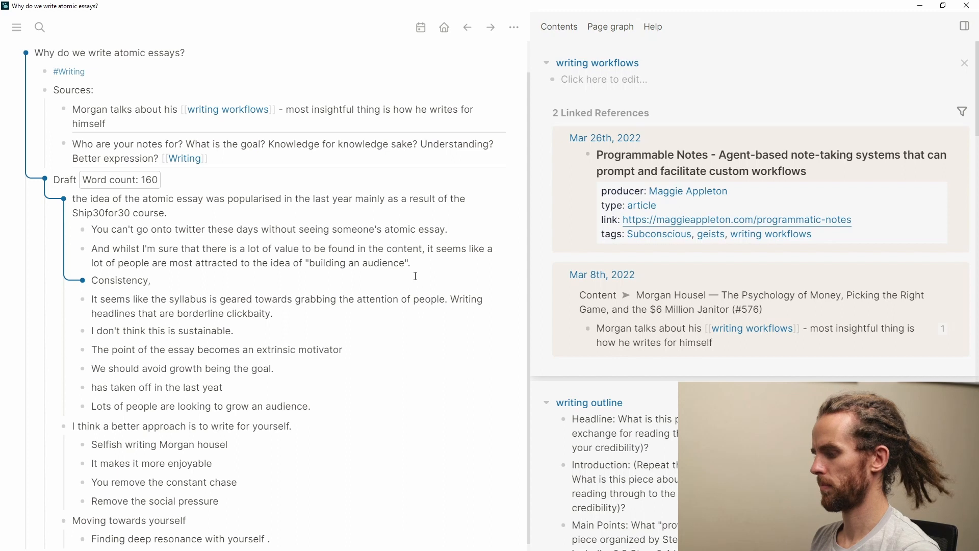
Step: Insert the bullet "We do enough for others in this world." after "Selfish writing Morgan housel"
{"action": "scroll", "coordinate": [298, 369], "scroll_direction": "down", "scroll_amount": 1}
{"action": "left_click", "coordinate": [227, 404]}
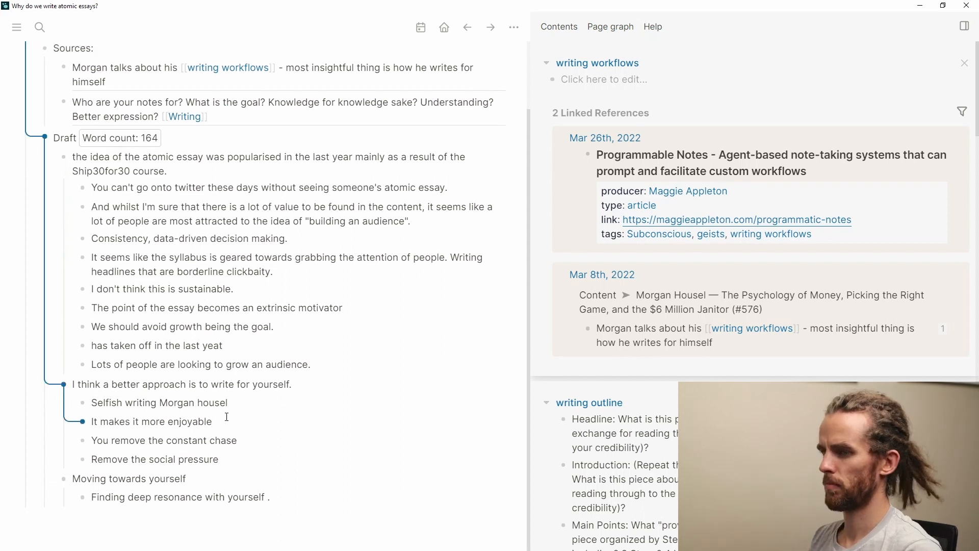
{"action": "key", "text": "Return"}
{"action": "type", "text": "We do enough for others in this world."}
{"action": "scroll", "coordinate": [263, 255], "scroll_direction": "up", "scroll_amount": 1}
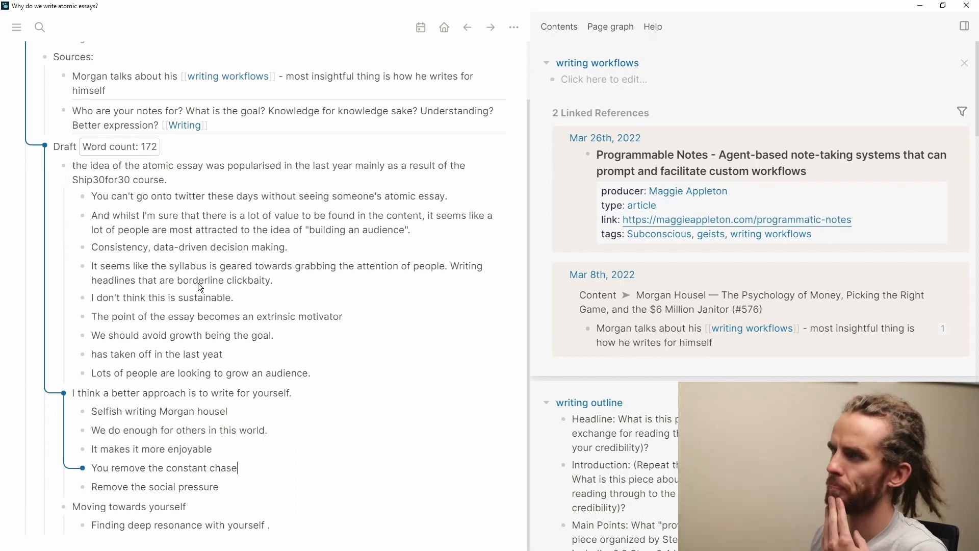
{"action": "left_click", "coordinate": [244, 198]}
{"action": "left_click", "coordinate": [263, 218]}
{"action": "left_click", "coordinate": [252, 298]}
{"action": "left_click", "coordinate": [317, 395]}
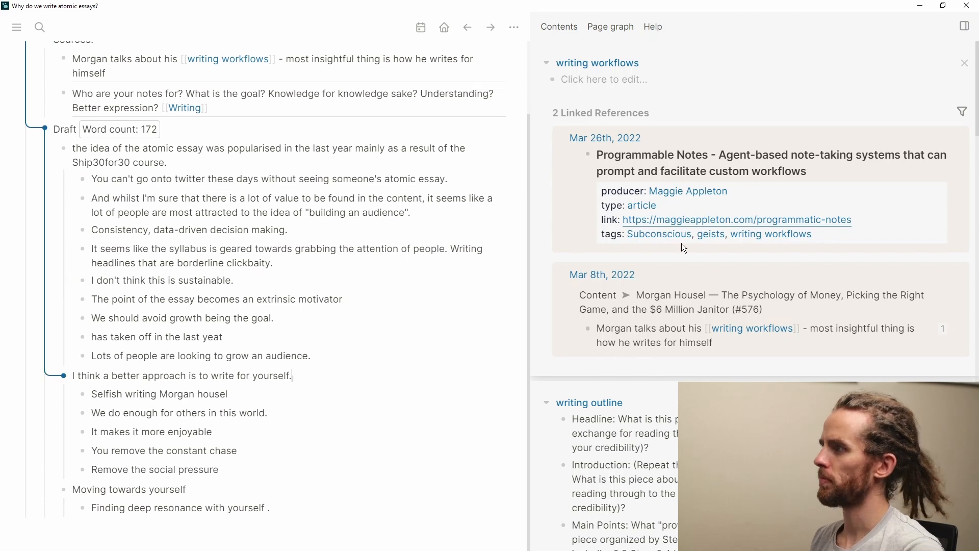
Step: Find the pages tagged with "writing" in the side pane and open "Writing doesn't help you think better - Reflection does" there
{"action": "scroll", "coordinate": [841, 206], "scroll_direction": "down", "scroll_amount": 15}
{"action": "scroll", "coordinate": [766, 285], "scroll_direction": "up", "scroll_amount": 3}
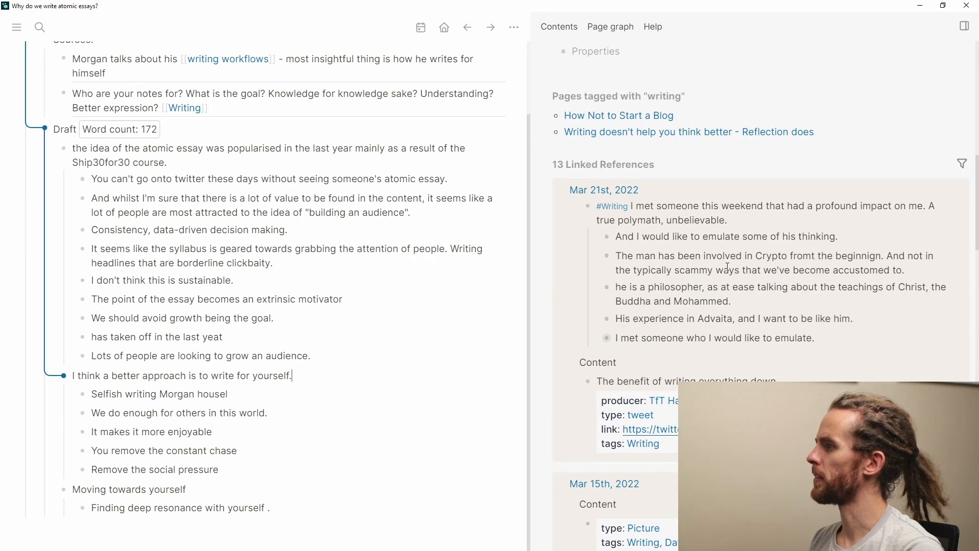
{"action": "left_click", "coordinate": [627, 137]}
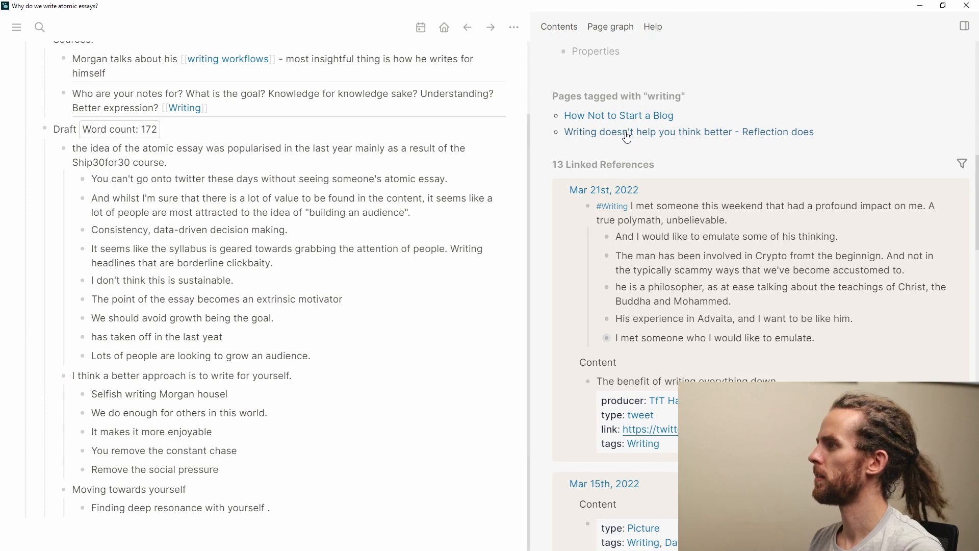
{"action": "scroll", "coordinate": [628, 138], "scroll_direction": "up", "scroll_amount": 12}
{"action": "scroll", "coordinate": [655, 296], "scroll_direction": "down", "scroll_amount": 13}
{"action": "scroll", "coordinate": [668, 188], "scroll_direction": "up", "scroll_amount": 2}
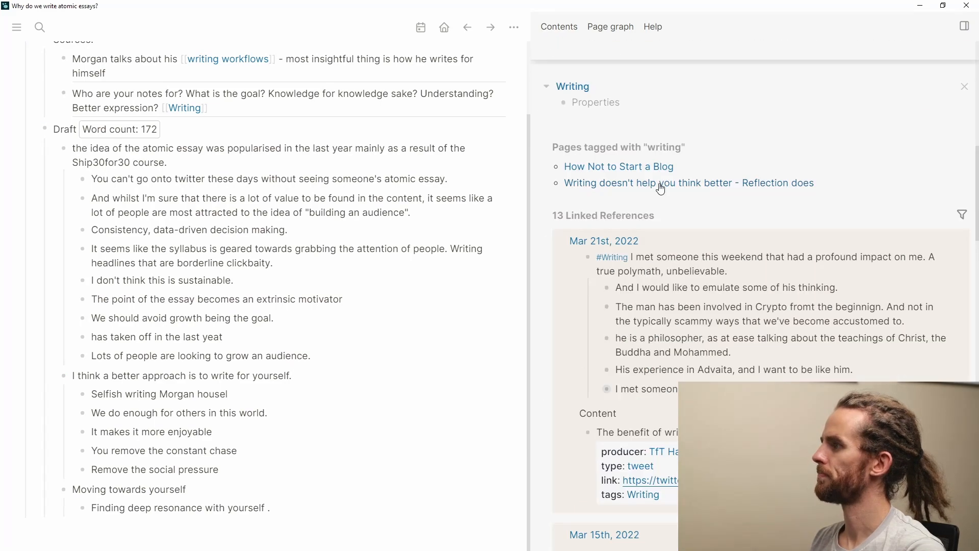
{"action": "left_click", "coordinate": [661, 189]}
{"action": "left_click", "coordinate": [126, 69], "text": "shift"}
Step: Return the main pane to the atomic essay outline and review the reflection essay's text in the side pane
{"action": "scroll", "coordinate": [601, 142], "scroll_direction": "up", "scroll_amount": 4}
{"action": "key", "text": "ctrl+minus"}
{"action": "key", "text": "ctrl+minus"}
{"action": "key", "text": "ctrl+minus"}
{"action": "key", "text": "alt+Left"}
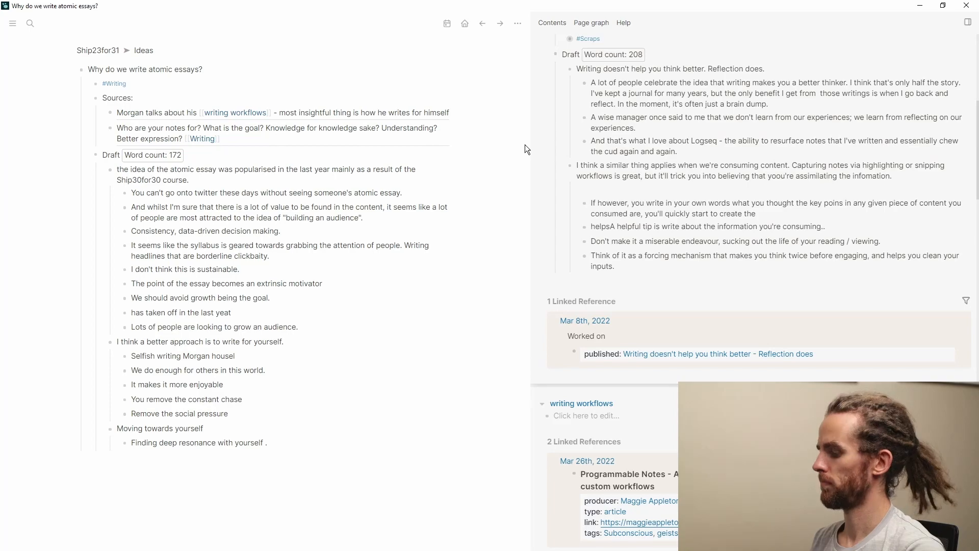
{"action": "key", "text": "ctrl+plus"}
{"action": "key", "text": "ctrl+plus"}
{"action": "scroll", "coordinate": [634, 238], "scroll_direction": "up", "scroll_amount": 7}
{"action": "scroll", "coordinate": [783, 365], "scroll_direction": "down", "scroll_amount": 3}
{"action": "scroll", "coordinate": [434, 293], "scroll_direction": "down", "scroll_amount": 1}
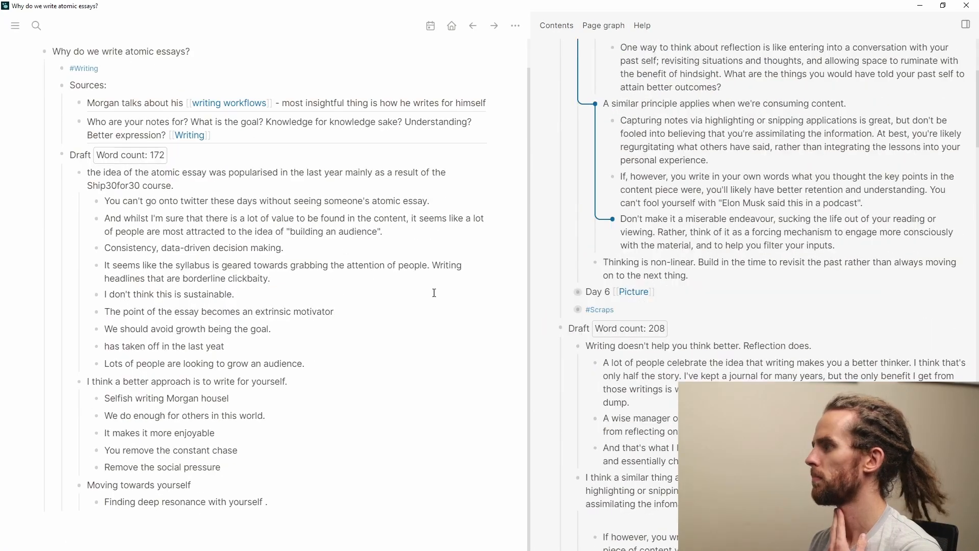
Step: Under "write for yourself", add bullets on output as a great forcing mechanism but only one part of it, and "It can help you chew through different concepts."
{"action": "left_click", "coordinate": [312, 379]}
{"action": "key", "text": "Return"}
{"action": "type", "text": "Having a form of output is a great forcing mechanism, but that should be only one part of it."}
{"action": "key", "text": "Return"}
{"action": "type", "text": "It can help you chew through different concepts."}
Step: Merge the "You can't go onto twitter these days" bullet into the end of the draft's opening bullet
{"action": "scroll", "coordinate": [326, 382], "scroll_direction": "down", "scroll_amount": 1}
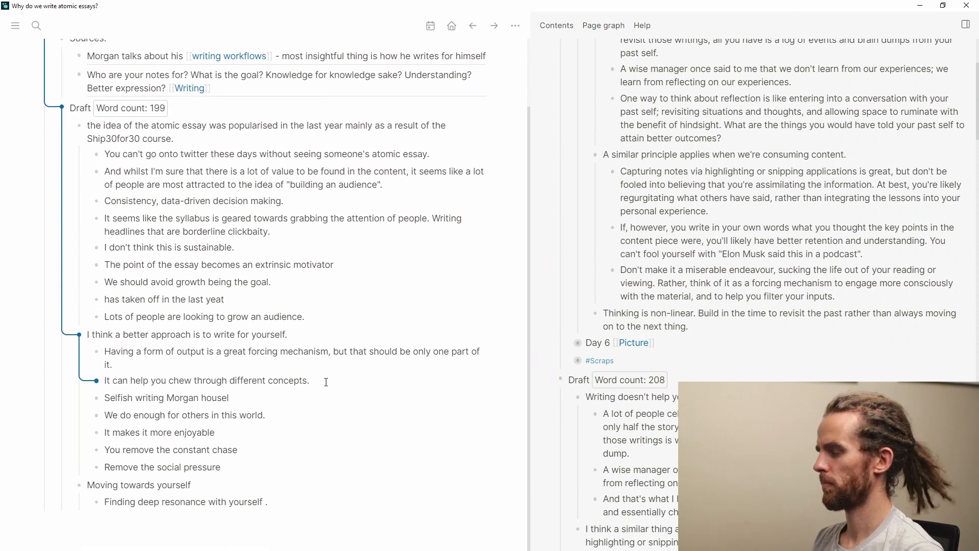
{"action": "left_click", "coordinate": [145, 153]}
{"action": "key", "text": "Home"}
{"action": "key", "text": "BackSpace"}
Step: Append "Attention - garnering attention." to the bullet about borderline clickbaity headlines
{"action": "key", "text": "Down"}
{"action": "key", "text": "Down"}
{"action": "key", "text": "Down"}
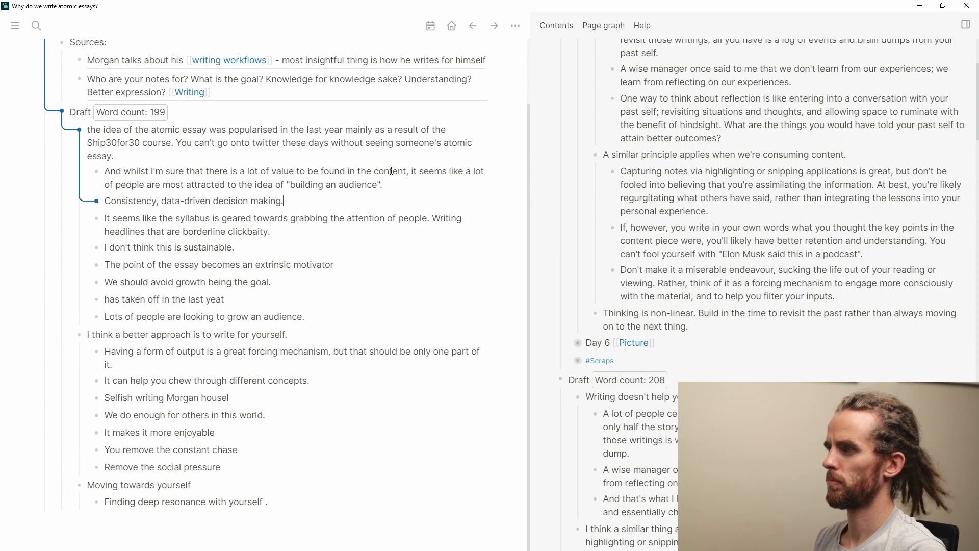
{"action": "left_click", "coordinate": [408, 230]}
{"action": "type", "text": "Attention - garnering attention."}
Step: Add the bullet "You'll also attract people that really care about the same things that you care about." after "Remove the social pressure"
{"action": "left_click", "coordinate": [256, 464]}
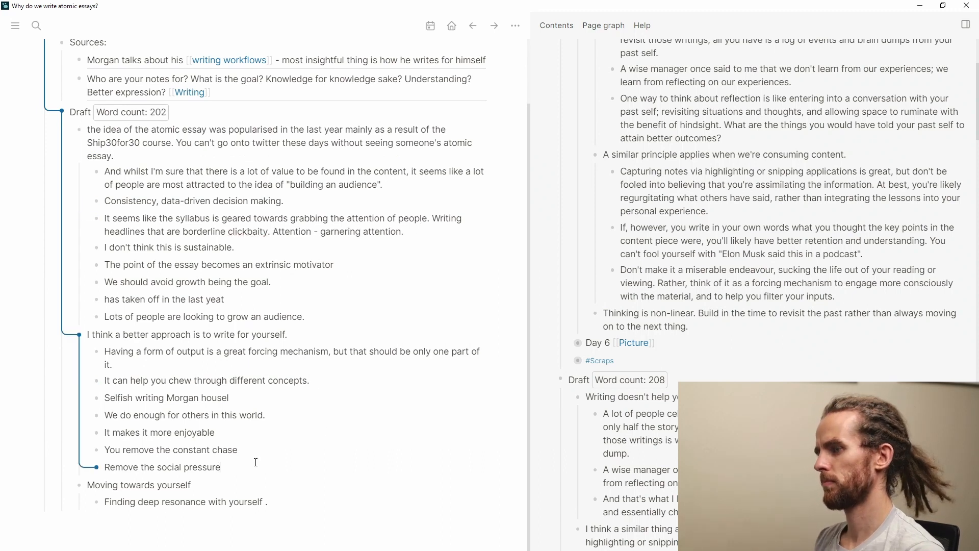
{"action": "key", "text": "Return"}
{"action": "type", "text": "You'll also attract people that really care about t"}
{"action": "type", "text": "he same things that you care about."}
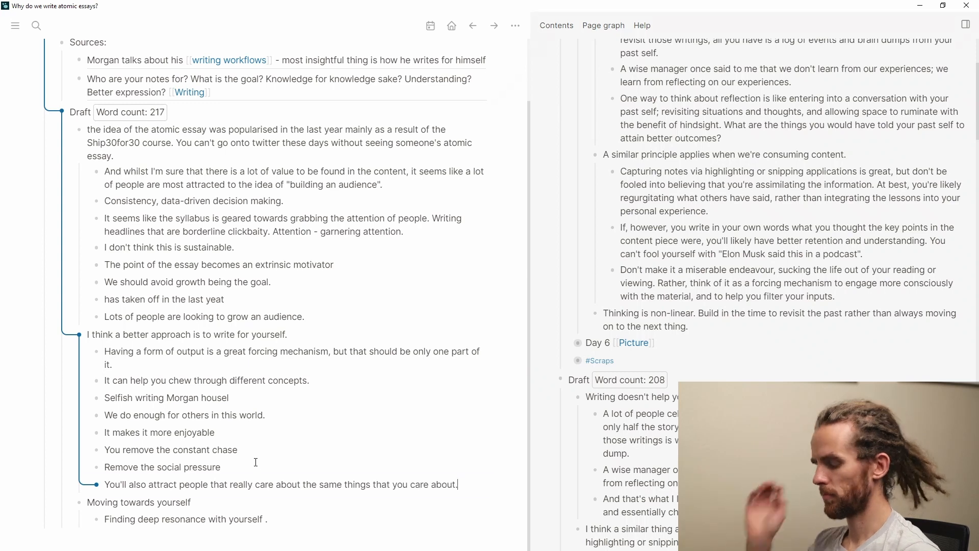
Step: Search for "Anam" and open the Anam Cara book page in the side pane
{"action": "key", "text": "Escape"}
{"action": "key", "text": "ctrl+k"}
{"action": "type", "text": "Anam"}
{"action": "left_click", "coordinate": [362, 150], "text": "shift"}
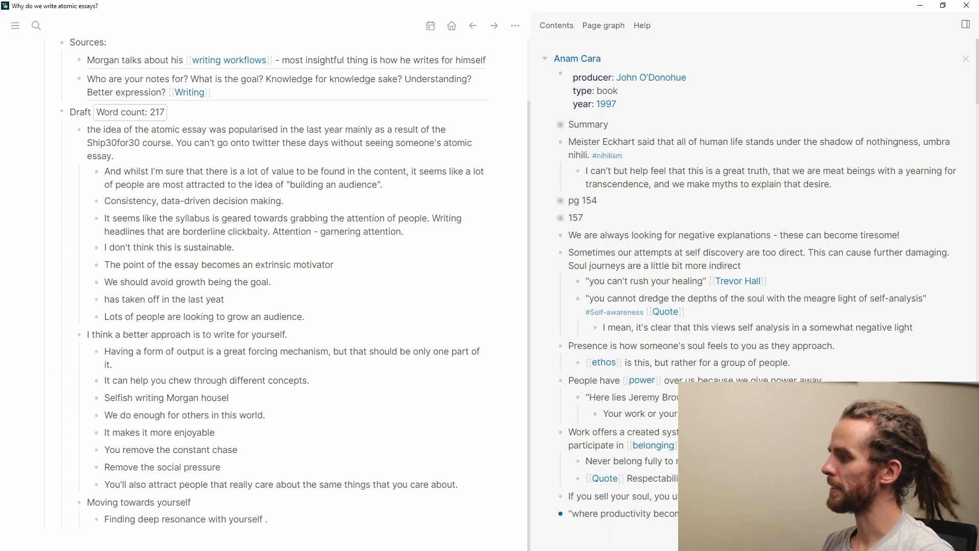
Step: Copy the "where productivity becomes God, each individual is reduced to a function" quote from Anam Cara in as the last Sources bullet
{"action": "left_click_drag", "start_coordinate": [714, 515], "coordinate": [616, 521]}
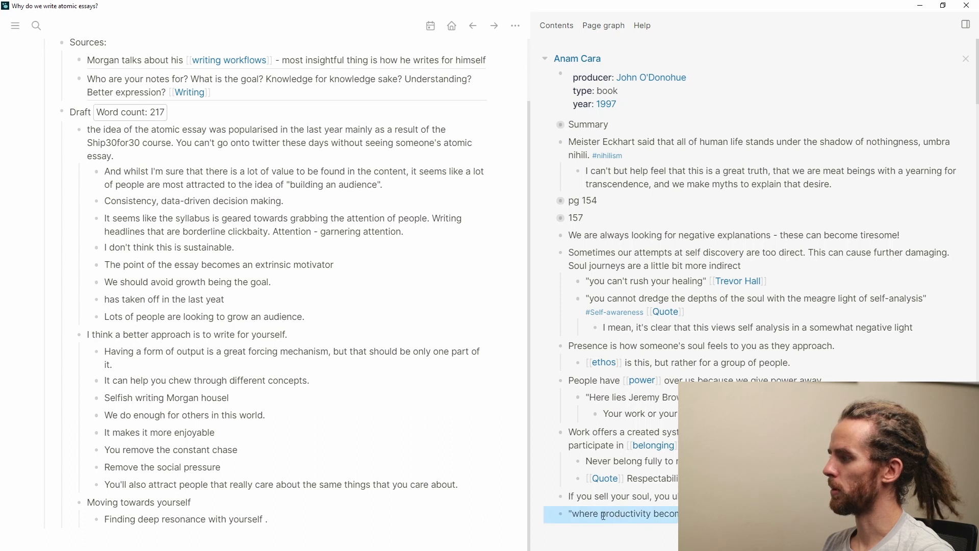
{"action": "key", "text": "ctrl+c"}
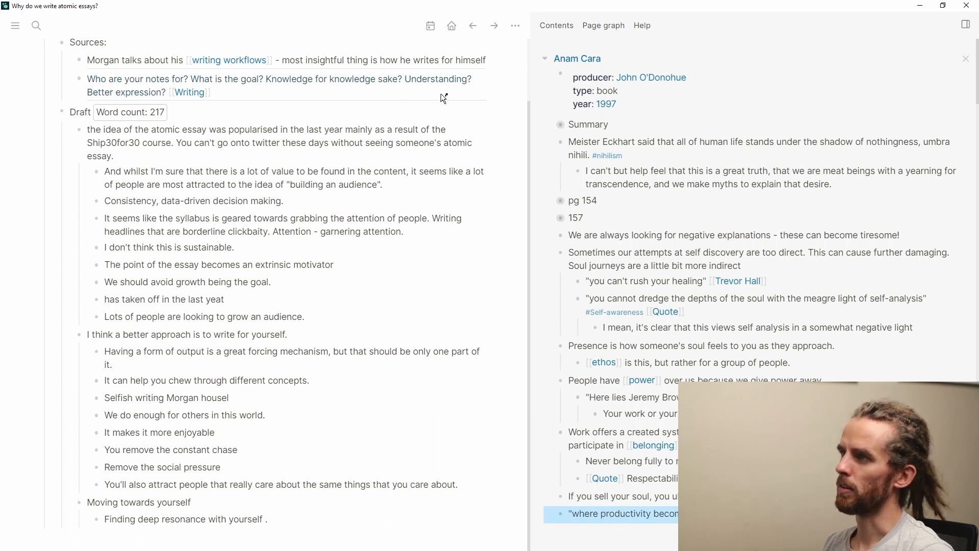
{"action": "left_click", "coordinate": [452, 107]}
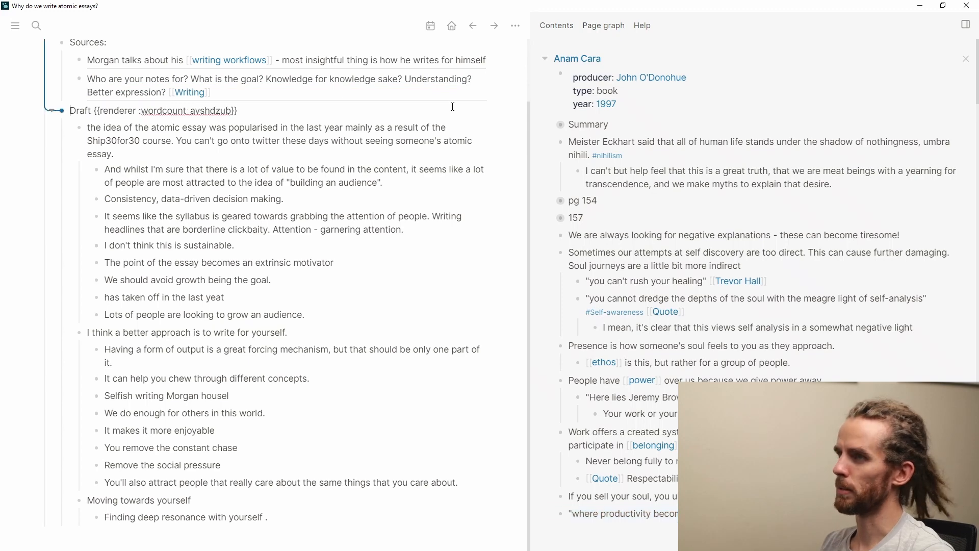
{"action": "key", "text": "Return"}
{"action": "key", "text": "ctrl+v"}
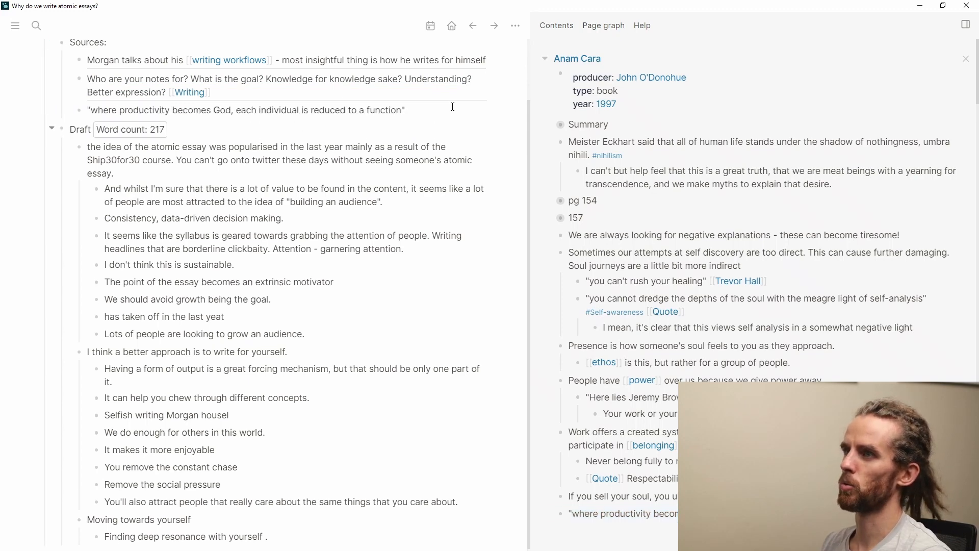
Step: Collapse the Draft bullet and add a "Final" bullet after it containing a copy of the draft outline
{"action": "scroll", "coordinate": [353, 182], "scroll_direction": "down", "scroll_amount": 1}
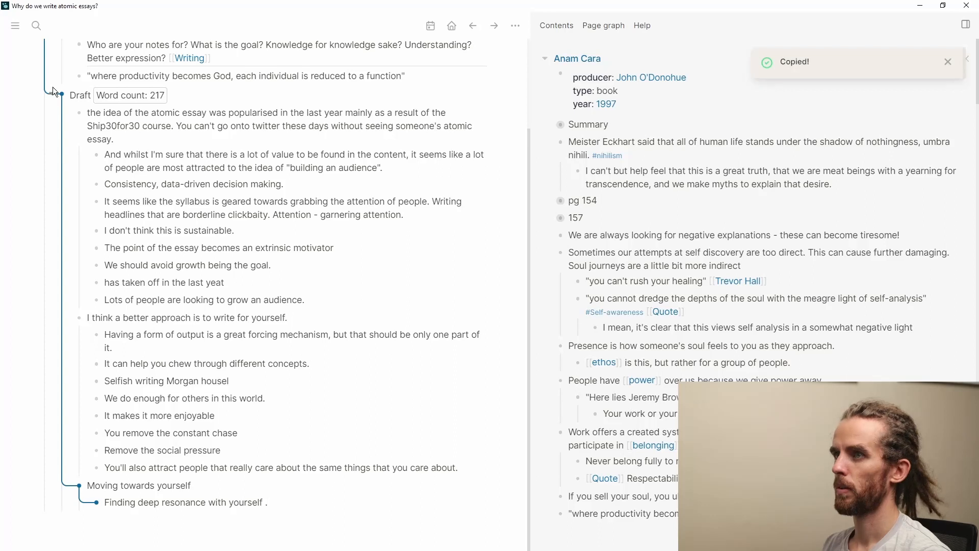
{"action": "left_click", "coordinate": [53, 95]}
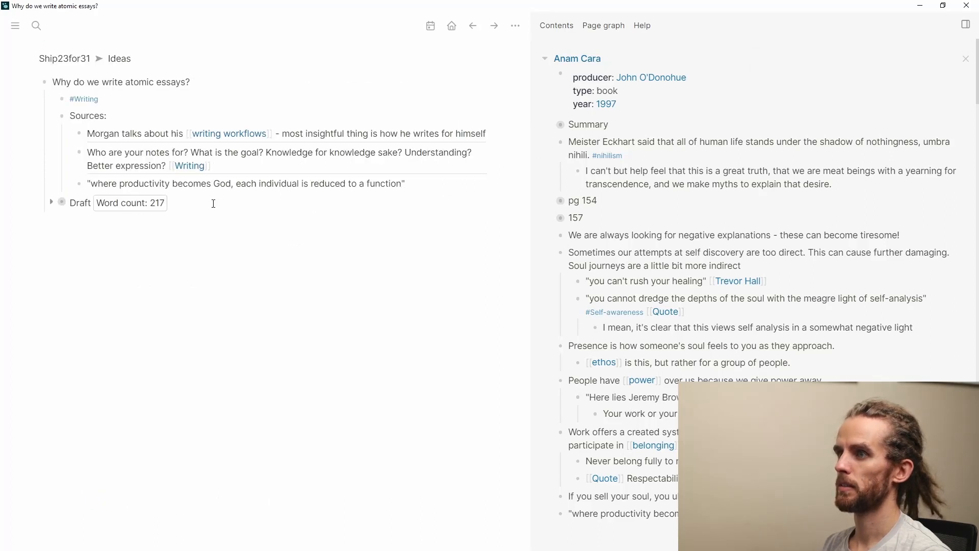
{"action": "left_click", "coordinate": [213, 203]}
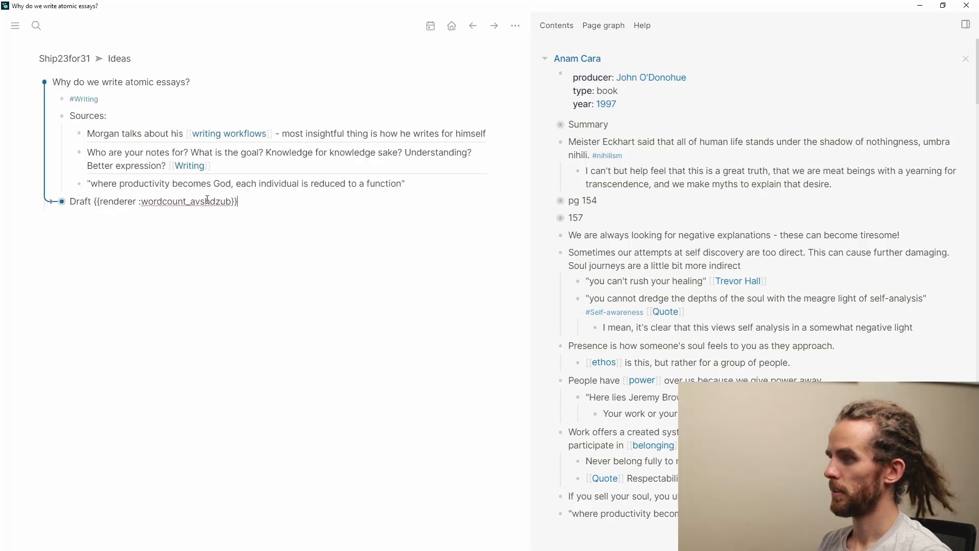
{"action": "key", "text": "Return"}
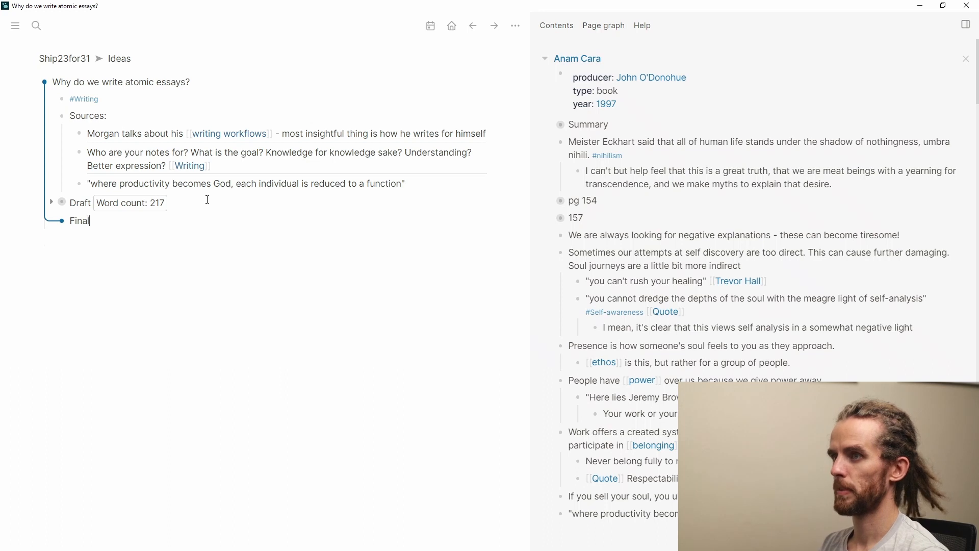
{"action": "key", "text": "ctrl+v"}
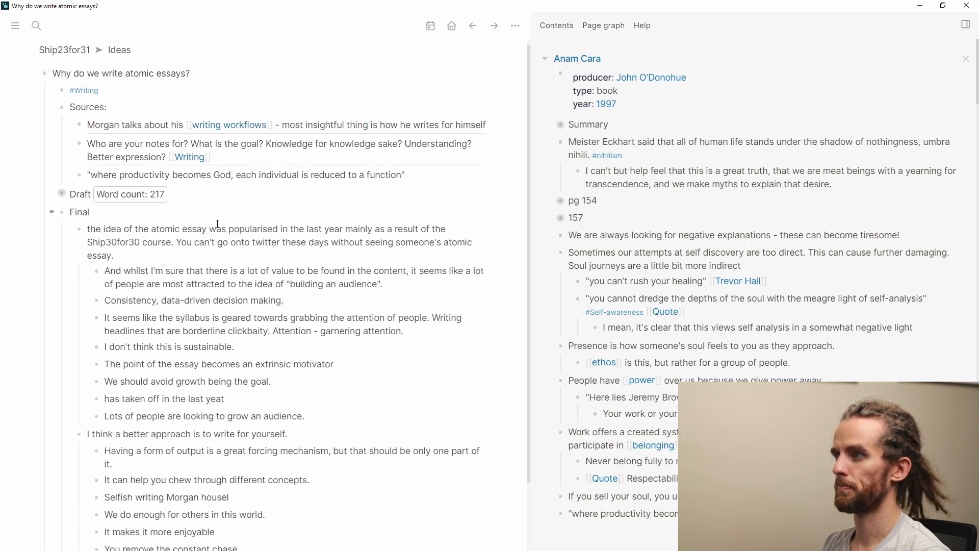
Step: Capitalise the first word of Final's opening bullet and outdent the "And whilst I'm sure" bullet to the same level
{"action": "left_click", "coordinate": [225, 183]}
{"action": "key", "text": "Up"}
{"action": "key", "text": "Up"}
{"action": "key", "text": "Up"}
{"action": "key", "text": "Home"}
{"action": "key", "text": "Delete"}
{"action": "type", "text": "T"}
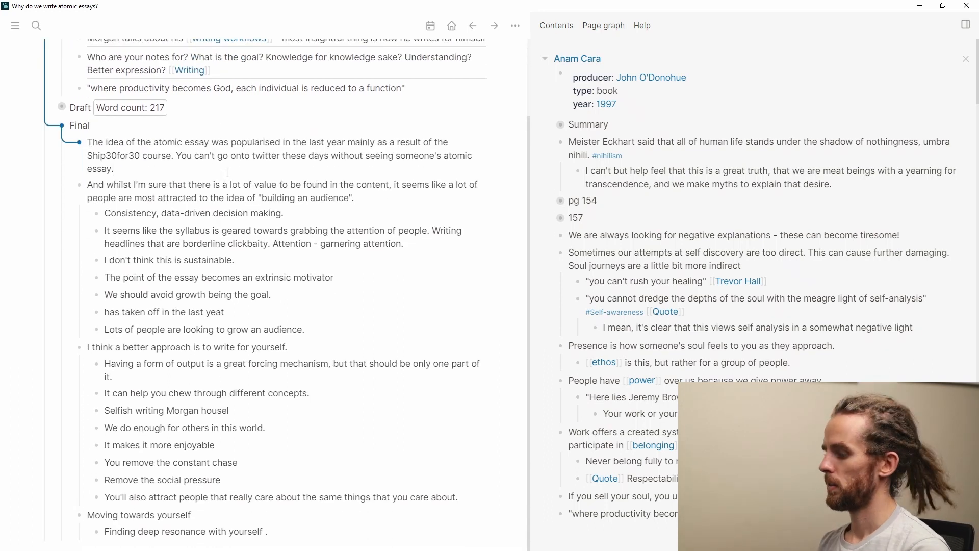
Step: Reword the start of Final's second bullet to "I'm sure there is a lot of value to be found in the course content"
{"action": "scroll", "coordinate": [225, 169], "scroll_direction": "down", "scroll_amount": 1}
{"action": "left_click", "coordinate": [133, 163]}
{"action": "key", "text": "ctrl+BackSpace"}
{"action": "key", "text": "ctrl+BackSpace"}
{"action": "key", "text": "ctrl+Right"}
{"action": "key", "text": "ctrl+Right"}
{"action": "key", "text": "ctrl+Right"}
{"action": "key", "text": "ctrl+BackSpace"}
{"action": "key", "text": "ctrl+Right"}
{"action": "key", "text": "ctrl+Right"}
{"action": "key", "text": "ctrl+Right"}
{"action": "key", "text": "ctrl+Right"}
{"action": "key", "text": "ctrl+Right"}
{"action": "key", "text": "ctrl+Right"}
{"action": "key", "text": "ctrl+Right"}
{"action": "key", "text": "ctrl+Right"}
{"action": "key", "text": "ctrl+Right"}
{"action": "key", "text": "ctrl+Right"}
{"action": "key", "text": "ctrl+Right"}
{"action": "key", "text": "ctrl+shift+Right"}
{"action": "type", "text": "course content"}
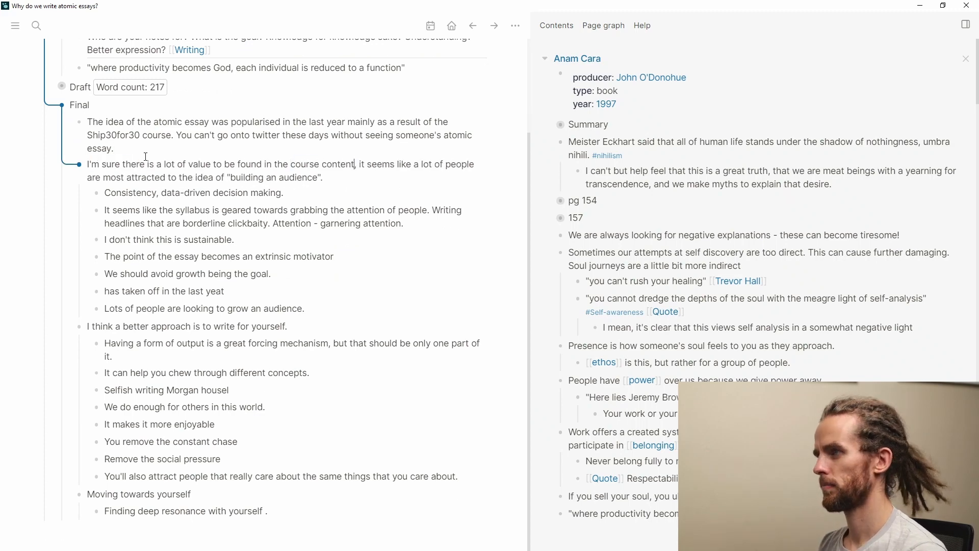
Step: After Final's opening bullet, add "Why do we write atomic essays?" and "It does seem like a step-up from the thought a minute space of twitter"
{"action": "left_click", "coordinate": [138, 150]}
{"action": "key", "text": "Return"}
{"action": "type", "text": "Why do we write atomic essays?"}
{"action": "key", "text": "Return"}
{"action": "type", "text": "It does "}
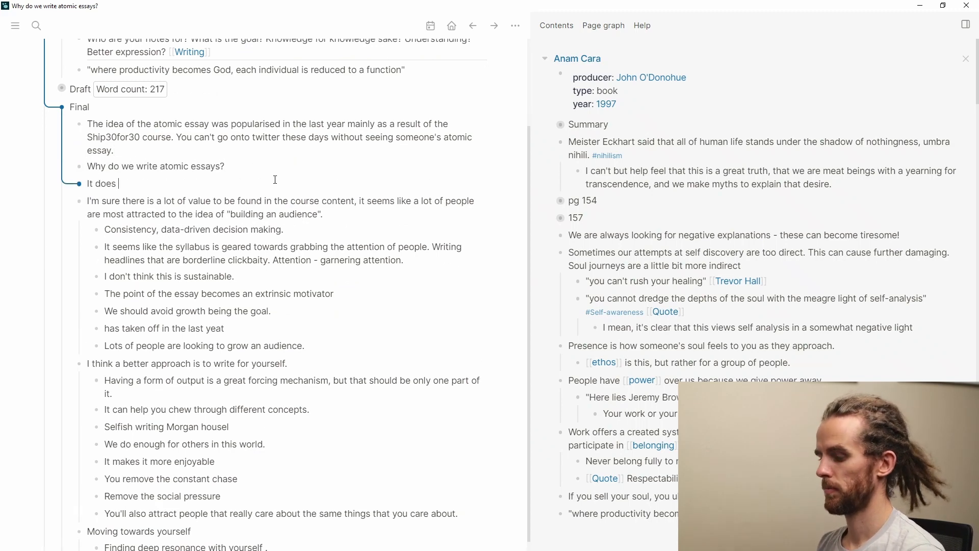
{"action": "type", "text": "seem like a step-up from the thought a minute space of twitter"}
Step: Replace "it seems like" with "The feeling I get is that" in Final's course content bullet
{"action": "scroll", "coordinate": [377, 178], "scroll_direction": "down", "scroll_amount": 1}
{"action": "left_click", "coordinate": [361, 177]}
{"action": "type", "text": "The feeling I get is that"}
{"action": "key", "text": "ctrl+Delete"}
{"action": "key", "text": "ctrl+Delete"}
{"action": "key", "text": "ctrl+Delete"}
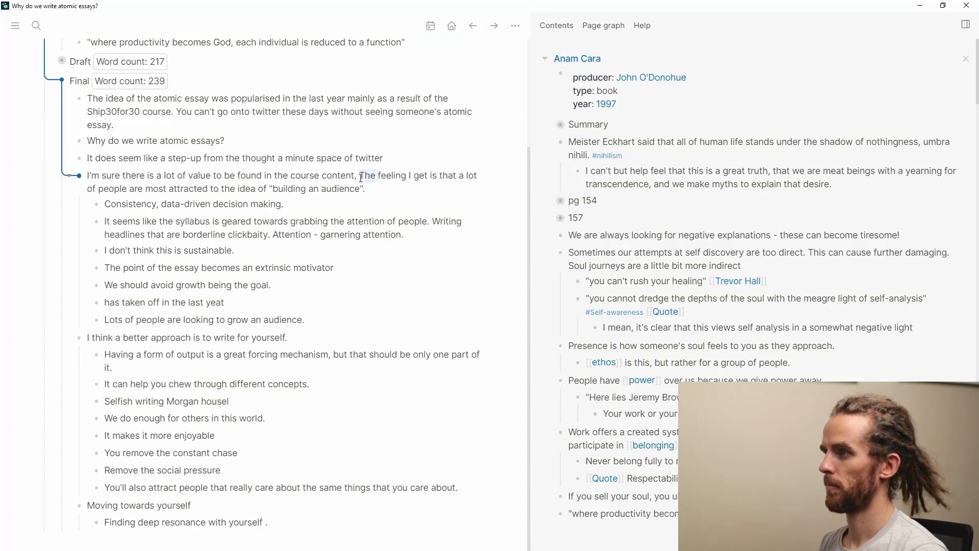
Step: Move "The feeling I get is that a lot of people…" from the course content bullet into its own bullet below "Why do we write atomic essays?"
{"action": "left_click", "coordinate": [361, 178]}
{"action": "key", "text": "ctrl+shift+End"}
{"action": "key", "text": "ctrl+x"}
{"action": "key", "text": "Up"}
{"action": "key", "text": "Up"}
{"action": "key", "text": "Return"}
{"action": "key", "text": "ctrl+v"}
Step: Below the "The feeling I get" bullet, add the bullet "In an age of attention land-grabbing we all want to get involved."
{"action": "key", "text": "Return"}
{"action": "type", "text": "It's"}
{"action": "key", "text": "BackSpace"}
{"action": "key", "text": "BackSpace"}
{"action": "key", "text": "BackSpace"}
{"action": "key", "text": "BackSpace"}
{"action": "type", "text": "n an age of attention land-grabbing we all want to get involved."}
Step: Move the text from "Writing headlines that are borderline" onward out of the syllabus bullet into a child bullet under "In an age of attention land-grabbing"
{"action": "left_click", "coordinate": [425, 244]}
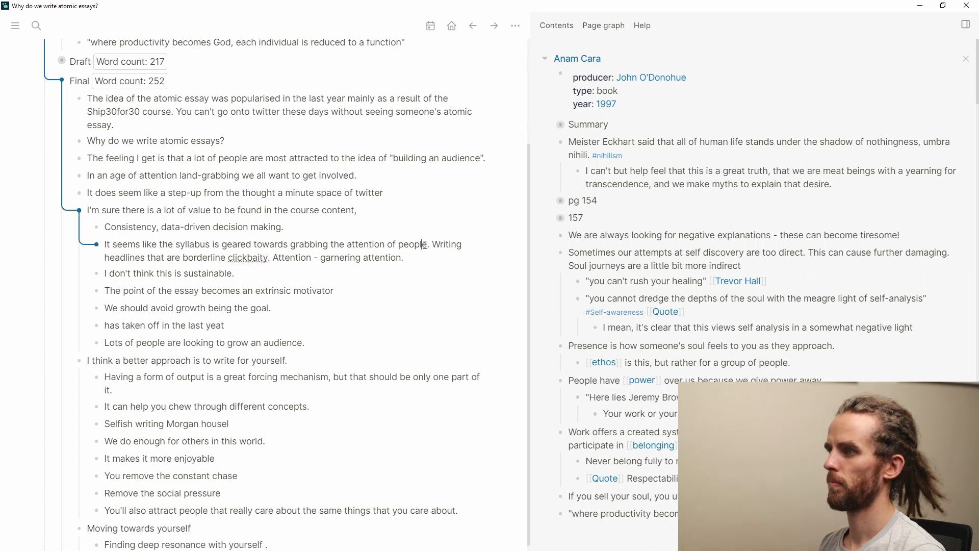
{"action": "key", "text": "Right"}
{"action": "key", "text": "Right"}
{"action": "key", "text": "ctrl+shift+End"}
{"action": "key", "text": "ctrl+x"}
{"action": "left_click", "coordinate": [402, 175]}
{"action": "key", "text": "Return"}
{"action": "key", "text": "ctrl+v"}
{"action": "key", "text": "Tab"}
Step: Move the "It seems like the syllabus is geared" bullet up beneath "In an age of attention land-grabbing", above "Writing headlines"
{"action": "left_click", "coordinate": [235, 261]}
{"action": "key", "text": "alt+shift+Up"}
{"action": "key", "text": "alt+shift+Up"}
{"action": "key", "text": "alt+shift+Up"}
{"action": "key", "text": "alt+shift+Up"}
Step: Delete Final's bullet beginning "has taken off in the last"
{"action": "key", "text": "Down"}
{"action": "key", "text": "Down"}
{"action": "key", "text": "Down"}
{"action": "key", "text": "Down"}
{"action": "key", "text": "Down"}
{"action": "key", "text": "Down"}
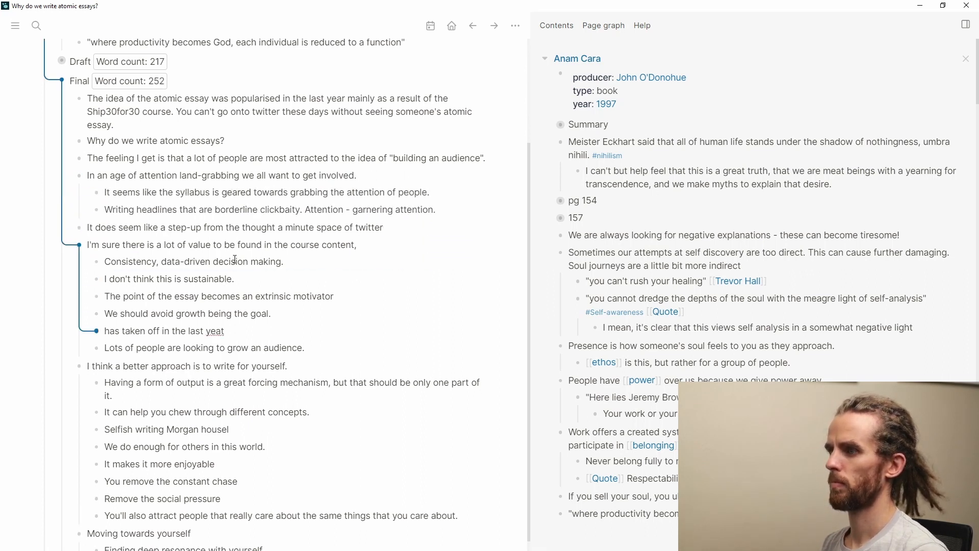
{"action": "key", "text": "shift+Home"}
{"action": "key", "text": "Delete"}
{"action": "key", "text": "Delete"}
Step: Move "We should avoid growth being the goal." above "I don't think this is sustainable." and outdent it one level
{"action": "key", "text": "Down"}
{"action": "key", "text": "alt+shift+Up"}
{"action": "key", "text": "alt+shift+Up"}
{"action": "key", "text": "shift+Tab"}
Step: Delete Final's bullet "Lots of people are looking to grow an audience."
{"action": "key", "text": "Down"}
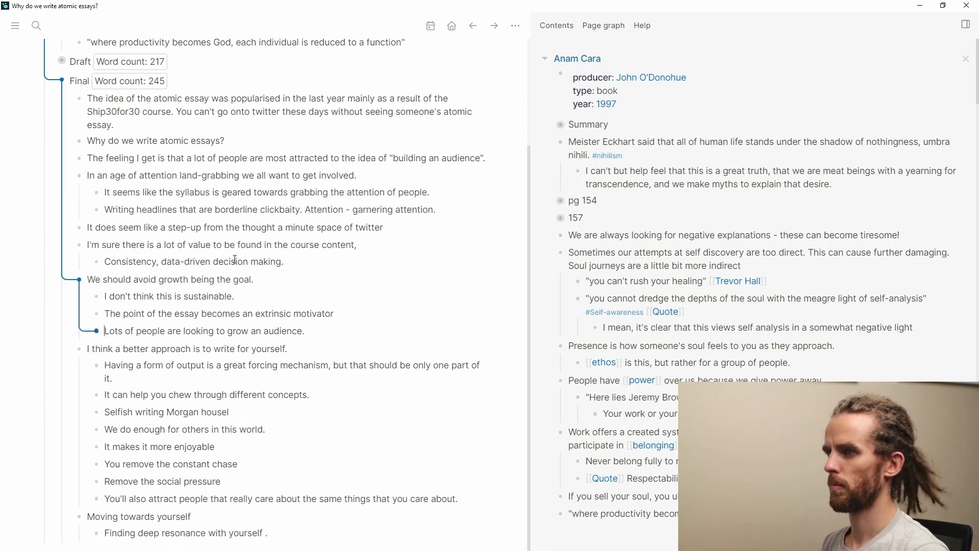
{"action": "key", "text": "shift+End"}
{"action": "key", "text": "BackSpace"}
{"action": "key", "text": "BackSpace"}
{"action": "key", "text": "Down"}
Step: Reword Final's question bullet to "What is the motivation behind writing atomic essays?"
{"action": "left_click", "coordinate": [234, 150]}
{"action": "scroll", "coordinate": [235, 151], "scroll_direction": "up", "scroll_amount": 1}
{"action": "left_click_drag", "start_coordinate": [109, 203], "coordinate": [237, 203]}
{"action": "type", "text": "at is the motivation behind w"}
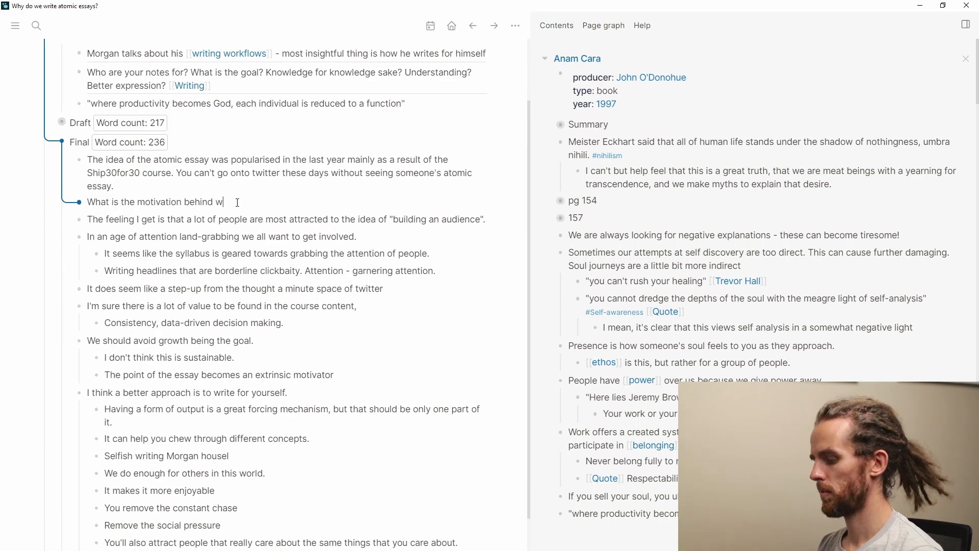
{"action": "type", "text": "riting atomic essays?"}
Step: Above the question bullet, add a bullet reading It appears a key motivator is "building an audience"
{"action": "key", "text": "Home"}
{"action": "type", "text": "A key motivator seem"}
{"action": "key", "text": "BackSpace"}
{"action": "key", "text": "BackSpace"}
{"action": "key", "text": "BackSpace"}
{"action": "key", "text": "BackSpace"}
{"action": "key", "text": "Home"}
{"action": "key", "text": "Delete"}
{"action": "type", "text": "It appears a key motivator is"}
{"action": "key", "text": "Return"}
{"action": "left_click_drag", "start_coordinate": [485, 212], "coordinate": [390, 212]}
{"action": "left_click", "coordinate": [206, 177]}
{"action": "key", "text": "ctrl+v"}
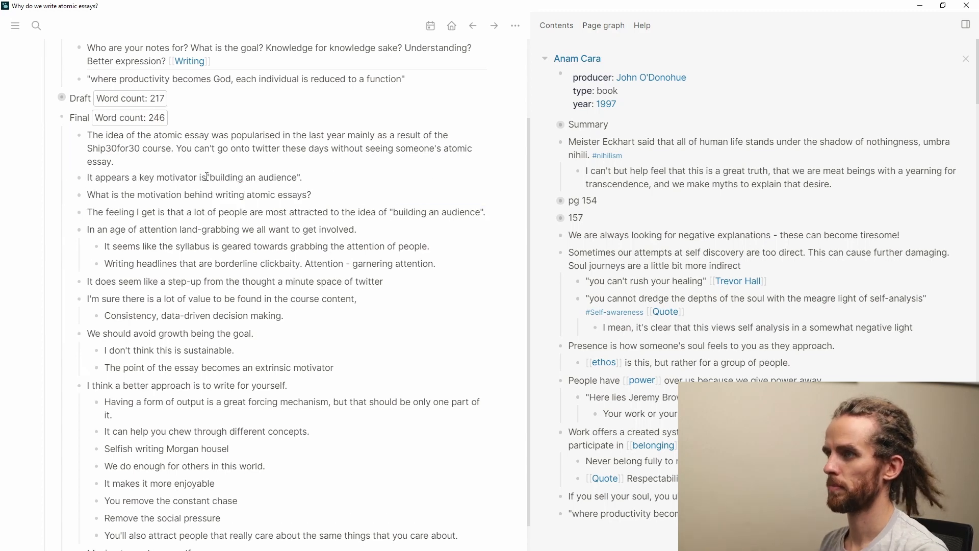
Step: Delete the "What is the motivation behind writing atomic essays?" bullet from Final
{"action": "left_click", "coordinate": [206, 176]}
{"action": "left_click_drag", "start_coordinate": [311, 195], "coordinate": [87, 195]}
{"action": "key", "text": "BackSpace"}
{"action": "key", "text": "BackSpace"}
{"action": "left_click", "coordinate": [198, 178]}
{"action": "type", "text": "behind this"}
{"action": "key", "text": "BackSpace"}
{"action": "key", "text": "BackSpace"}
{"action": "key", "text": "BackSpace"}
{"action": "key", "text": "BackSpace"}
{"action": "key", "text": "BackSpace"}
{"action": "key", "text": "BackSpace"}
{"action": "key", "text": "BackSpace"}
{"action": "key", "text": "BackSpace"}
{"action": "key", "text": "BackSpace"}
{"action": "key", "text": "BackSpace"}
{"action": "key", "text": "BackSpace"}
{"action": "key", "text": "BackSpace"}
Step: Below the key motivator bullet, add "Audience building is not a bad thing in and of itself, but it can be a slippery slope."
{"action": "left_click", "coordinate": [317, 183]}
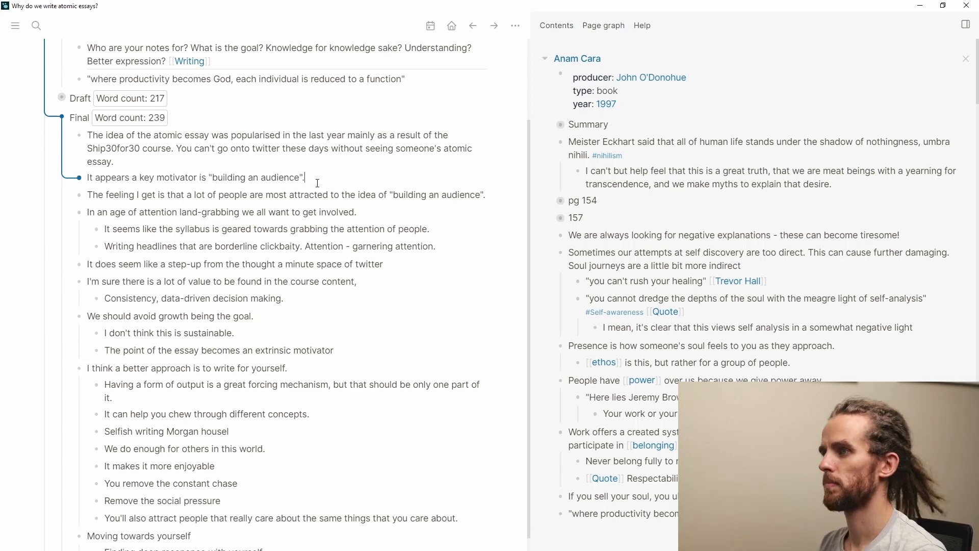
{"action": "key", "text": "Return"}
{"action": "scroll", "coordinate": [199, 143], "scroll_direction": "down", "scroll_amount": 1}
{"action": "type", "text": "Whilst there is no moral"}
{"action": "key", "text": "ctrl+BackSpace"}
{"action": "key", "text": "ctrl+BackSpace"}
{"action": "key", "text": "ctrl+BackSpace"}
{"action": "key", "text": "ctrl+BackSpace"}
{"action": "key", "text": "ctrl+BackSpace"}
{"action": "type", "text": "Audience building is not a bad thing in and of itself, but it's a"}
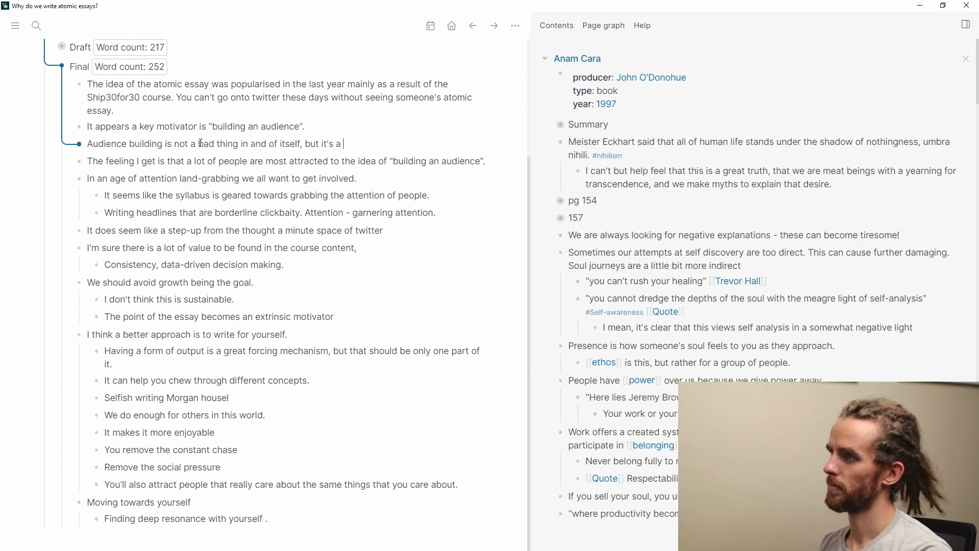
{"action": "type", "text": "slippery slope. In an"}
Step: Continue it with "In a world where attention has become commodotized, it is easy to fall into the trap of becoming an attention land-grabber"
{"action": "key", "text": "BackSpace"}
{"action": "key", "text": "BackSpace"}
{"action": "type", "text": "world where attention has "}
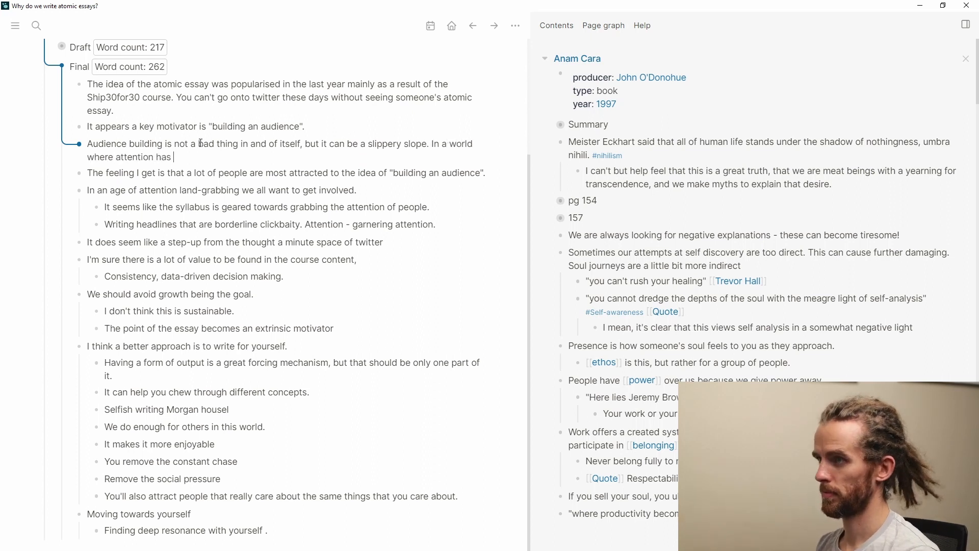
{"action": "type", "text": "become commodotized, it is easy to fall into the trap of becoming an attention land-grabber"}
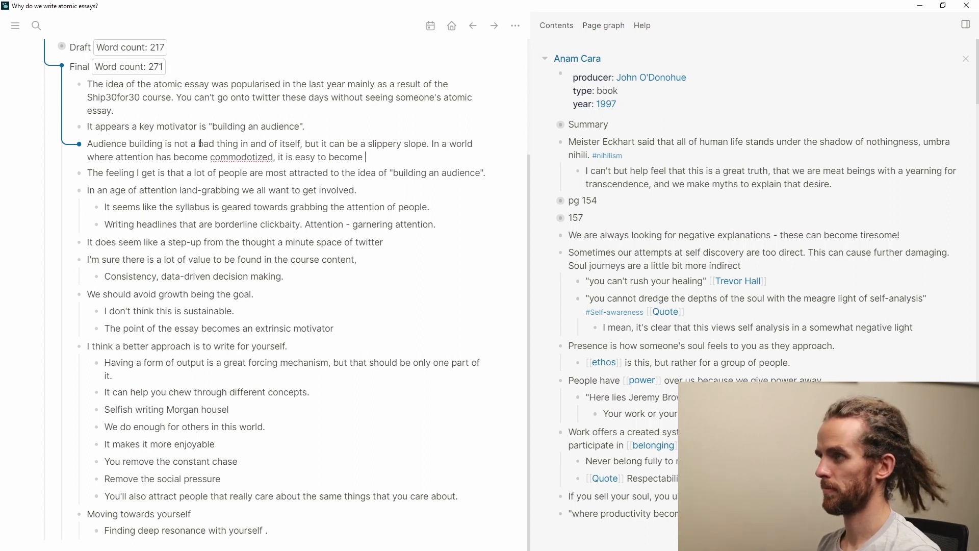
Step: Outdent the syllabus bullet and delete the "The feeling I get" and "In an age of attention land-grabbing" bullets above it
{"action": "left_click_drag", "start_coordinate": [245, 204], "coordinate": [276, 220]}
{"action": "left_click", "coordinate": [277, 220]}
{"action": "key", "text": "shift+Tab"}
{"action": "left_click_drag", "start_coordinate": [346, 188], "coordinate": [288, 199]}
{"action": "key", "text": "BackSpace"}
Step: Reword the start of the syllabus bullet to "Some syllabus is geared towards"
{"action": "left_click", "coordinate": [280, 184]}
{"action": "key", "text": "ctrl+Left"}
{"action": "key", "text": "ctrl+Left"}
{"action": "key", "text": "ctrl+Left"}
{"action": "key", "text": "ctrl+Left"}
{"action": "key", "text": "ctrl+Left"}
{"action": "key", "text": "ctrl+BackSpace"}
{"action": "key", "text": "ctrl+BackSpace"}
{"action": "key", "text": "ctrl+BackSpace"}
{"action": "key", "text": "ctrl+BackSpace"}
{"action": "type", "text": "Some of the"}
{"action": "key", "text": "ctrl+BackSpace"}
{"action": "key", "text": "ctrl+BackSpace"}
Step: Move the "It does seem like a step-up" bullet above the syllabus bullet and reword its start to "Whislt it is definitely a step-up"
{"action": "left_click", "coordinate": [263, 215]}
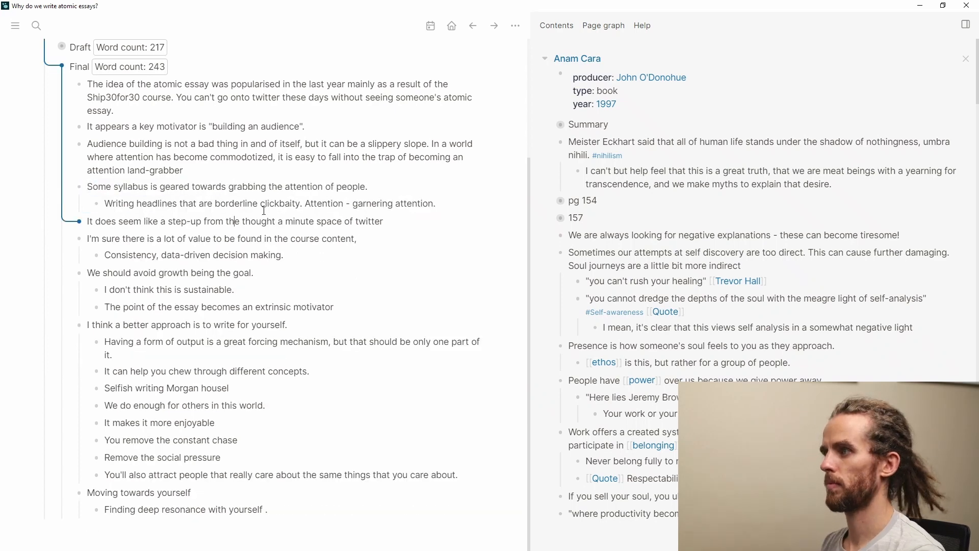
{"action": "key", "text": "alt+shift+Up"}
{"action": "key", "text": "Home"}
{"action": "key", "text": "ctrl+Delete"}
{"action": "type", "text": "Whislt it is definitely a"}
{"action": "key", "text": "ctrl+Delete"}
{"action": "key", "text": "ctrl+Delete"}
{"action": "key", "text": "ctrl+Delete"}
{"action": "key", "text": "ctrl+Delete"}
{"action": "key", "text": "BackSpace"}
Step: Reword the step-up bullet's ending to "thought-a-minute" overflow of Twitter, the syllabus has elements of "clickbaity" techniques to grab attention
{"action": "left_click", "coordinate": [291, 187]}
{"action": "type", "text": "-\"\""}
{"action": "double_click", "coordinate": [353, 187]}
{"action": "type", "text": "overflow of Twitter"}
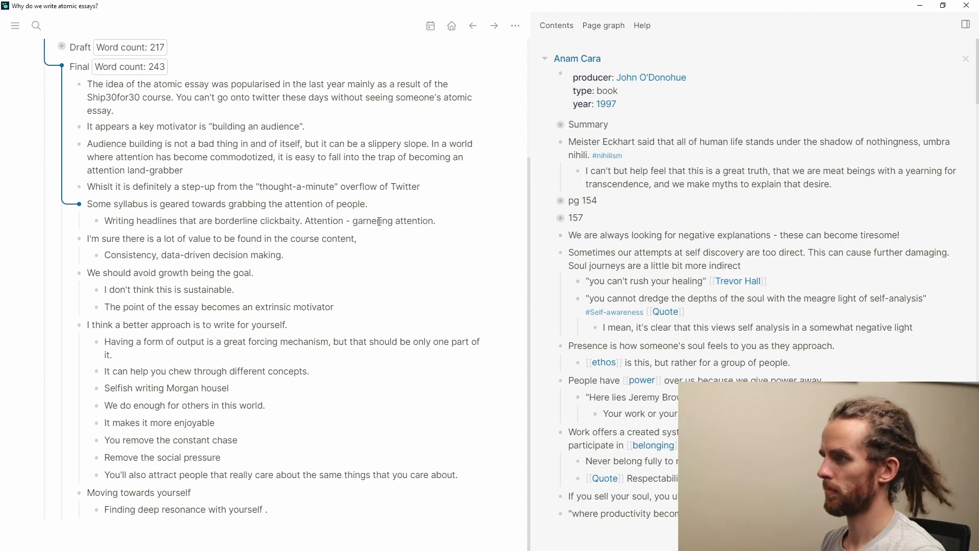
{"action": "type", "text": ", the syllabus has elements of \"clickbaity\" techniques to grab attention."}
Step: Delete the "Some syllabus is geared" bullet and its "Writing headlines" child from Final
{"action": "key", "text": "Return"}
{"action": "key", "text": "Down"}
{"action": "key", "text": "Down"}
{"action": "key", "text": "shift+Up"}
{"action": "key", "text": "shift+Up"}
{"action": "key", "text": "BackSpace"}
{"action": "key", "text": "BackSpace"}
Step: Reword Final's course value bullet to "There's definitely some lot of value to be found too"
{"action": "key", "text": "Down"}
{"action": "key", "text": "ctrl+shift+Left"}
{"action": "key", "text": "ctrl+shift+Left"}
{"action": "key", "text": "ctrl+shift+Left"}
{"action": "key", "text": "ctrl+shift+Left"}
{"action": "type", "text": "too"}
{"action": "key", "text": "Home"}
{"action": "type", "text": "There's definitely some"}
{"action": "key", "text": "ctrl+Delete"}
{"action": "key", "text": "ctrl+Delete"}
{"action": "key", "text": "ctrl+Delete"}
{"action": "key", "text": "ctrl+Delete"}
{"action": "key", "text": "ctrl+Delete"}
Step: Merge the "Consistency, data-driven decision making." child into the value bullet after a comma, and insert "accountabiltiy" following "Consistency"
{"action": "key", "text": "Down"}
{"action": "key", "text": "Home"}
{"action": "key", "text": "BackSpace"}
{"action": "type", "text": ","}
{"action": "key", "text": "ctrl+Right"}
{"action": "type", "text": ", accountabiltiy"}
Step: Move the extrinsic motivator bullet above "We should avoid growth being the goal." and precede it with "In practice I prefer to have an internal locus of control."
{"action": "left_click", "coordinate": [284, 308]}
{"action": "key", "text": "alt+shift+Up"}
{"action": "key", "text": "alt+shift+Up"}
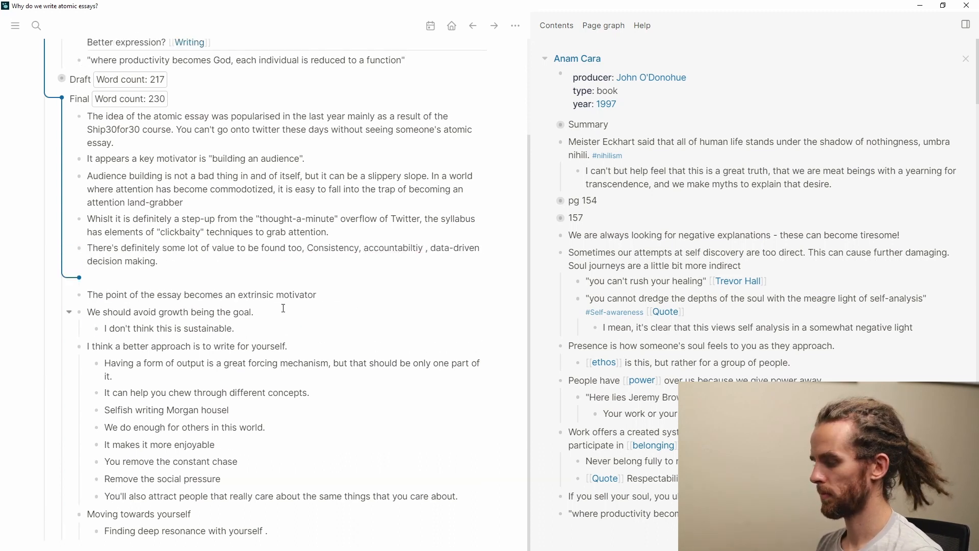
{"action": "type", "text": "In practice I prefer to have an internal locus of control."}
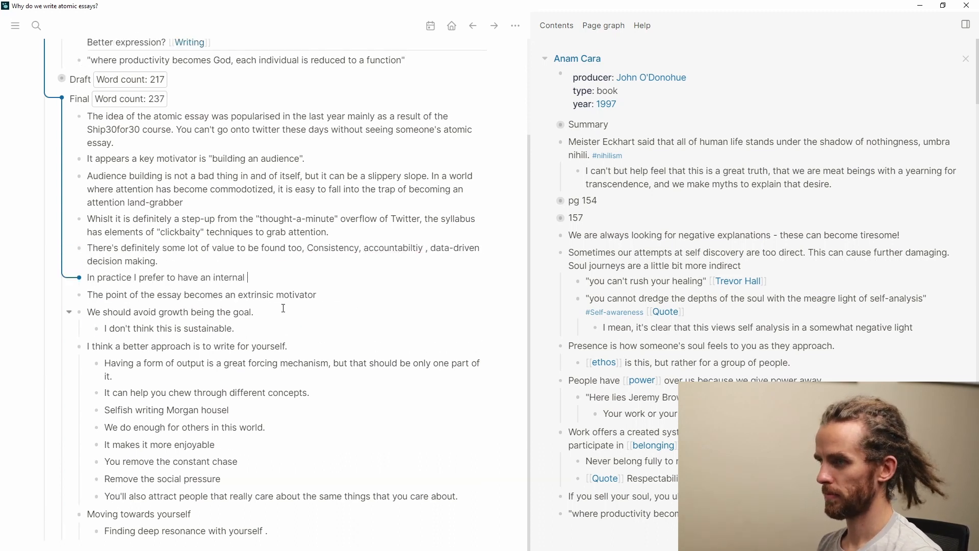
Step: Move the "We should avoid growth being the goal." bullet above the extrinsic motivator bullet and reword it to "If audience growth is the goal,"
{"action": "key", "text": "Return"}
{"action": "key", "text": "Down"}
{"action": "key", "text": "Down"}
{"action": "key", "text": "alt+shift+Up"}
{"action": "key", "text": "alt+shift+Up"}
{"action": "key", "text": "ctrl+Delete"}
{"action": "key", "text": "ctrl+Delete"}
{"action": "key", "text": "ctrl+Delete"}
{"action": "type", "text": "If"}
{"action": "key", "text": "ctrl+Right"}
{"action": "key", "text": "ctrl+Delete"}
{"action": "type", "text": "is"}
{"action": "key", "text": "ctrl+Left"}
{"action": "key", "text": "ctrl+Left"}
{"action": "type", "text": "audience"}
{"action": "key", "text": "End"}
{"action": "key", "text": "BackSpace"}
{"action": "type", "text": ","}
Step: Fold the extrinsic motivator bullet into the audience growth bullet: "the essay becomes an extrinsic motivator. Much like posting on Instagram or facebook to get the likes."
{"action": "key", "text": "Down"}
{"action": "key", "text": "Down"}
{"action": "key", "text": "Down"}
{"action": "key", "text": "alt+shift+Up"}
{"action": "key", "text": "Home"}
{"action": "key", "text": "ctrl+Delete"}
{"action": "key", "text": "ctrl+Delete"}
{"action": "key", "text": "ctrl+Delete"}
{"action": "key", "text": "ctrl+Delete"}
{"action": "key", "text": "ctrl+Delete"}
{"action": "key", "text": "Tab"}
{"action": "key", "text": "alt+shift+Up"}
{"action": "key", "text": "BackSpace"}
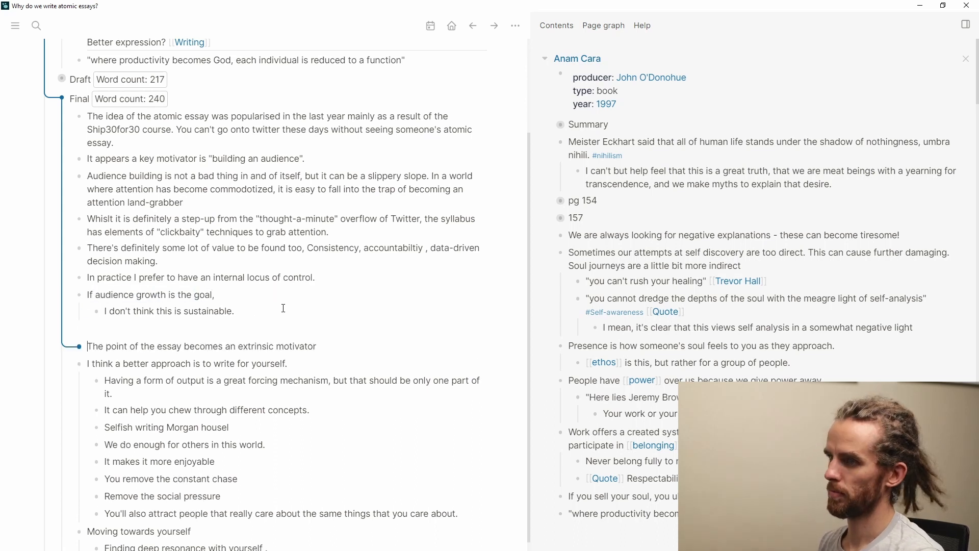
{"action": "type", "text": "the essay becomes an extrinsic motivator. Much like posting on Instagram or facebook to get the likes. I think"}
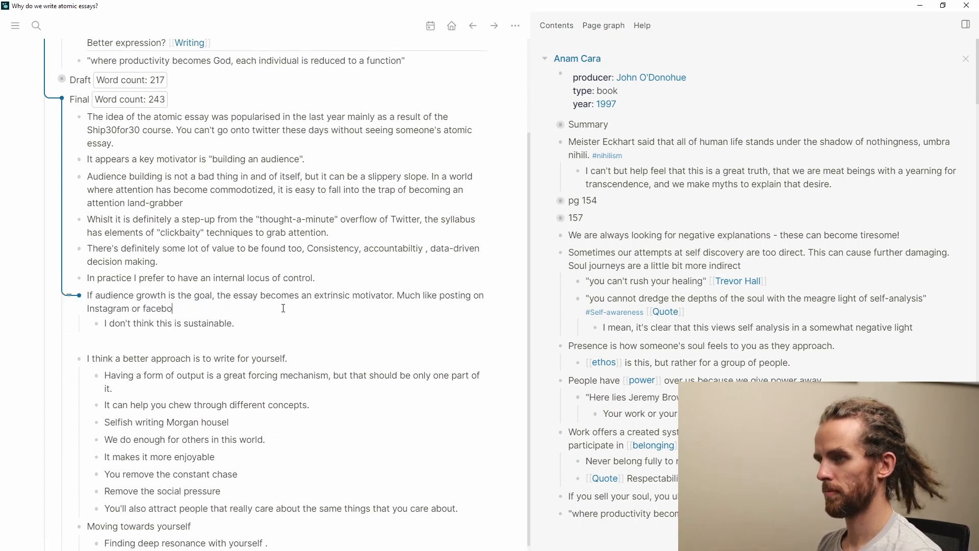
Step: Finish the bullet with "I think this is doing ourselves a disservice, and is unsustainable.", absorbing the "I don't think this is sustainable." child
{"action": "key", "text": "BackSpace"}
{"action": "type", "text": "urselves a disservice, and is un"}
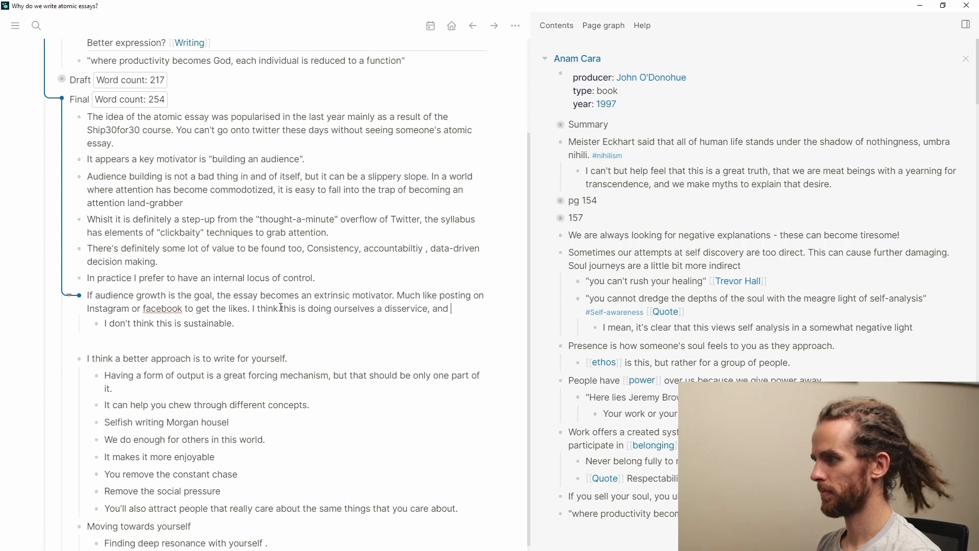
{"action": "key", "text": "Down"}
{"action": "key", "text": "Home"}
{"action": "key", "text": "ctrl+Delete"}
{"action": "key", "text": "ctrl+Delete"}
{"action": "key", "text": "ctrl+Delete"}
{"action": "key", "text": "ctrl+Delete"}
{"action": "key", "text": "ctrl+Delete"}
{"action": "key", "text": "BackSpace"}
{"action": "key", "text": "End"}
{"action": "key", "text": "Delete"}
Step: Shorten the "I think a better approach" bullet to "A better approach is to write for yourself."
{"action": "left_click", "coordinate": [133, 338]}
{"action": "key", "text": "Home"}
{"action": "key", "text": "ctrl+Delete"}
{"action": "key", "text": "ctrl+Delete"}
{"action": "key", "text": "Delete"}
{"action": "type", "text": "A"}
Step: Move the "We do enough for others in this world." child to the end of the better approach list
{"action": "key", "text": "Down"}
{"action": "key", "text": "ctrl+Right"}
{"action": "key", "text": "ctrl+Right"}
{"action": "key", "text": "ctrl+Right"}
{"action": "key", "text": "ctrl+Right"}
{"action": "key", "text": "ctrl+Right"}
{"action": "key", "text": "ctrl+Right"}
{"action": "key", "text": "ctrl+Right"}
{"action": "key", "text": "Down"}
{"action": "key", "text": "Down"}
{"action": "key", "text": "Down"}
{"action": "key", "text": "Down"}
{"action": "key", "text": "alt+shift+Down"}
{"action": "key", "text": "alt+shift+Down"}
{"action": "key", "text": "alt+shift+Down"}
{"action": "key", "text": "alt+shift+Down"}
Step: Reword the output child to "Use the atomic essay format as forcing mechanism, as having an output really gets the brain juices flowing."
{"action": "key", "text": "Up"}
{"action": "key", "text": "Up"}
{"action": "key", "text": "Up"}
{"action": "key", "text": "Up"}
{"action": "key", "text": "Up"}
{"action": "key", "text": "Up"}
{"action": "key", "text": "Up"}
{"action": "key", "text": "Up"}
{"action": "key", "text": "Up"}
{"action": "key", "text": "Up"}
{"action": "left_click", "coordinate": [189, 356]}
{"action": "key", "text": "Home"}
{"action": "type", "text": "Use the atomic essay format as"}
{"action": "key", "text": "ctrl+Delete"}
{"action": "key", "text": "ctrl+Delete"}
{"action": "key", "text": "ctrl+Delete"}
{"action": "key", "text": "ctrl+Delete"}
{"action": "key", "text": "ctrl+Delete"}
{"action": "key", "text": "ctrl+Delete"}
{"action": "key", "text": "ctrl+Delete"}
{"action": "key", "text": "ctrl+Delete"}
{"action": "key", "text": "ctrl+Right"}
{"action": "key", "text": "ctrl+Right"}
{"action": "key", "text": "Right"}
{"action": "type", "text": "as having an output  really gets the brain juices flowing,"}
{"action": "key", "text": "shift+End"}
{"action": "key", "text": "shift+Left"}
{"action": "key", "text": "Delete"}
Step: Merge the constant chase and social pressure children into "You remove the constant chase and "social pressure". Detach yourself from the gamified attention responses"
{"action": "left_click", "coordinate": [230, 403]}
{"action": "key", "text": "Down"}
{"action": "key", "text": "Down"}
{"action": "key", "text": "Down"}
{"action": "key", "text": "ctrl+BackSpace"}
{"action": "key", "text": "ctrl+BackSpace"}
{"action": "key", "text": "ctrl+BackSpace"}
{"action": "key", "text": "ctrl+BackSpace"}
{"action": "key", "text": "BackSpace"}
{"action": "type", "text": "and social pressure"}
{"action": "key", "text": "ctrl+Left"}
{"action": "key", "text": "ctrl+Left"}
{"action": "type", "text": "\""}
{"action": "key", "text": "End"}
{"action": "type", "text": "\". Detach yourself"}
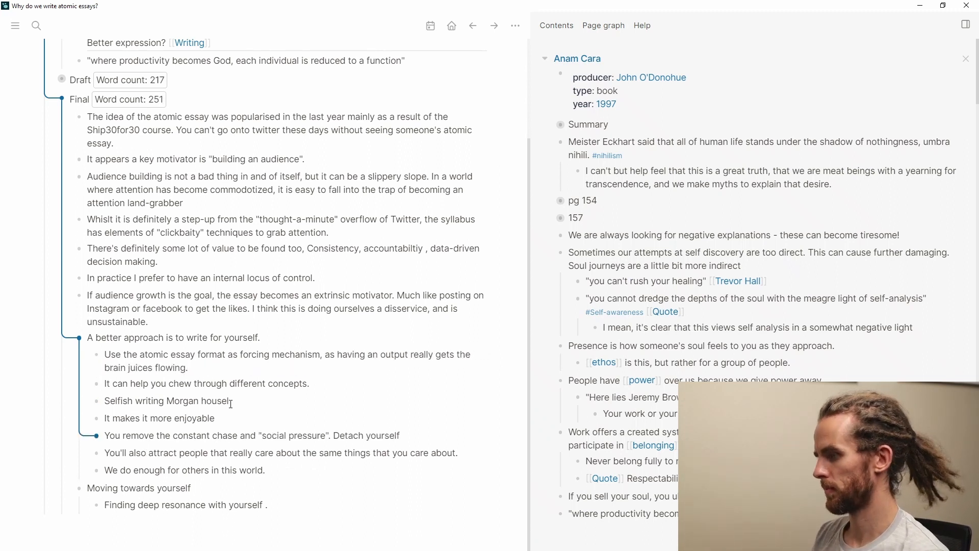
{"action": "key", "text": "BackSpace"}
{"action": "type", "text": "he gamified attention responses"}
Step: Promote the "We do enough for others" bullet and add "do more things for yourself, and find resonance with what you really care about, rather than getting the attention of other."
{"action": "left_click", "coordinate": [227, 465]}
{"action": "left_click", "coordinate": [302, 478]}
{"action": "key", "text": "Right"}
{"action": "key", "text": "BackSpace"}
{"action": "key", "text": "BackSpace"}
{"action": "type", "text": "do more things for yourself."}
{"action": "key", "text": "BackSpace"}
{"action": "type", "text": ", and find resonance with what you really care about, rather than "}
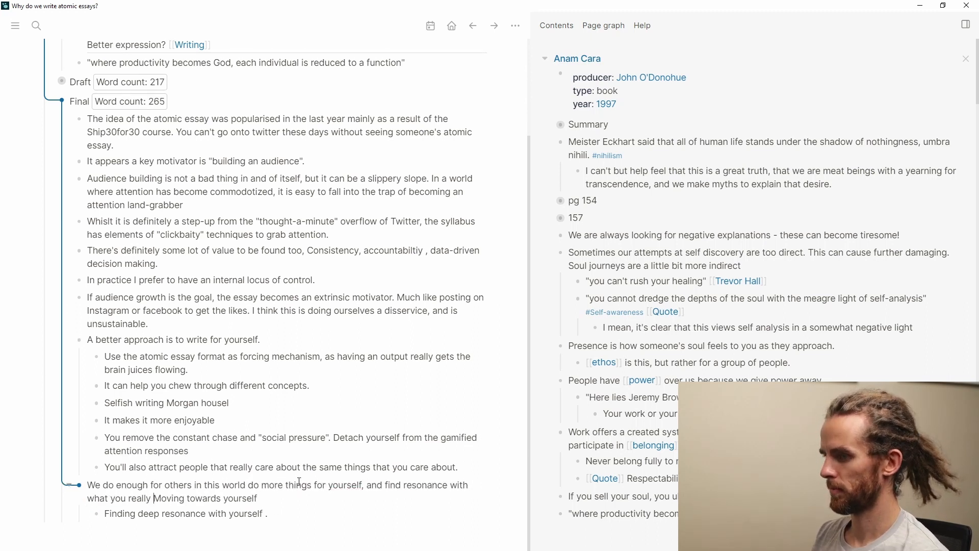
{"action": "type", "text": "getting the attention of other."}
{"action": "key", "text": "shift+End"}
Step: Delete the "Finding deep resonance with yourself" child and the leftover "Moving towards yourself" text from the closing bullet
{"action": "key", "text": "Down"}
{"action": "key", "text": "ctrl+BackSpace"}
{"action": "key", "text": "ctrl+BackSpace"}
{"action": "key", "text": "ctrl+BackSpace"}
{"action": "key", "text": "ctrl+BackSpace"}
{"action": "key", "text": "ctrl+BackSpace"}
{"action": "key", "text": "ctrl+BackSpace"}
{"action": "key", "text": "BackSpace"}
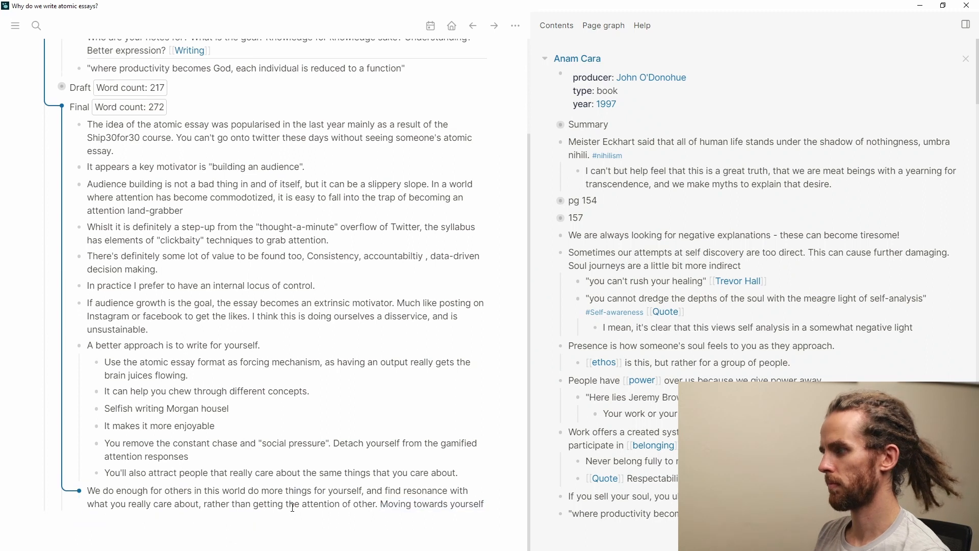
{"action": "key", "text": "ctrl+BackSpace"}
{"action": "key", "text": "ctrl+BackSpace"}
{"action": "key", "text": "ctrl+BackSpace"}
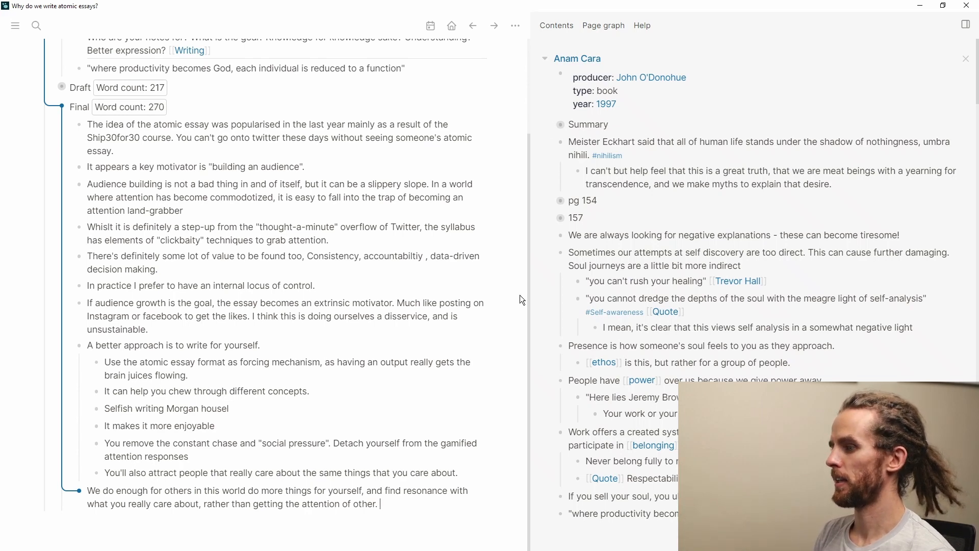
Step: Hide the right sidebar, focus the view on the Final block alone, and place the cursor in its first bullet
{"action": "key", "text": "Escape"}
{"action": "key", "text": "t"}
{"action": "key", "text": "r"}
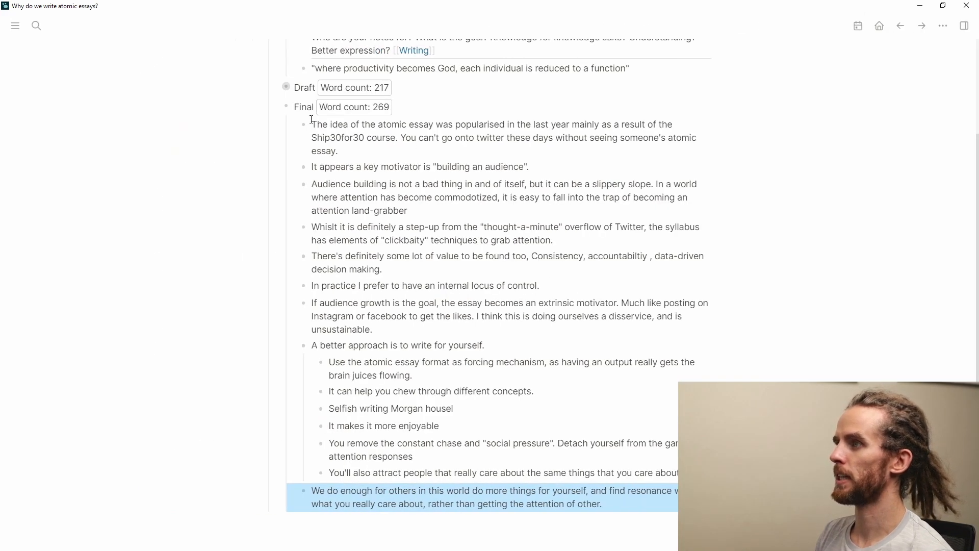
{"action": "left_click", "coordinate": [286, 107]}
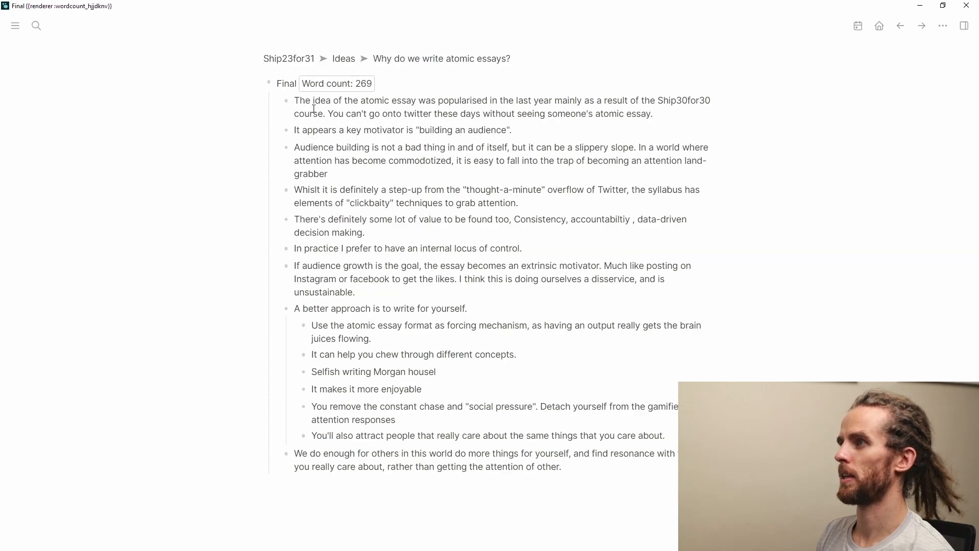
{"action": "left_click", "coordinate": [424, 148]}
{"action": "left_click", "coordinate": [397, 102]}
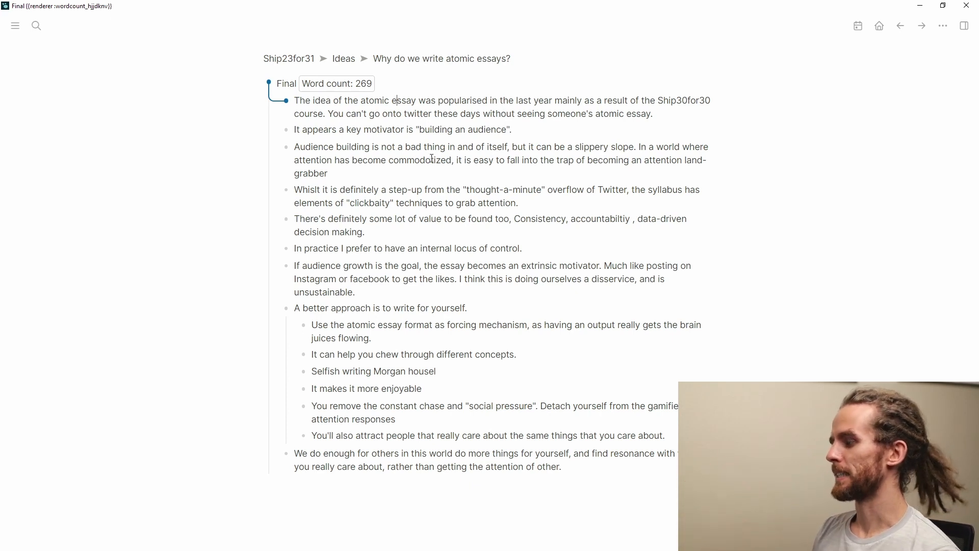
Step: Reword the first bullet so the atomic essay "found popularity as a result of the Ship30for30 course", dropping the last-year wording
{"action": "type", "text": "found popularity"}
{"action": "key", "text": "ctrl+Delete"}
{"action": "key", "text": "ctrl+Delete"}
{"action": "key", "text": "ctrl+Delete"}
{"action": "key", "text": "ctrl+Delete"}
{"action": "key", "text": "ctrl+Delete"}
{"action": "key", "text": "ctrl+Delete"}
{"action": "key", "text": "Down"}
{"action": "key", "text": "Down"}
Step: Insert "for many participants" after "a key motivator" in the "building an audience" bullet
{"action": "left_click", "coordinate": [404, 130]}
{"action": "type", "text": "for many participants"}
{"action": "left_click", "coordinate": [427, 237]}
Step: In the audience building bullet, shorten the phrase to "not a bad thing in itself" and correct the spelling to "commoditized"
{"action": "left_click", "coordinate": [434, 147]}
{"action": "key", "text": "ctrl+Right"}
{"action": "key", "text": "ctrl+Right"}
{"action": "key", "text": "ctrl+Delete"}
{"action": "key", "text": "ctrl+Delete"}
{"action": "key", "text": "ctrl+Right"}
{"action": "key", "text": "ctrl+Right"}
{"action": "key", "text": "ctrl+Right"}
{"action": "key", "text": "ctrl+Right"}
{"action": "key", "text": "ctrl+Right"}
{"action": "right_click", "coordinate": [426, 161]}
{"action": "left_click", "coordinate": [431, 173]}
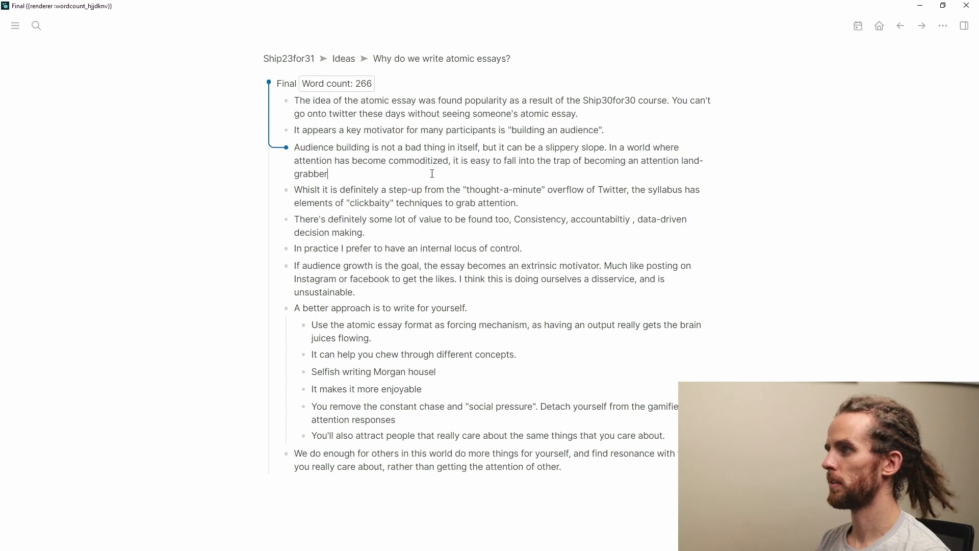
Step: Move the bullet about consistency and accountability above the "thought-a-minute" bullet
{"action": "key", "text": "Down"}
{"action": "key", "text": "Down"}
{"action": "key", "text": "Down"}
{"action": "key", "text": "alt+shift+Up"}
Step: Reword the moved bullet's opening to "There's definitely a lot of value in the syllabus: consistency"
{"action": "key", "text": "ctrl+Right"}
{"action": "key", "text": "ctrl+Right"}
{"action": "key", "text": "ctrl+Delete"}
{"action": "key", "text": "ctrl+Delete"}
{"action": "key", "text": "ctrl+BackSpace"}
{"action": "type", "text": "a lot of value in the syllabus:"}
{"action": "key", "text": "ctrl+Delete"}
{"action": "key", "text": "ctrl+Delete"}
{"action": "key", "text": "ctrl+Delete"}
{"action": "key", "text": "ctrl+Delete"}
{"action": "key", "text": "ctrl+Delete"}
{"action": "key", "text": "ctrl+Delete"}
{"action": "key", "text": "Delete"}
{"action": "type", "text": "c"}
Step: Correct "accountability" in that bullet and replace the data-driven decision making ending with "and a host of writing advice and techniques."
{"action": "left_click", "coordinate": [612, 190]}
{"action": "key", "text": "BackSpace"}
{"action": "key", "text": "BackSpace"}
{"action": "key", "text": "BackSpace"}
{"action": "key", "text": "BackSpace"}
{"action": "key", "text": "BackSpace"}
{"action": "key", "text": "BackSpace"}
{"action": "type", "text": "ity, even the d"}
{"action": "key", "text": "BackSpace"}
{"action": "key", "text": "Down"}
{"action": "key", "text": "Left"}
{"action": "type", "text": "approach"}
{"action": "key", "text": "ctrl+BackSpace"}
{"action": "key", "text": "ctrl+BackSpace"}
{"action": "key", "text": "ctrl+BackSpace"}
{"action": "key", "text": "ctrl+BackSpace"}
{"action": "key", "text": "ctrl+BackSpace"}
{"action": "key", "text": "ctrl+BackSpace"}
{"action": "key", "text": "ctrl+BackSpace"}
{"action": "type", "text": "and concise writing"}
{"action": "key", "text": "ctrl+BackSpace"}
{"action": "key", "text": "ctrl+BackSpace"}
{"action": "type", "text": "a host of writing advice and tech"}
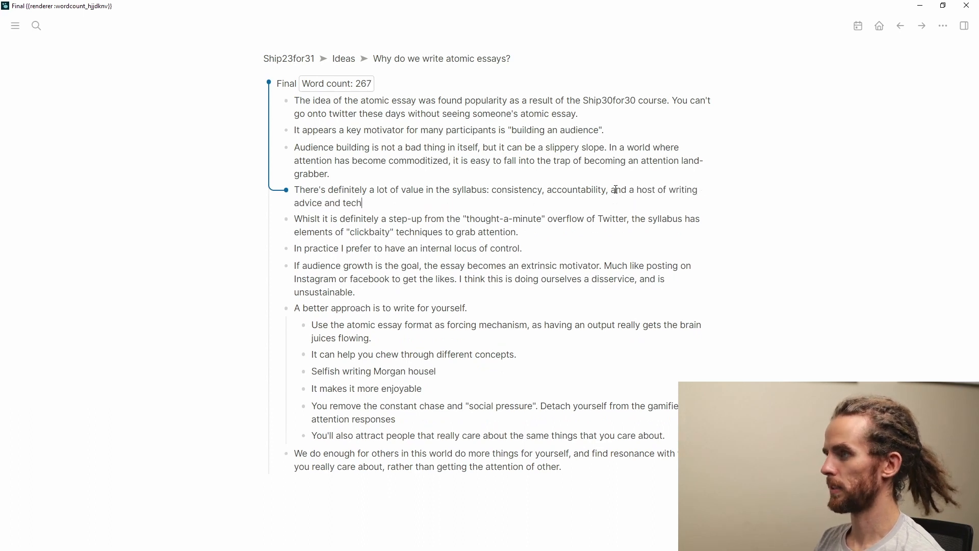
Step: Replace the syllabus bullet's opening with "From the outside, the syllabus looks"
{"action": "key", "text": "Up"}
{"action": "key", "text": "Home"}
{"action": "type", "text": "From the outside,"}
{"action": "key", "text": "ctrl+Delete"}
{"action": "key", "text": "ctrl+Delete"}
{"action": "key", "text": "ctrl+Delete"}
{"action": "key", "text": "ctrl+Delete"}
{"action": "key", "text": "ctrl+Delete"}
{"action": "key", "text": "ctrl+Delete"}
{"action": "key", "text": "ctrl+Delete"}
{"action": "key", "text": "ctrl+Right"}
{"action": "key", "text": "ctrl+Right"}
{"action": "type", "text": "looks"}
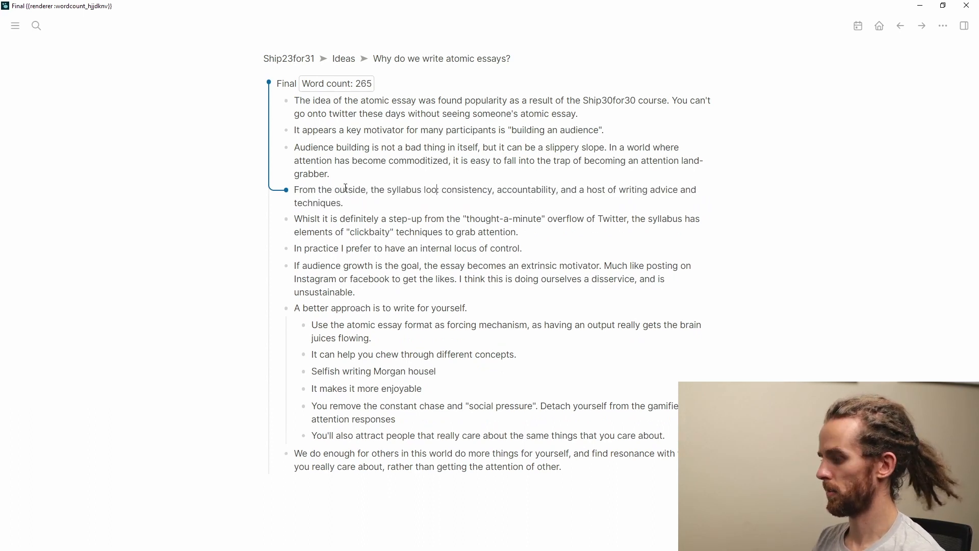
Step: Replace "looks" in the syllabus bullet with "is obviously valuable, beyond just"
{"action": "key", "text": "BackSpace"}
{"action": "key", "text": "BackSpace"}
{"action": "key", "text": "BackSpace"}
{"action": "key", "text": "BackSpace"}
{"action": "key", "text": "BackSpace"}
{"action": "key", "text": "BackSpace"}
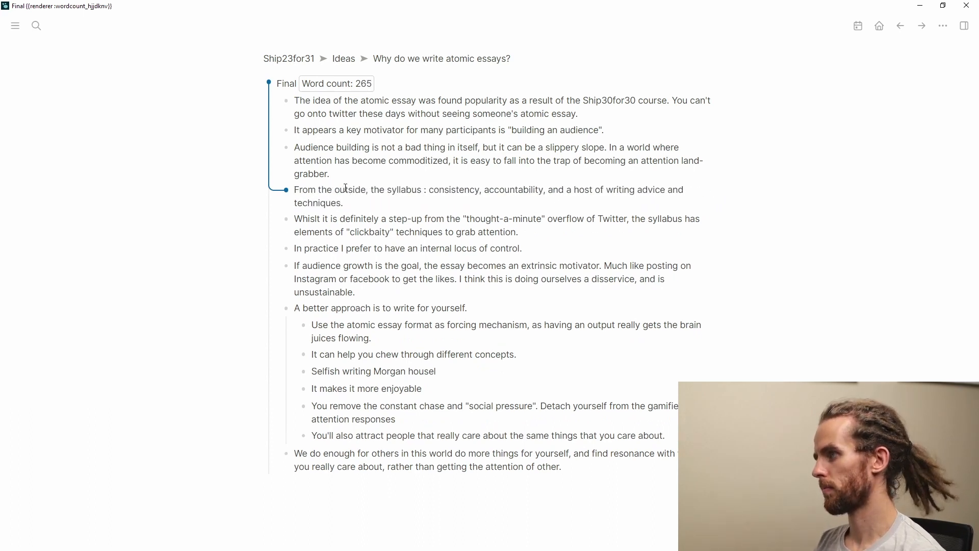
{"action": "type", "text": "is obviously valuable, beyond just"}
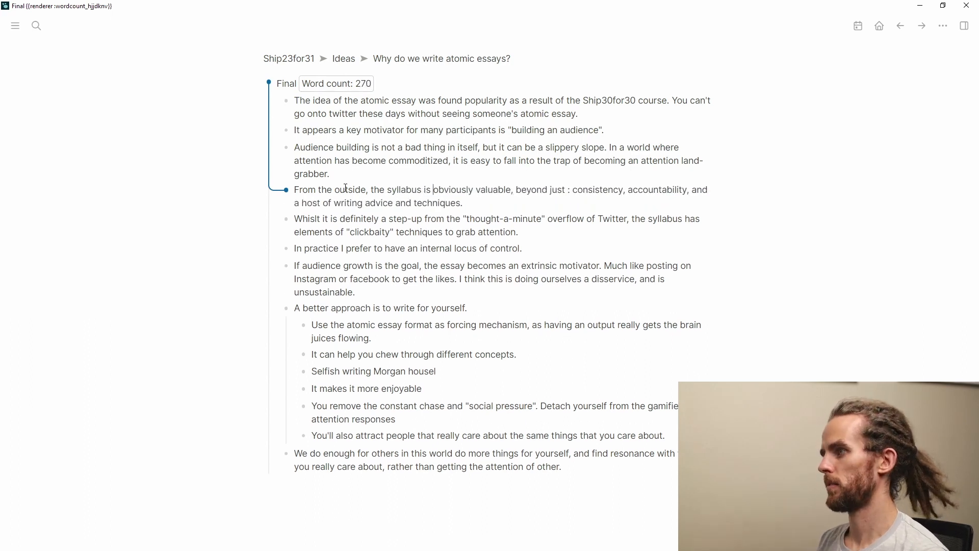
Step: Change "is obviously valuable" in the syllabus bullet to "looks good and offers"
{"action": "key", "text": "ctrl+BackSpace"}
{"action": "key", "text": "ctrl+BackSpace"}
{"action": "type", "text": "looks"}
{"action": "key", "text": "ctrl+shift+Right"}
{"action": "type", "text": "good and offers"}
Step: Move "a host of writing advice and techniques." from the end of the syllabus bullet to directly after "offers"
{"action": "key", "text": "Down"}
{"action": "key", "text": "ctrl+shift+Left"}
{"action": "key", "text": "ctrl+shift+Left"}
{"action": "key", "text": "ctrl+shift+Left"}
{"action": "key", "text": "ctrl+shift+Left"}
{"action": "key", "text": "ctrl+shift+Left"}
{"action": "key", "text": "ctrl+shift+Left"}
{"action": "key", "text": "ctrl+shift+Left"}
{"action": "key", "text": "ctrl+shift+Left"}
{"action": "key", "text": "ctrl+x"}
{"action": "key", "text": "ctrl+Left"}
{"action": "key", "text": "ctrl+Left"}
{"action": "key", "text": "ctrl+Left"}
{"action": "key", "text": "ctrl+Left"}
{"action": "key", "text": "ctrl+Left"}
{"action": "key", "text": "ctrl+Left"}
{"action": "key", "text": "ctrl+Left"}
{"action": "key", "text": "ctrl+Left"}
{"action": "key", "text": "ctrl+Left"}
{"action": "key", "text": "ctrl+v"}
Step: Rework the rest of the sentence to "beyond the elements of consistency and accountability."
{"action": "key", "text": "ctrl+Right"}
{"action": "key", "text": "ctrl+Right"}
{"action": "key", "text": "ctrl+Delete"}
{"action": "key", "text": "ctrl+Delete"}
{"action": "type", "text": "the elements of"}
{"action": "key", "text": "ctrl+Right"}
{"action": "key", "text": "Delete"}
{"action": "type", "text": "and"}
{"action": "key", "text": "End"}
{"action": "key", "text": "BackSpace"}
{"action": "key", "text": "BackSpace"}
{"action": "key", "text": "BackSpace"}
{"action": "key", "text": "BackSpace"}
{"action": "key", "text": "BackSpace"}
{"action": "type", "text": "."}
Step: Merge the "thought-a-minute" bullet into the syllabus bullet and move the audience growth bullet above the internal locus of control bullet
{"action": "key", "text": "Down"}
{"action": "key", "text": "BackSpace"}
{"action": "key", "text": "alt+shift+Up"}
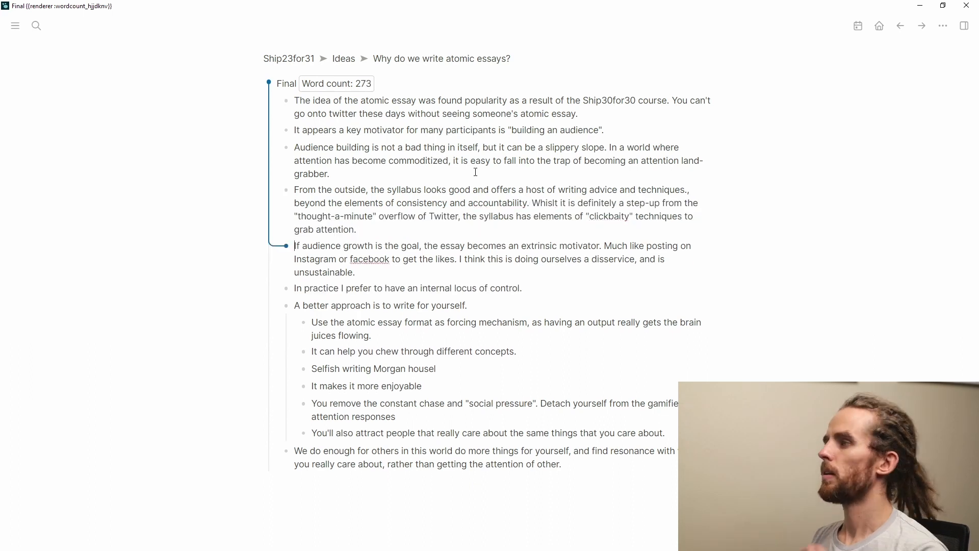
Step: Replace the "chew through different concepts" child with "I like the approach of Morgan Housel, who talks about writing for himself"
{"action": "left_click_drag", "start_coordinate": [312, 336], "coordinate": [317, 345]}
{"action": "key", "text": "BackSpace"}
{"action": "left_click", "coordinate": [431, 341]}
{"action": "left_click", "coordinate": [428, 340]}
{"action": "key", "text": "Return"}
{"action": "type", "text": "I like the approach of Morgan Housel, who talks about writing for himself"}
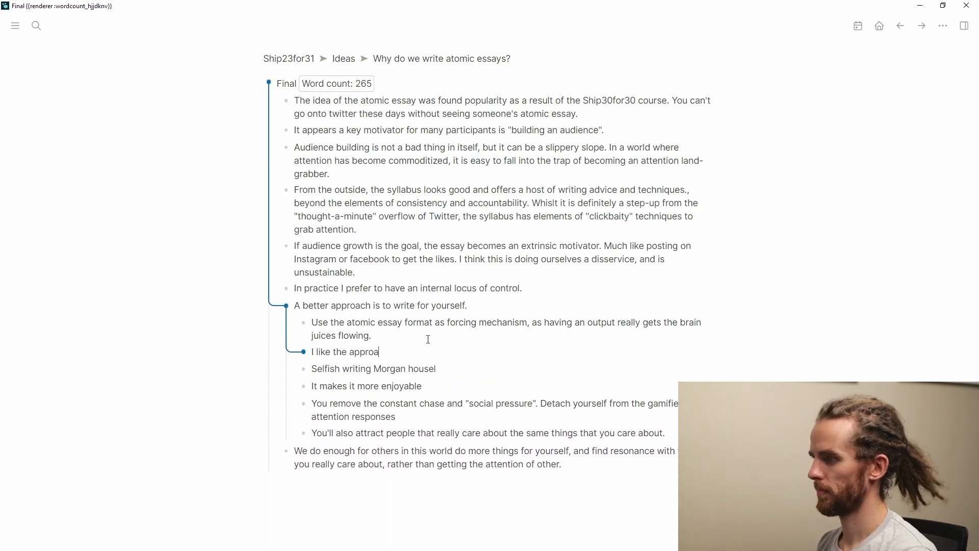
Step: Clear the text of the child bullet that starts "I like the approach of Morgan Housel"
{"action": "key", "text": "ctrl+BackSpace"}
{"action": "key", "text": "ctrl+BackSpace"}
{"action": "key", "text": "ctrl+BackSpace"}
{"action": "key", "text": "ctrl+BackSpace"}
{"action": "key", "text": "ctrl+BackSpace"}
{"action": "key", "text": "ctrl+BackSpace"}
{"action": "key", "text": "ctrl+BackSpace"}
{"action": "key", "text": "ctrl+BackSpace"}
{"action": "key", "text": "ctrl+BackSpace"}
{"action": "key", "text": "ctrl+BackSpace"}
{"action": "key", "text": "ctrl+BackSpace"}
{"action": "key", "text": "ctrl+BackSpace"}
Step: Remove the "Selfish writing Morgan housel" bullet and reword the bullet after it to "It also makes it more enjoyable and hopefully more authentic."
{"action": "left_click", "coordinate": [446, 367]}
{"action": "key", "text": "ctrl+BackSpace"}
{"action": "key", "text": "ctrl+BackSpace"}
{"action": "key", "text": "ctrl+BackSpace"}
{"action": "key", "text": "ctrl+BackSpace"}
{"action": "key", "text": "BackSpace"}
{"action": "key", "text": "BackSpace"}
{"action": "key", "text": "Delete"}
{"action": "key", "text": "ctrl+Right"}
{"action": "type", "text": "also makes it more enjoyable and hopefully more authentic"}
Step: Rework the "social pressure" bullet to "Detach yourself from the gamified attention responses and remove the constant chasing and "social pressure"."
{"action": "left_click", "coordinate": [468, 376]}
{"action": "left_click", "coordinate": [570, 365]}
{"action": "key", "text": "ctrl+Left"}
{"action": "key", "text": "ctrl+shift+End"}
{"action": "key", "text": "ctrl+x"}
{"action": "key", "text": "Home"}
{"action": "key", "text": "ctrl+v"}
{"action": "key", "text": "ctrl+Delete"}
{"action": "type", "text": "and"}
{"action": "key", "text": "ctrl+Right"}
{"action": "key", "text": "ctrl+Right"}
{"action": "key", "text": "ctrl+Right"}
{"action": "key", "text": "ctrl+Right"}
{"action": "key", "text": "ctrl+BackSpace"}
{"action": "type", "text": "chasing"}
Step: Move the syllabus bullet to the end of the Final list and delete it
{"action": "left_click", "coordinate": [376, 234]}
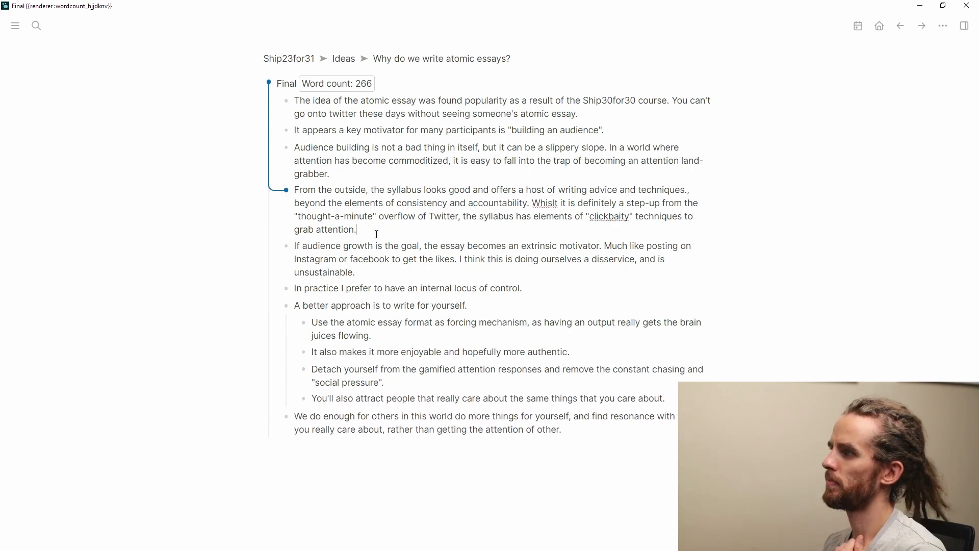
{"action": "key", "text": "alt+shift+Down"}
{"action": "key", "text": "alt+shift+Down"}
{"action": "key", "text": "alt+shift+Down"}
{"action": "key", "text": "alt+shift+Down"}
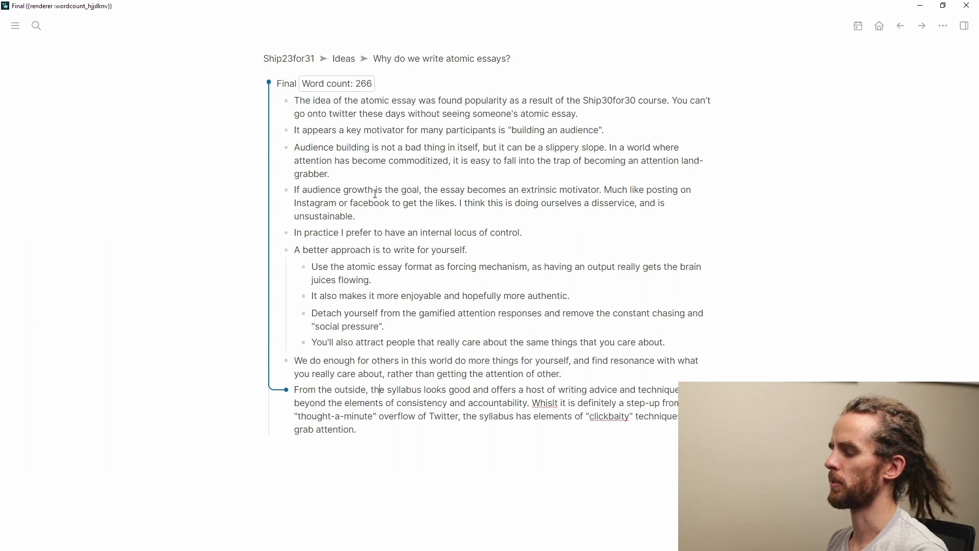
{"action": "key", "text": "Escape"}
{"action": "key", "text": "Delete"}
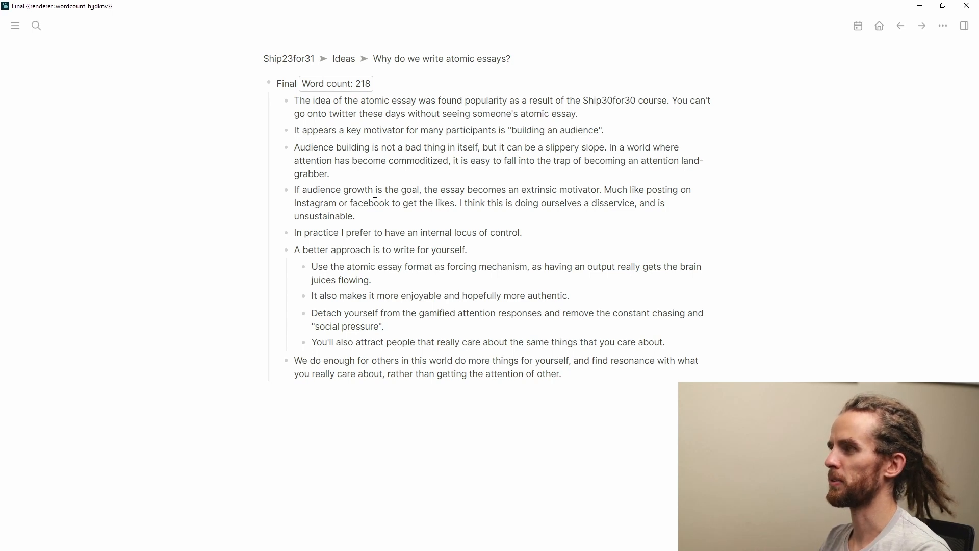
Step: Reword the audience growth sentence to "If audience growth is the main goal, the motivation behind the essay writing becomes extrinsic"
{"action": "left_click", "coordinate": [443, 156]}
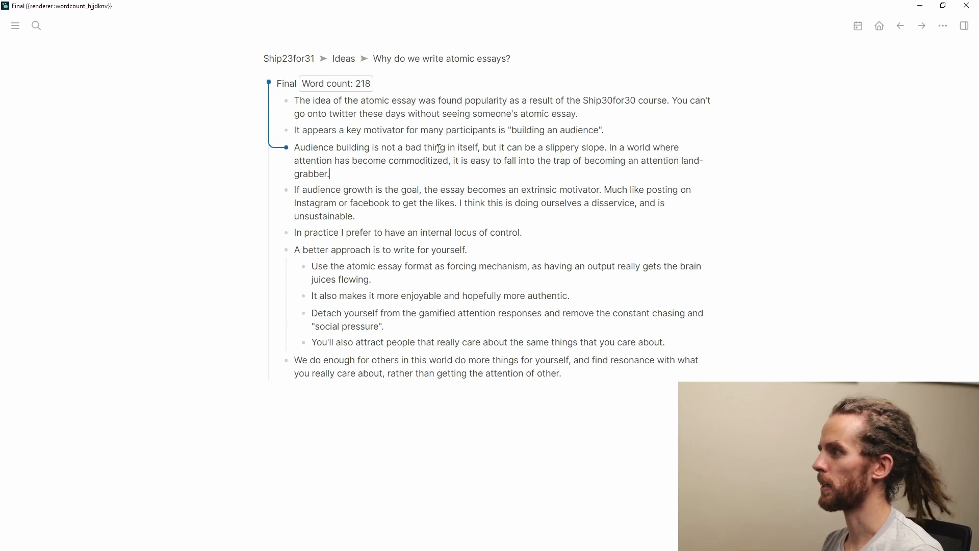
{"action": "left_click", "coordinate": [399, 189]}
{"action": "type", "text": "main"}
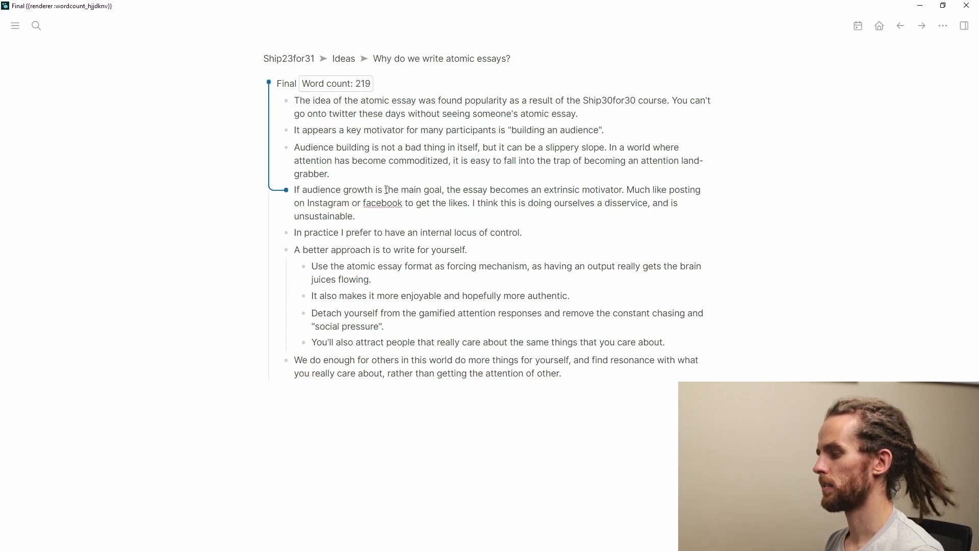
{"action": "left_click", "coordinate": [464, 190]}
{"action": "key", "text": "ctrl+shift+Right"}
{"action": "key", "text": "ctrl+shift+Right"}
{"action": "key", "text": "ctrl+shift+Right"}
{"action": "type", "text": "motivation behind the essay writing becomes"}
{"action": "key", "text": "ctrl+Right"}
{"action": "key", "text": "ctrl+Delete"}
{"action": "key", "text": "ctrl+Delete"}
Step: Join the social media comparison to that sentence as ", akin to posting on Instagram or Facebook", capitalizing "Facebook"
{"action": "key", "text": "BackSpace"}
{"action": "type", "text": ", almost"}
{"action": "key", "text": "ctrl+BackSpace"}
{"action": "type", "text": "akin to"}
{"action": "key", "text": "ctrl+Delete"}
{"action": "key", "text": "ctrl+Delete"}
{"action": "key", "text": "ctrl+Right"}
{"action": "key", "text": "ctrl+Right"}
{"action": "key", "text": "ctrl+Right"}
{"action": "key", "text": "ctrl+Right"}
{"action": "key", "text": "Delete"}
{"action": "type", "text": "F"}
Step: Change the opening of the bullet's last sentence to "I believe this does ourselves a disservice"
{"action": "key", "text": "ctrl+Right"}
{"action": "key", "text": "ctrl+Right"}
{"action": "key", "text": "ctrl+Right"}
{"action": "key", "text": "ctrl+Right"}
{"action": "key", "text": "ctrl+Right"}
{"action": "key", "text": "ctrl+Right"}
{"action": "type", "text": "believe"}
{"action": "key", "text": "ctrl+Right"}
{"action": "key", "text": "ctrl+Delete"}
{"action": "key", "text": "ctrl+Delete"}
{"action": "type", "text": "does"}
Step: Place "A better approach is to write for yourself" above the internal locus of control bullet and continue it with ", maintaining an"
{"action": "left_click", "coordinate": [442, 215]}
{"action": "key", "text": "Right"}
{"action": "type", "text": "M"}
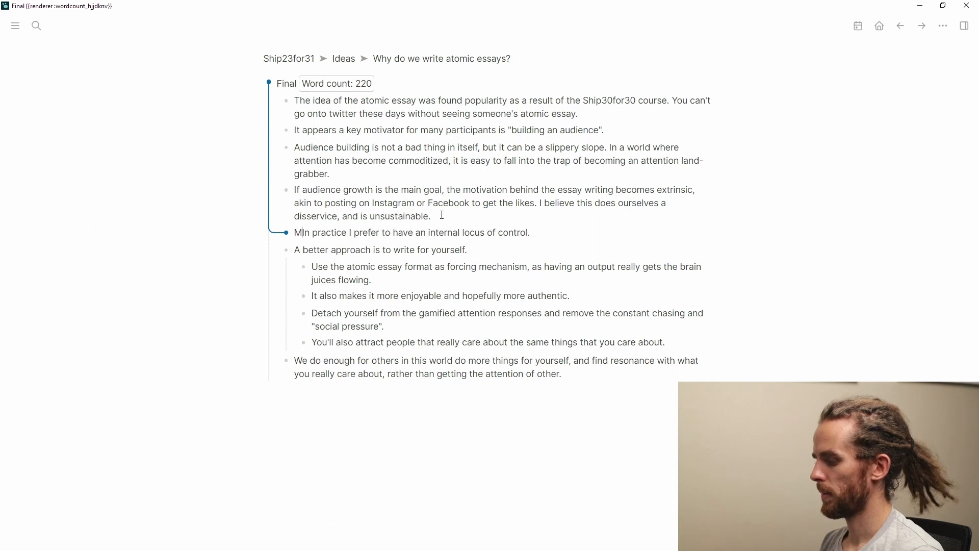
{"action": "key", "text": "BackSpace"}
{"action": "key", "text": "Down"}
{"action": "key", "text": "shift+End"}
{"action": "key", "text": "ctrl+x"}
{"action": "key", "text": "Up"}
{"action": "key", "text": "Return"}
{"action": "key", "text": "Up"}
{"action": "key", "text": "ctrl+v"}
{"action": "key", "text": "BackSpace"}
{"action": "type", "text": ", maintaining an"}
Step: Strip "In practice I prefer to have an" and merge "internal locus of control." into the "A better approach" bullet
{"action": "key", "text": "Down"}
{"action": "key", "text": "Home"}
{"action": "key", "text": "ctrl+Delete"}
{"action": "key", "text": "ctrl+Delete"}
{"action": "key", "text": "ctrl+Delete"}
{"action": "key", "text": "ctrl+Delete"}
{"action": "key", "text": "ctrl+Delete"}
{"action": "key", "text": "ctrl+Delete"}
{"action": "key", "text": "ctrl+Delete"}
{"action": "key", "text": "BackSpace"}
{"action": "key", "text": "End"}
{"action": "key", "text": "Delete"}
Step: Insert "a" before "forcing mechanism" in the first child of the "A better approach" bullet
{"action": "left_click", "coordinate": [368, 250]}
{"action": "left_click", "coordinate": [447, 250]}
{"action": "type", "text": "a"}
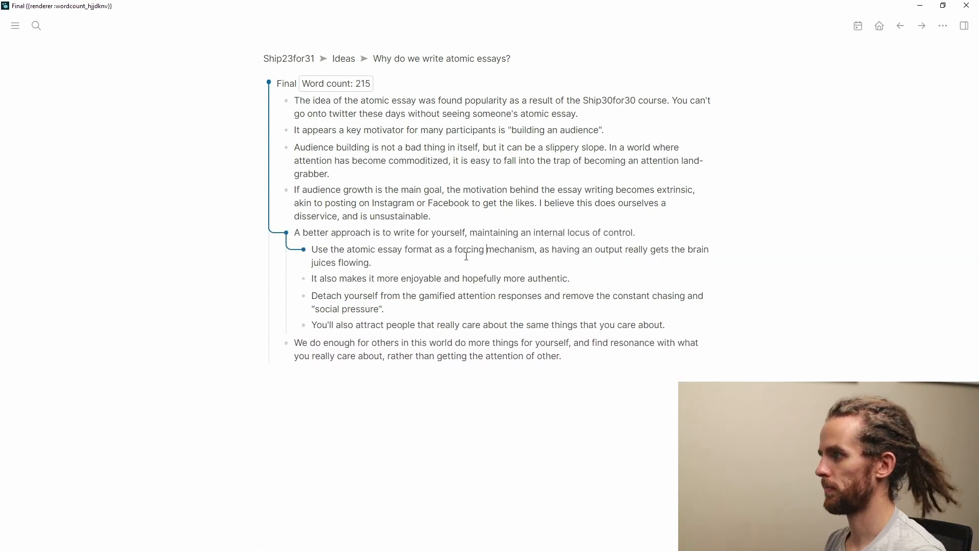
Step: Move the "It also makes it more enjoyable" bullet below the "Detach yourself" bullet and go to the closing bullet
{"action": "key", "text": "Down"}
{"action": "key", "text": "Down"}
{"action": "key", "text": "End"}
{"action": "key", "text": "alt+shift+Down"}
{"action": "key", "text": "Down"}
{"action": "key", "text": "Down"}
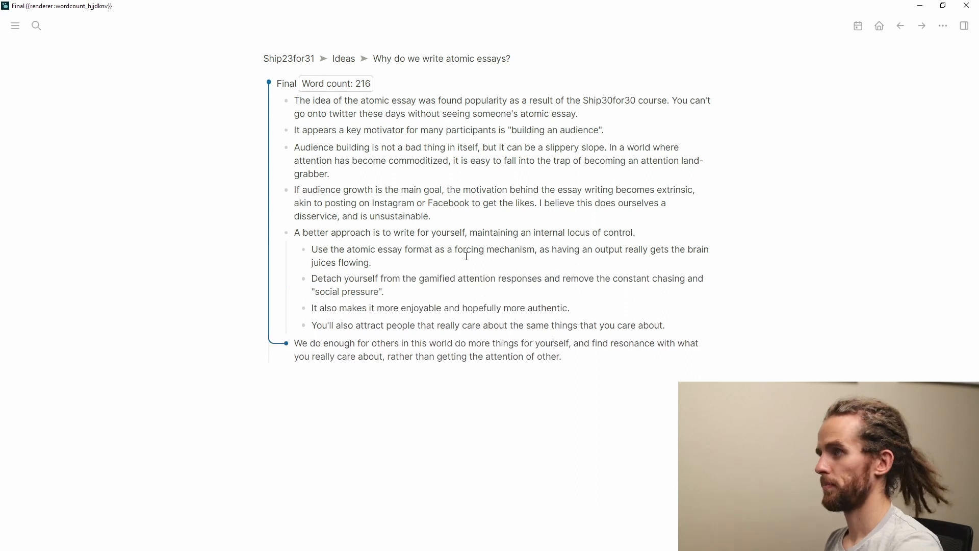
Step: Change "was found" to "has found" in the opening bullet and remove "idea of the" before "atomic essay"
{"action": "left_click", "coordinate": [426, 99]}
{"action": "key", "text": "BackSpace"}
{"action": "type", "text": "h"}
{"action": "key", "text": "ctrl+Left"}
{"action": "key", "text": "ctrl+Left"}
{"action": "key", "text": "ctrl+Left"}
{"action": "key", "text": "ctrl+Left"}
{"action": "key", "text": "ctrl+Left"}
{"action": "key", "text": "ctrl+Left"}
{"action": "key", "text": "ctrl+shift+Right"}
{"action": "key", "text": "ctrl+shift+Right"}
{"action": "key", "text": "ctrl+shift+Right"}
{"action": "key", "text": "BackSpace"}
Step: Insert "format" after "atomic essay" and "tremendous" before "popularity" in the opening bullet
{"action": "key", "text": "ctrl+Right"}
{"action": "key", "text": "ctrl+Right"}
{"action": "type", "text": "format"}
{"action": "key", "text": "ctrl+Right"}
{"action": "key", "text": "ctrl+Right"}
{"action": "type", "text": "tremendous"}
Step: Capitalize "Twitter" in the second sentence of the opening bullet
{"action": "key", "text": "Down"}
{"action": "key", "text": "Home"}
{"action": "key", "text": "ctrl+Right"}
{"action": "key", "text": "ctrl+Right"}
{"action": "key", "text": "ctrl+Right"}
{"action": "key", "text": "ctrl+Right"}
{"action": "key", "text": "Delete"}
{"action": "type", "text": "T"}
{"action": "key", "text": "Down"}
{"action": "key", "text": "Up"}
{"action": "key", "text": "End"}
{"action": "key", "text": "BackSpace"}
{"action": "type", "text": "(i"}
{"action": "key", "text": "BackSpace"}
{"action": "key", "text": "BackSpace"}
{"action": "key", "text": "BackSpace"}
{"action": "type", "text": "."}
Step: Merge the "If audience growth" bullet into the "Audience building" bullet and replace "becomes" with "tends to become"
{"action": "left_click", "coordinate": [464, 133]}
{"action": "left_click", "coordinate": [477, 172]}
{"action": "key", "text": "Delete"}
{"action": "key", "text": "ctrl+shift+Right"}
{"action": "type", "text": "tends to become"}
Step: Split the text following "to get the likes." into a separate bullet
{"action": "key", "text": "ctrl+Right"}
{"action": "key", "text": "ctrl+Right"}
{"action": "key", "text": "ctrl+Right"}
{"action": "key", "text": "ctrl+Right"}
{"action": "key", "text": "ctrl+Right"}
{"action": "key", "text": "ctrl+Right"}
{"action": "key", "text": "ctrl+Right"}
{"action": "key", "text": "ctrl+Right"}
{"action": "key", "text": "Return"}
Step: Replace "I believe this" with "This often ends up in" in the split-off bullet and return to the full essay view
{"action": "key", "text": "ctrl+Right"}
{"action": "key", "text": "ctrl+Right"}
{"action": "key", "text": "shift+Home"}
{"action": "type", "text": "This"}
{"action": "key", "text": "ctrl+Delete"}
{"action": "type", "text": "often ends up in"}
{"action": "key", "text": "alt+Left"}
{"action": "left_click", "coordinate": [605, 307]}
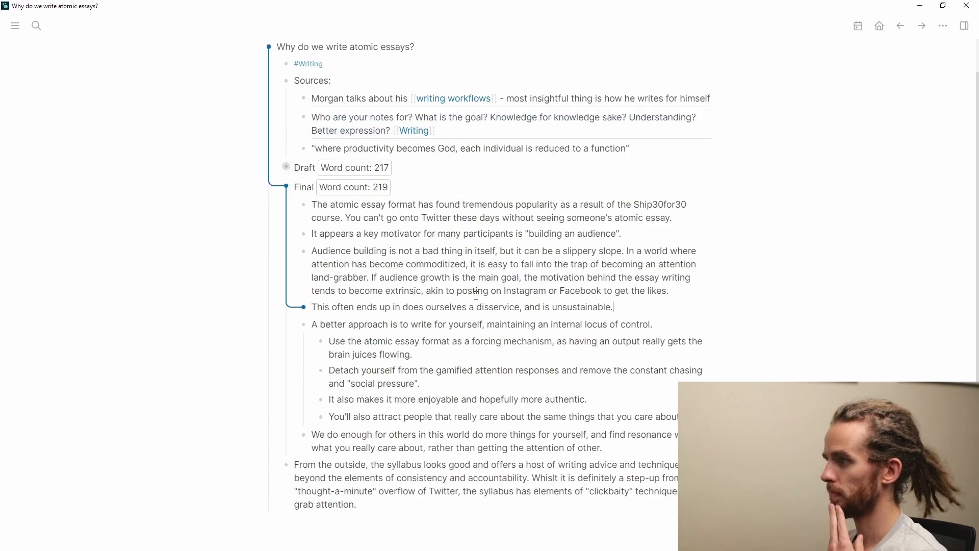
Step: Put quotation marks around "audience growth" in the "Audience building" bullet
{"action": "left_click", "coordinate": [379, 278]}
{"action": "type", "text": "\""}
{"action": "key", "text": "ctrl+Right"}
{"action": "key", "text": "ctrl+Right"}
{"action": "key", "text": "Left"}
{"action": "type", "text": "\""}
{"action": "key", "text": "Down"}
{"action": "key", "text": "Down"}
{"action": "type", "text": "I think"}
{"action": "key", "text": "ctrl+BackSpace"}
{"action": "key", "text": "ctrl+BackSpace"}
{"action": "key", "text": "ctrl+Right"}
{"action": "type", "text": "does our writing a"}
{"action": "key", "text": "ctrl+Delete"}
{"action": "key", "text": "ctrl+Delete"}
{"action": "key", "text": "ctrl+Delete"}
{"action": "key", "text": "ctrl+Delete"}
{"action": "key", "text": "ctrl+Delete"}
{"action": "key", "text": "ctrl+Delete"}
{"action": "key", "text": "ctrl+Delete"}
{"action": "key", "text": "ctrl+z"}
{"action": "key", "text": "ctrl+z"}
Step: Reword the start of the "This often ends up in" bullet to "We can end up"
{"action": "left_click", "coordinate": [674, 292]}
{"action": "left_click", "coordinate": [501, 308]}
{"action": "left_click_drag", "start_coordinate": [312, 308], "coordinate": [357, 308]}
{"action": "type", "text": "We can"}
{"action": "key", "text": "ctrl+Right"}
{"action": "key", "text": "Left"}
{"action": "key", "text": "BackSpace"}
Step: Replace "in does" with "doing" before "ourselves a disservice" in the "We can end up" bullet
{"action": "key", "text": "ctrl+Right"}
{"action": "key", "text": "ctrl+Right"}
{"action": "key", "text": "ctrl+Right"}
{"action": "key", "text": "ctrl+Right"}
{"action": "key", "text": "ctrl+shift+Left"}
{"action": "key", "text": "ctrl+shift+Left"}
{"action": "type", "text": "doing"}
Step: Reword the end of the "We can end up" bullet to "and adopting unsustainable habits."
{"action": "key", "text": "ctrl+Right"}
{"action": "key", "text": "ctrl+Right"}
{"action": "key", "text": "ctrl+Right"}
{"action": "key", "text": "ctrl+Right"}
{"action": "key", "text": "ctrl+shift+Right"}
{"action": "key", "text": "BackSpace"}
{"action": "key", "text": "BackSpace"}
{"action": "key", "text": "BackSpace"}
{"action": "type", "text": "and adopting"}
{"action": "key", "text": "ctrl+Delete"}
{"action": "key", "text": "ctrl+Right"}
{"action": "type", "text": "habits"}
Step: Start the "better approach" bullet with "I believe a" and insert "thereby" before "maintaining"
{"action": "left_click", "coordinate": [356, 320]}
{"action": "key", "text": "Home"}
{"action": "key", "text": "Delete"}
{"action": "type", "text": "I believe athereby"}
{"action": "key", "text": "ctrl+Left"}
{"action": "key", "text": "ctrl+Left"}
{"action": "key", "text": "ctrl+BackSpace"}
{"action": "key", "text": "ctrl+BackSpace"}
{"action": "type", "text": "selfishly"}
{"action": "key", "text": "ctrl+shift+Left"}
{"action": "type", "text": "for yourself"}
Step: Remove "Use" from the first child of the "better approach" bullet and start it with a capitalized "The"
{"action": "key", "text": "Down"}
{"action": "key", "text": "Down"}
{"action": "key", "text": "Home"}
{"action": "key", "text": "ctrl+Delete"}
{"action": "key", "text": "Delete"}
{"action": "type", "text": "T"}
{"action": "key", "text": "Left"}
{"action": "key", "text": "shift+i"}
{"action": "key", "text": "BackSpace"}
Step: Replace "as" before "a forcing mechanism" with "then becomes" in the first child bullet
{"action": "key", "text": "ctrl+Right"}
{"action": "key", "text": "ctrl+Right"}
{"action": "key", "text": "ctrl+Right"}
{"action": "key", "text": "ctrl+Right"}
{"action": "key", "text": "ctrl+shift+Right"}
{"action": "type", "text": "then becomes"}
Step: Replace "really gets the brain juices flowing." with "leaves no room for dodging" in the forcing mechanism bullet
{"action": "key", "text": "ctrl+Right"}
{"action": "key", "text": "ctrl+Right"}
{"action": "key", "text": "ctrl+Right"}
{"action": "key", "text": "ctrl+Right"}
{"action": "key", "text": "ctrl+Right"}
{"action": "key", "text": "ctrl+shift+Right"}
{"action": "key", "text": "ctrl+shift+Right"}
{"action": "key", "text": "ctrl+Right"}
{"action": "key", "text": "ctrl+Delete"}
{"action": "type", "text": "leaves no room for excuses"}
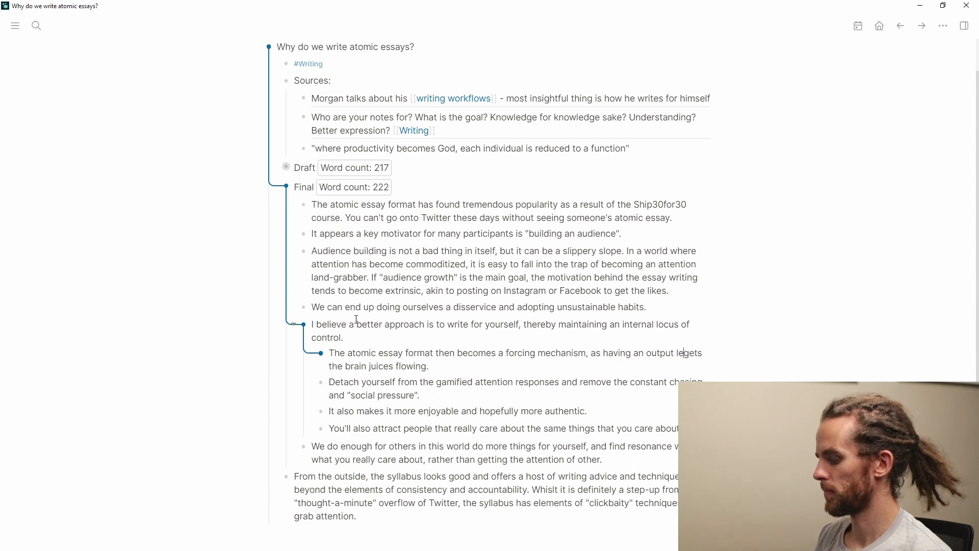
{"action": "key", "text": "ctrl+BackSpace"}
{"action": "key", "text": "shift+End"}
{"action": "key", "text": "Delete"}
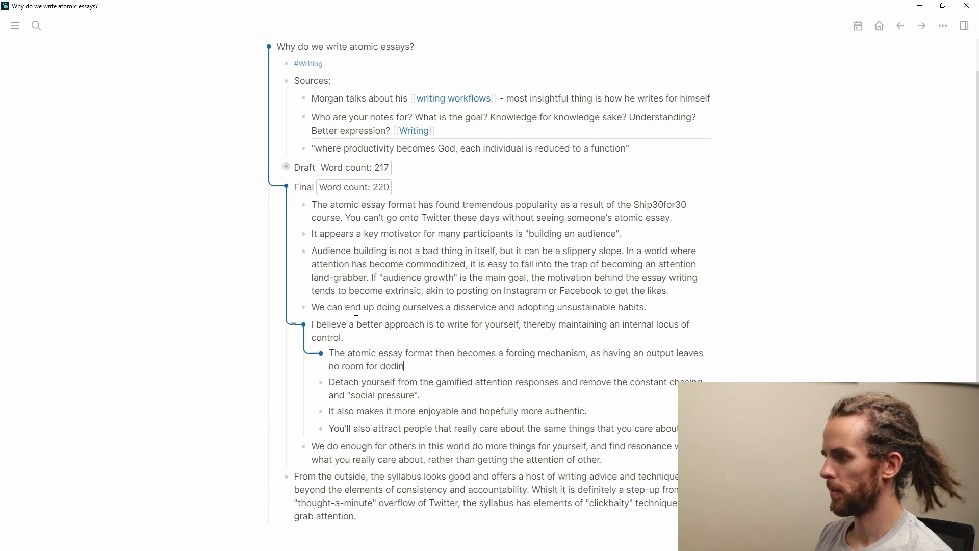
Step: Start the "Detach yourself" bullet with "You are able to" and lowercase "detach"
{"action": "left_click", "coordinate": [469, 387]}
{"action": "key", "text": "Home"}
{"action": "type", "text": "We are able"}
{"action": "key", "text": "ctrl+BackSpace"}
{"action": "key", "text": "ctrl+BackSpace"}
{"action": "key", "text": "ctrl+BackSpace"}
{"action": "type", "text": "You are able to"}
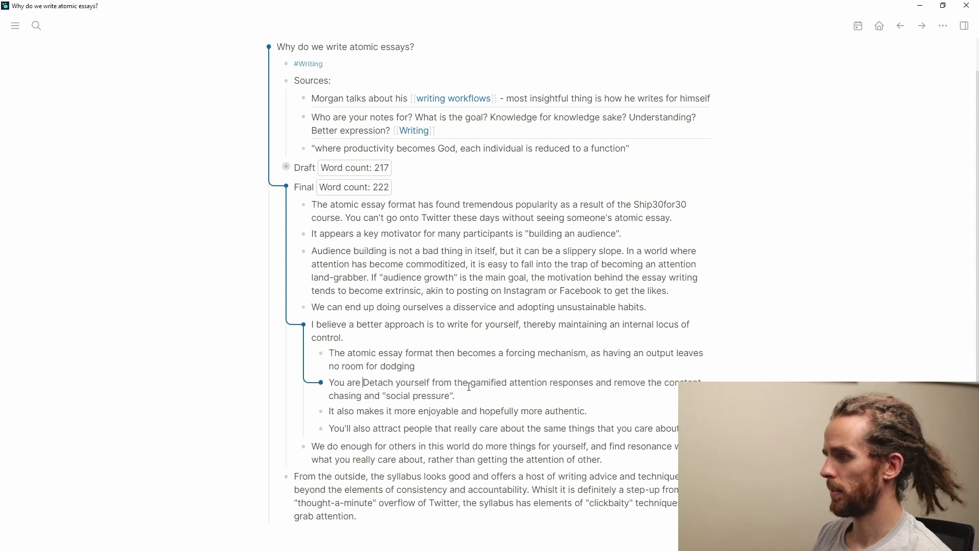
{"action": "key", "text": "Delete"}
{"action": "type", "text": "d"}
Step: Merge the "You are able to detach" bullet into the forcing mechanism bullet and add a comma after "responses"
{"action": "key", "text": "Home"}
{"action": "key", "text": "BackSpace"}
{"action": "key", "text": "Down"}
{"action": "key", "text": "ctrl+Left"}
{"action": "key", "text": "ctrl+Left"}
{"action": "key", "text": "Left"}
{"action": "type", "text": ","}
Step: Replace "It also makes it" with "You will also write more about the things you care about, making the process"
{"action": "key", "text": "Down"}
{"action": "key", "text": "Home"}
{"action": "type", "text": "You a"}
{"action": "key", "text": "BackSpace"}
{"action": "type", "text": "will also write more about the things you care about,"}
{"action": "key", "text": "ctrl+Delete"}
{"action": "key", "text": "ctrl+Delete"}
{"action": "key", "text": "ctrl+Delete"}
{"action": "key", "text": "ctrl+Delete"}
{"action": "type", "text": "making the process"}
Step: Add a comma after "enjoyable" and end that bullet's sentence with "too" after "more authentic"
{"action": "key", "text": "ctrl+Right"}
{"action": "key", "text": "ctrl+Right"}
{"action": "key", "text": "Left"}
{"action": "type", "text": ","}
{"action": "key", "text": "End"}
{"action": "key", "text": "Left"}
{"action": "type", "text": "too"}
Step: Start the last child bullet with "Who knows, maybe you'll" and replace "people" with "a different audience, the folks who"
{"action": "key", "text": "Down"}
{"action": "key", "text": "Home"}
{"action": "key", "text": "Delete"}
{"action": "type", "text": "Who knows, maybe y"}
{"action": "key", "text": "ctrl+Right"}
{"action": "key", "text": "ctrl+Right"}
{"action": "key", "text": "ctrl+Right"}
{"action": "key", "text": "ctrl+Delete"}
{"action": "type", "text": "a different audience, the folks "}
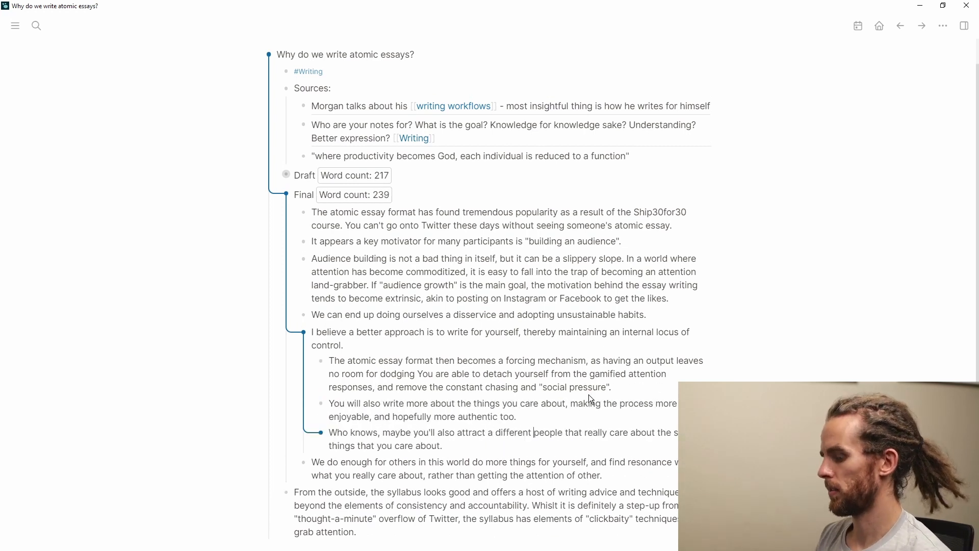
{"action": "type", "text": "who"}
Step: Replace "you care about" at the end of the "Who knows" bullet so that it ends with "you do?"
{"action": "key", "text": "Down"}
{"action": "key", "text": "End"}
{"action": "key", "text": "ctrl+BackSpace"}
{"action": "key", "text": "ctrl+BackSpace"}
{"action": "key", "text": "ctrl+BackSpace"}
{"action": "type", "text": "do?"}
{"action": "scroll", "coordinate": [588, 394], "scroll_direction": "up", "scroll_amount": 1}
{"action": "left_click", "coordinate": [556, 360]}
{"action": "left_click", "coordinate": [410, 401]}
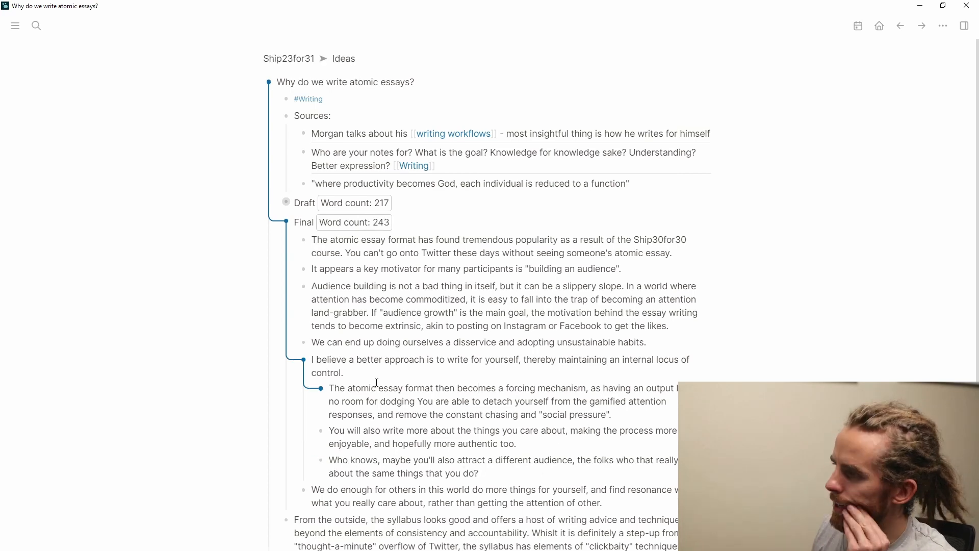
{"action": "scroll", "coordinate": [396, 373], "scroll_direction": "down", "scroll_amount": 1}
{"action": "left_click", "coordinate": [428, 497]}
{"action": "left_click", "coordinate": [671, 200]}
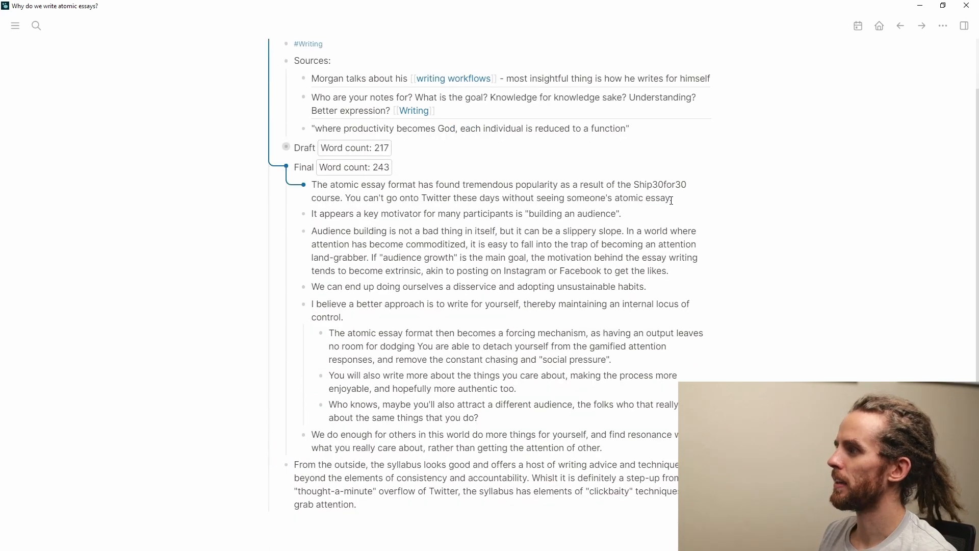
Step: Add a comma after "disservice" and move the "We can end up" bullet down and out of the Final block
{"action": "left_click", "coordinate": [498, 286]}
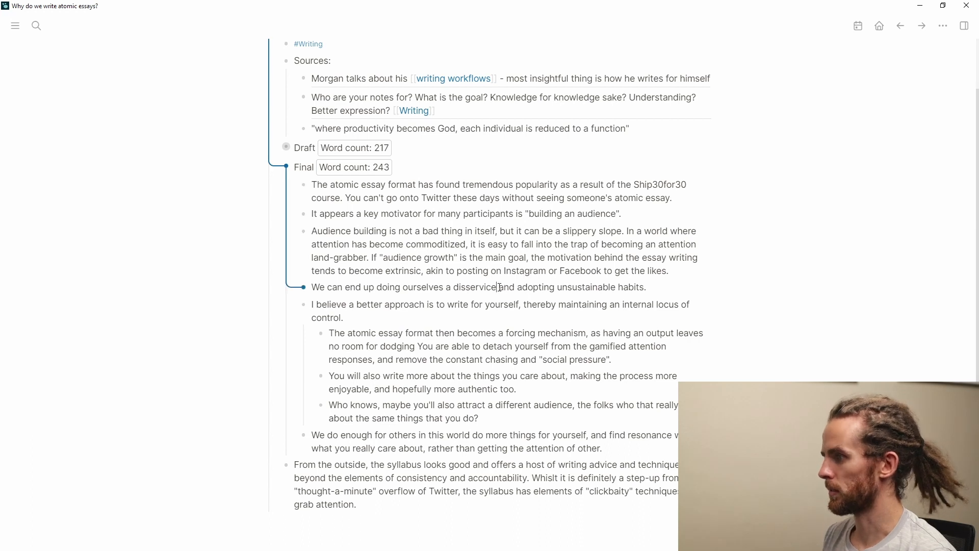
{"action": "type", "text": ","}
{"action": "key", "text": "alt+shift+Down"}
{"action": "key", "text": "alt+shift+Down"}
{"action": "key", "text": "shift+Tab"}
Step: Remove "I believe" from the "better approach" bullet and start it with a capitalized "A"
{"action": "key", "text": "ctrl+BackSpace"}
{"action": "key", "text": "ctrl+BackSpace"}
{"action": "key", "text": "Delete"}
{"action": "type", "text": "A"}
Step: End the "better approach" sentence after "yourself" with a period and split "thereby maintaining an internal locus of control" into its own child bullet
{"action": "double_click", "coordinate": [498, 300]}
{"action": "key", "text": "BackSpace"}
{"action": "key", "text": "ctrl+z"}
{"action": "left_click", "coordinate": [489, 298]}
{"action": "key", "text": "BackSpace"}
{"action": "key", "text": "BackSpace"}
{"action": "type", "text": "."}
{"action": "key", "text": "Return"}
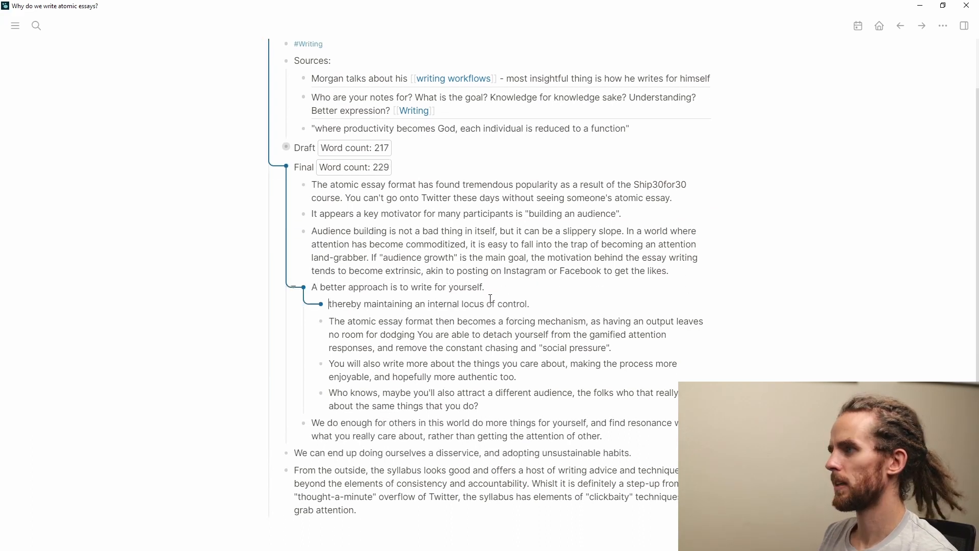
Step: Move the "You will also write more" bullet up to be the first child under "A better approach"
{"action": "left_click", "coordinate": [423, 364]}
{"action": "key", "text": "alt+shift+Up"}
{"action": "key", "text": "alt+shift+Up"}
Step: Split "You are able to detach yourself" from the forcing mechanism bullet and move it to the top of the child bullets
{"action": "left_click", "coordinate": [418, 363]}
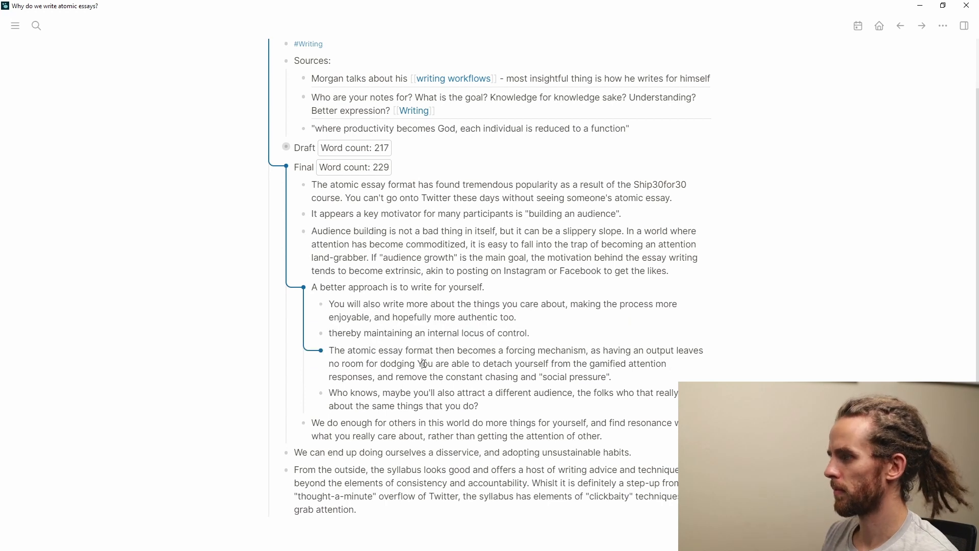
{"action": "key", "text": "Return"}
{"action": "key", "text": "alt+shift+Up"}
{"action": "key", "text": "alt+shift+Up"}
{"action": "key", "text": "alt+shift+Up"}
Step: Cut "an internal locus of control" from the "thereby maintaining" bullet and start the detach bullet with "If you are able"
{"action": "left_click_drag", "start_coordinate": [530, 371], "coordinate": [414, 371]}
{"action": "key", "text": "ctrl+x"}
{"action": "left_click", "coordinate": [511, 313]}
{"action": "key", "text": "Home"}
{"action": "key", "text": "Delete"}
{"action": "type", "text": "If y"}
{"action": "key", "text": "ctrl+BackSpace"}
Step: Replace "chasing" with "striving" in the detach bullet and end it with "you are more likely to maintain an internal locus of control"
{"action": "key", "text": "Down"}
{"action": "key", "text": "ctrl+Left"}
{"action": "key", "text": "ctrl+Left"}
{"action": "key", "text": "ctrl+Left"}
{"action": "key", "text": "ctrl+BackSpace"}
{"action": "type", "text": "striving"}
{"action": "key", "text": "ctrl+Right"}
{"action": "type", "text": "maintain"}
{"action": "key", "text": "ctrl+v"}
Step: Reword the second child bullet to start "You will write more about the topics", dropping "also" and "the things"
{"action": "key", "text": "ctrl+Left"}
{"action": "key", "text": "ctrl+Left"}
{"action": "key", "text": "ctrl+Left"}
{"action": "key", "text": "ctrl+Left"}
{"action": "key", "text": "Left"}
{"action": "key", "text": "Left"}
{"action": "key", "text": "Left"}
{"action": "double_click", "coordinate": [373, 342]}
{"action": "key", "text": "BackSpace"}
{"action": "key", "text": "ctrl+Right"}
{"action": "key", "text": "ctrl+Right"}
{"action": "key", "text": "ctrl+Delete"}
{"action": "key", "text": "ctrl+Delete"}
{"action": "key", "text": "ctrl+Delete"}
{"action": "type", "text": "about the topics"}
Step: Remove the comma after "responses" in the detach bullet and insert "making your writing" before "more authentic too"
{"action": "key", "text": "ctrl+Right"}
{"action": "key", "text": "ctrl+Right"}
{"action": "key", "text": "ctrl+Right"}
{"action": "type", "text": "pushing"}
{"action": "key", "text": "ctrl+BackSpace"}
{"action": "left_click", "coordinate": [595, 314]}
{"action": "key", "text": "BackSpace"}
{"action": "key", "text": "ctrl+Left"}
{"action": "key", "text": "ctrl+Left"}
{"action": "key", "text": "ctrl+Left"}
{"action": "type", "text": "making your writing"}
Step: Delete the leftover "thereby maintaining" bullet
{"action": "key", "text": "Down"}
{"action": "key", "text": "ctrl+BackSpace"}
{"action": "key", "text": "ctrl+BackSpace"}
{"action": "key", "text": "BackSpace"}
Step: Insert ", even if self-imposed," after "output" in the forcing mechanism bullet
{"action": "key", "text": "Down"}
{"action": "key", "text": "Down"}
{"action": "left_click", "coordinate": [592, 371]}
{"action": "key", "text": "ctrl+Right"}
{"action": "key", "text": "ctrl+Right"}
{"action": "key", "text": "ctrl+Right"}
{"action": "key", "text": "ctrl+Right"}
{"action": "key", "text": "Left"}
{"action": "type", "text": ", even if self-imposed,"}
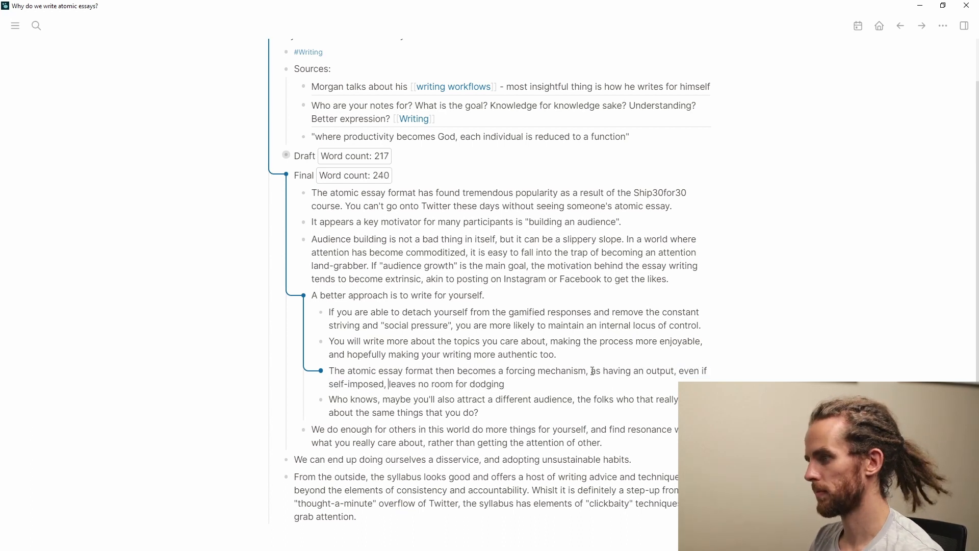
Step: Replace "leaves no room for dodging" with "tends to be a good motivator."
{"action": "type", "text": " tends to be a good motivator."}
{"action": "key", "text": "ctrl+Delete"}
{"action": "key", "text": "ctrl+Delete"}
{"action": "key", "text": "ctrl+Delete"}
{"action": "key", "text": "ctrl+Delete"}
{"action": "key", "text": "ctrl+Delete"}
Step: Outdent the "Who knows" bullet one level and replace "also attract" with "still grow"
{"action": "key", "text": "Down"}
{"action": "key", "text": "shift+Tab"}
{"action": "left_click", "coordinate": [429, 402]}
{"action": "double_click", "coordinate": [429, 402]}
{"action": "type", "text": "still"}
{"action": "key", "text": "ctrl+Delete"}
{"action": "type", "text": "grow"}
{"action": "key", "text": "ctrl+Right"}
{"action": "key", "text": "ctrl+Right"}
{"action": "key", "text": "ctrl+Right"}
{"action": "key", "text": "ctrl+Right"}
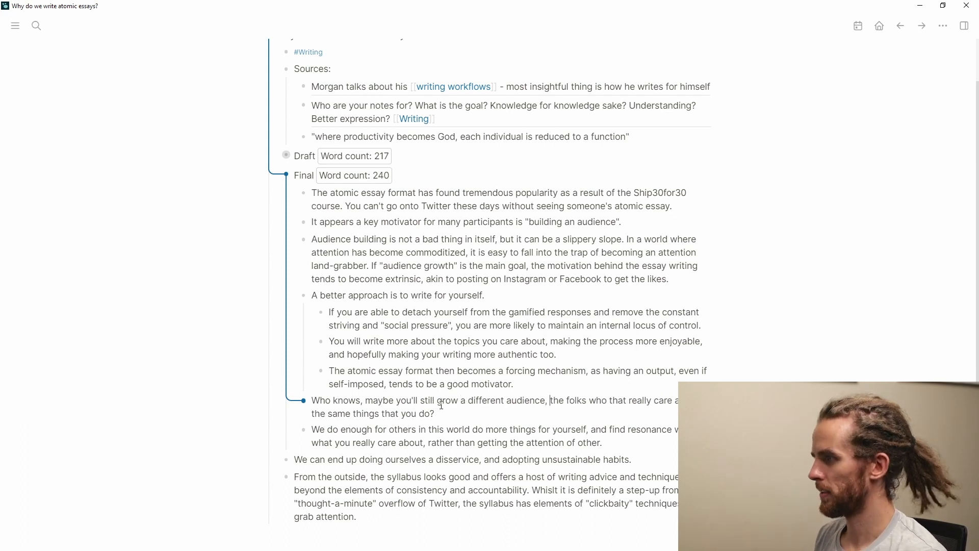
Step: Reword the "Who knows" bullet to "grow an audience, but instead it will be the folks who care" and remove its question mark
{"action": "type", "text": "but"}
{"action": "left_click", "coordinate": [465, 404]}
{"action": "type", "text": "n"}
{"action": "key", "text": "Right"}
{"action": "key", "text": "ctrl+Delete"}
{"action": "key", "text": "ctrl+Right"}
{"action": "key", "text": "ctrl+Right"}
{"action": "key", "text": "ctrl+Right"}
{"action": "key", "text": "ctrl+Delete"}
{"action": "type", "text": "instead it will be the"}
{"action": "key", "text": "ctrl+Right"}
{"action": "key", "text": "ctrl+Right"}
{"action": "key", "text": "ctrl+Delete"}
{"action": "key", "text": "Down"}
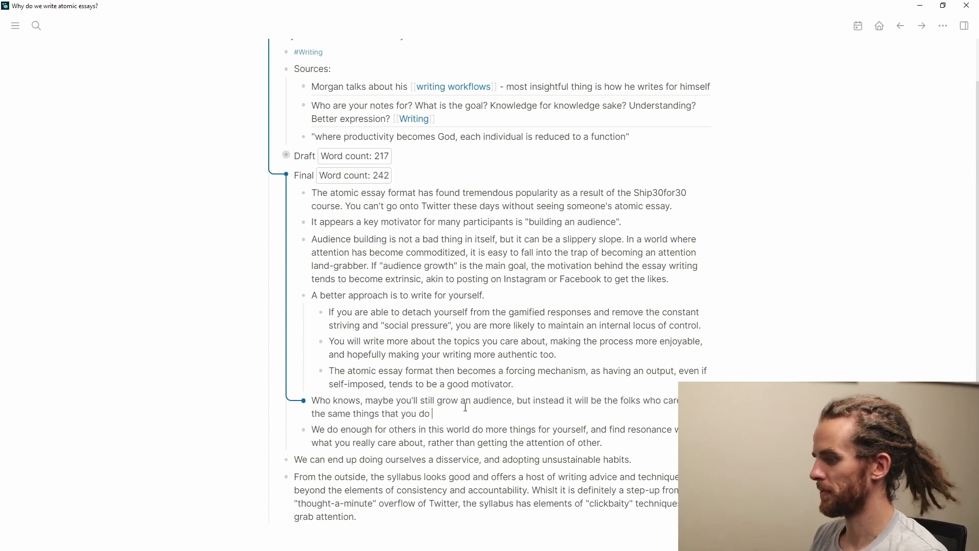
Step: Extend the end of the "Who knows" bullet with "clickbaity titles." and replace the comma after "audience" with a dash
{"action": "type", "text": "r clickbaity titles."}
{"action": "key", "text": "Up"}
{"action": "key", "text": "ctrl+Left"}
{"action": "key", "text": "ctrl+Left"}
{"action": "key", "text": "ctrl+Left"}
{"action": "key", "text": "ctrl+Left"}
{"action": "key", "text": "ctrl+Left"}
{"action": "key", "text": "ctrl+Left"}
{"action": "key", "text": "ctrl+Left"}
{"action": "key", "text": "ctrl+Left"}
{"action": "key", "text": "BackSpace"}
{"action": "key", "text": "BackSpace"}
{"action": "type", "text": "-"}
Step: Cut words from the bullet's ending and insert "of those just sucked in by your clickbaity titles" after "instead"
{"action": "key", "text": "Down"}
{"action": "key", "text": "ctrl+Left"}
{"action": "key", "text": "ctrl+Delete"}
{"action": "key", "text": "ctrl+Delete"}
{"action": "key", "text": "ctrl+Delete"}
{"action": "key", "text": "ctrl+Delete"}
{"action": "key", "text": "ctrl+Delete"}
{"action": "key", "text": "ctrl+Delete"}
{"action": "key", "text": "ctrl+Delete"}
{"action": "key", "text": "Up"}
{"action": "key", "text": "ctrl+Right"}
{"action": "key", "text": "ctrl+Right"}
{"action": "key", "text": "ctrl+Right"}
{"action": "key", "text": "ctrl+Right"}
{"action": "type", "text": "of just sucked in by your clickbaity titles"}
{"action": "left_click", "coordinate": [584, 405]}
{"action": "type", "text": "those"}
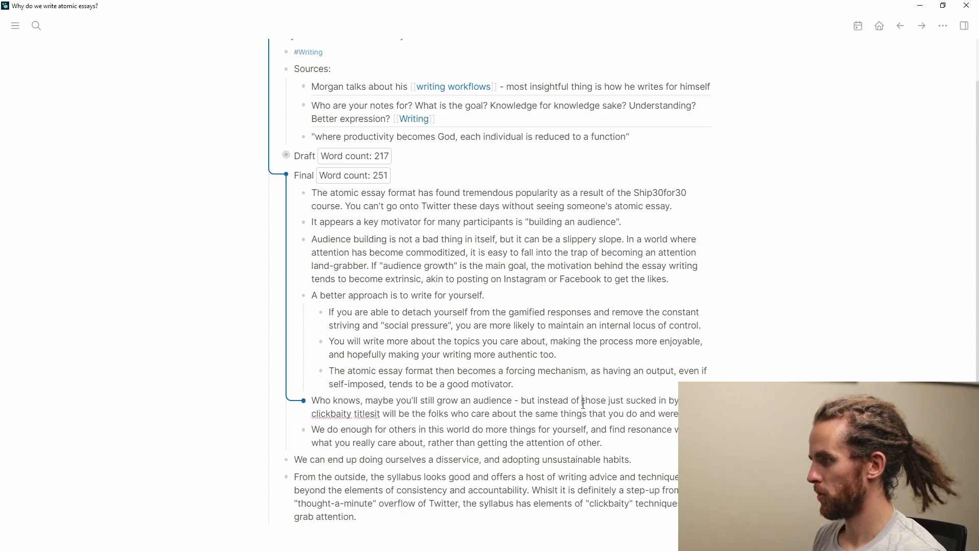
Step: Insert "being" before "those" and a comma after "titles" in the "Who knows" bullet
{"action": "key", "text": "ctrl+Left"}
{"action": "type", "text": "being"}
{"action": "key", "text": "ctrl+Right"}
{"action": "key", "text": "ctrl+Right"}
{"action": "key", "text": "ctrl+Right"}
{"action": "key", "text": "ctrl+Right"}
{"action": "key", "text": "ctrl+Right"}
{"action": "key", "text": "ctrl+Right"}
{"action": "key", "text": "ctrl+Right"}
{"action": "key", "text": "Right"}
{"action": "key", "text": "Right"}
{"action": "key", "text": "Right"}
{"action": "key", "text": "Right"}
{"action": "key", "text": "Right"}
{"action": "key", "text": "Right"}
{"action": "type", "text": ","}
Step: Focus the page on the Final block and end the "Who knows" bullet with a period right after "that you do"
{"action": "key", "text": "Down"}
{"action": "key", "text": "BackSpace"}
{"action": "key", "text": "Down"}
{"action": "key", "text": "Down"}
{"action": "key", "text": "Down"}
{"action": "key", "text": "Up"}
{"action": "key", "text": "Down"}
{"action": "left_click", "coordinate": [286, 175]}
{"action": "left_click", "coordinate": [624, 325]}
{"action": "key", "text": "shift+End"}
{"action": "type", "text": "."}
{"action": "left_click", "coordinate": [619, 336]}
{"action": "left_click", "coordinate": [650, 323]}
{"action": "key", "text": "Return"}
{"action": "type", "text": "T"}
{"action": "key", "text": "BackSpace"}
{"action": "key", "text": "Delete"}
Step: Remove "We do enough for others in this world" from the last bullet so it starts with "Do more things for yourself"
{"action": "key", "text": "ctrl+Right"}
{"action": "key", "text": "ctrl+Right"}
{"action": "key", "text": "ctrl+Right"}
{"action": "key", "text": "ctrl+Right"}
{"action": "key", "text": "ctrl+Right"}
{"action": "key", "text": "ctrl+shift+Right"}
{"action": "key", "text": "ctrl+shift+Right"}
{"action": "key", "text": "ctrl+shift+Right"}
{"action": "type", "text": "in our da"}
{"action": "key", "text": "ctrl+BackSpace"}
{"action": "key", "text": "ctrl+BackSpace"}
{"action": "key", "text": "ctrl+BackSpace"}
{"action": "key", "text": "ctrl+BackSpace"}
{"action": "key", "text": "ctrl+BackSpace"}
{"action": "key", "text": "ctrl+BackSpace"}
{"action": "key", "text": "ctrl+BackSpace"}
{"action": "key", "text": "ctrl+BackSpace"}
{"action": "key", "text": "Delete"}
{"action": "type", "text": "D"}
Step: Remove the comma after "yourself" and replace the ending after "what you really care about" with "- even if that"
{"action": "key", "text": "ctrl+Right"}
{"action": "key", "text": "ctrl+Right"}
{"action": "key", "text": "ctrl+Right"}
{"action": "key", "text": "ctrl+Right"}
{"action": "key", "text": "ctrl+Right"}
{"action": "key", "text": "Delete"}
{"action": "key", "text": "ctrl+Right"}
{"action": "key", "text": "ctrl+Right"}
{"action": "key", "text": "ctrl+Right"}
{"action": "key", "text": "ctrl+Right"}
{"action": "key", "text": "ctrl+Right"}
{"action": "key", "text": "ctrl+shift+Right"}
{"action": "key", "text": "Down"}
{"action": "key", "text": "ctrl+shift+Left"}
{"action": "key", "text": "ctrl+shift+Left"}
{"action": "key", "text": "ctrl+shift+Left"}
{"action": "key", "text": "ctrl+shift+Left"}
{"action": "key", "text": "ctrl+shift+Left"}
{"action": "key", "text": "ctrl+shift+Left"}
{"action": "key", "text": "ctrl+shift+Left"}
{"action": "key", "text": "ctrl+shift+Left"}
{"action": "key", "text": "ctrl+shift+Left"}
{"action": "type", "text": "-"}
Step: Insert above the last bullet a new one: "Even if you don't grow your audience, at least you'll find more resonance with yourself in a world where"
{"action": "key", "text": "Home"}
{"action": "key", "text": "Return"}
{"action": "type", "text": "W"}
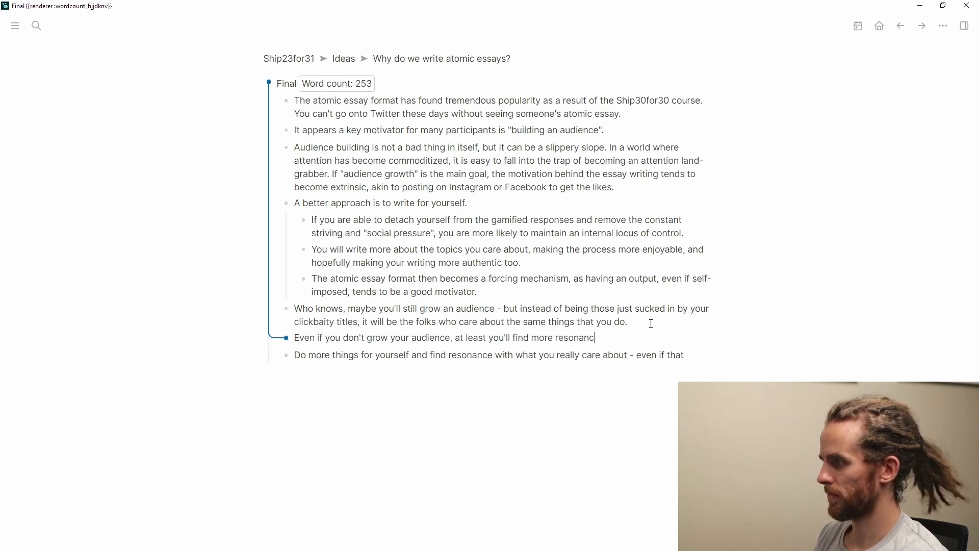
{"action": "type", "text": "n a world where there's a lot of"}
{"action": "key", "text": "ctrl+BackSpace"}
{"action": "key", "text": "ctrl+BackSpace"}
{"action": "key", "text": "ctrl+BackSpace"}
{"action": "key", "text": "ctrl+BackSpace"}
Step: Delete the whole "Do more things for yourself" bullet at the end of the Final version
{"action": "left_click", "coordinate": [515, 367]}
{"action": "key", "text": "ctrl+a"}
{"action": "key", "text": "BackSpace"}
{"action": "key", "text": "BackSpace"}
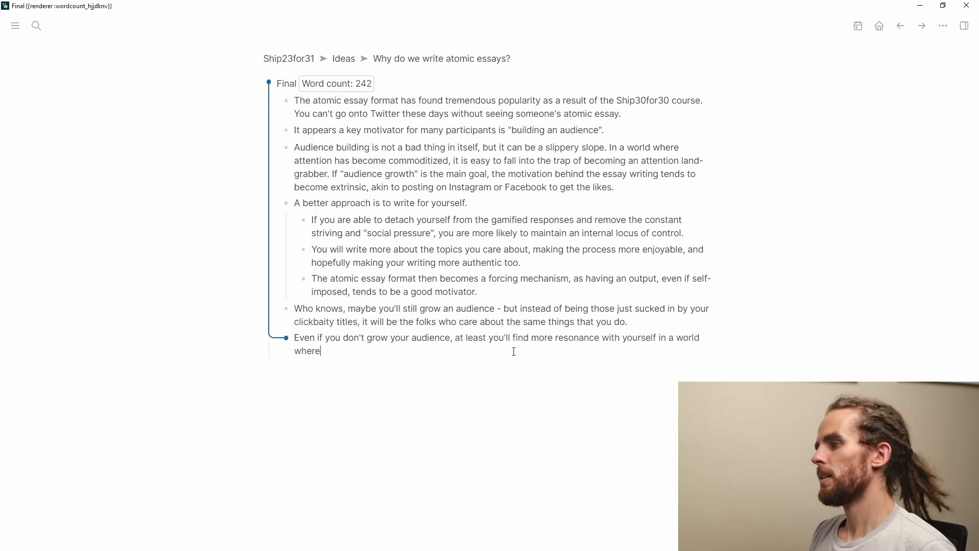
Step: Insert "it" before "being" in the "Who knows" bullet so it reads "instead of it being those"
{"action": "left_click", "coordinate": [560, 309]}
{"action": "key", "text": "ctrl+Right"}
{"action": "type", "text": "it"}
Step: Change the opening of the last bullet to "But even if you don't grow," by adding "But" and removing "your audience"
{"action": "key", "text": "Down"}
{"action": "key", "text": "Down"}
{"action": "key", "text": "Home"}
{"action": "key", "text": "Delete"}
{"action": "type", "text": "But e"}
{"action": "key", "text": "ctrl+Right"}
{"action": "key", "text": "ctrl+Right"}
{"action": "key", "text": "ctrl+Right"}
{"action": "key", "text": "ctrl+Right"}
{"action": "key", "text": "ctrl+Right"}
{"action": "key", "text": "ctrl+Delete"}
{"action": "key", "text": "ctrl+Delete"}
{"action": "key", "text": "BackSpace"}
Step: Replace "in a world where" at the end of the last bullet with ". Surely that's a good thing?"
{"action": "key", "text": "ctrl+Right"}
{"action": "key", "text": "ctrl+Right"}
{"action": "key", "text": "ctrl+Right"}
{"action": "key", "text": "ctrl+Right"}
{"action": "key", "text": "ctrl+Right"}
{"action": "key", "text": "ctrl+Right"}
{"action": "key", "text": "ctrl+Right"}
{"action": "key", "text": "ctrl+Right"}
{"action": "key", "text": "ctrl+Right"}
{"action": "key", "text": "ctrl+Right"}
{"action": "key", "text": "ctrl+shift+Left"}
{"action": "key", "text": "ctrl+shift+Left"}
{"action": "key", "text": "ctrl+shift+Left"}
{"action": "key", "text": "ctrl+shift+Left"}
{"action": "key", "text": "BackSpace"}
{"action": "key", "text": "BackSpace"}
{"action": "type", "text": ". Surely that's a good thing?"}
Step: Copy all bullets of the Final version and switch to Grammarly in the browser
{"action": "left_click_drag", "start_coordinate": [590, 329], "coordinate": [397, 173]}
{"action": "key", "text": "ctrl+c"}
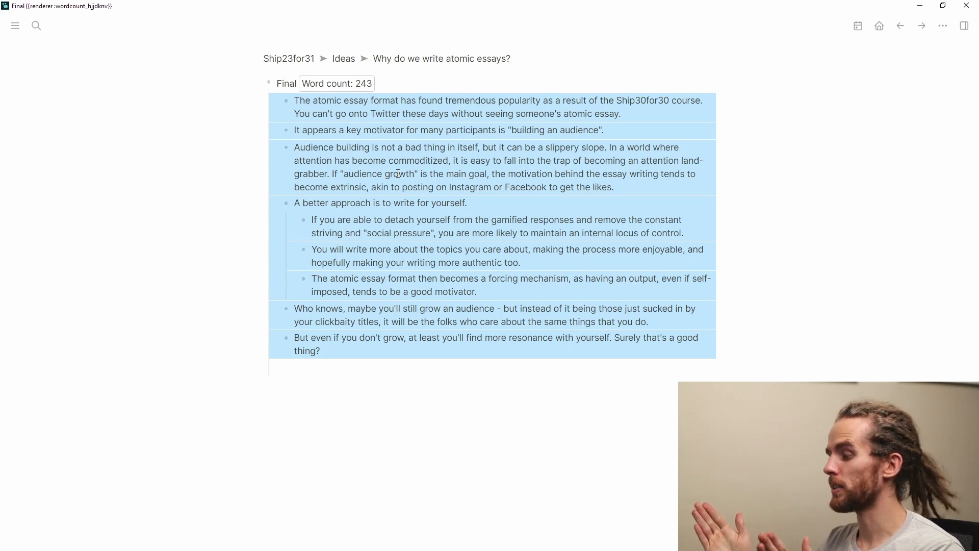
{"action": "key", "text": "alt+Tab"}
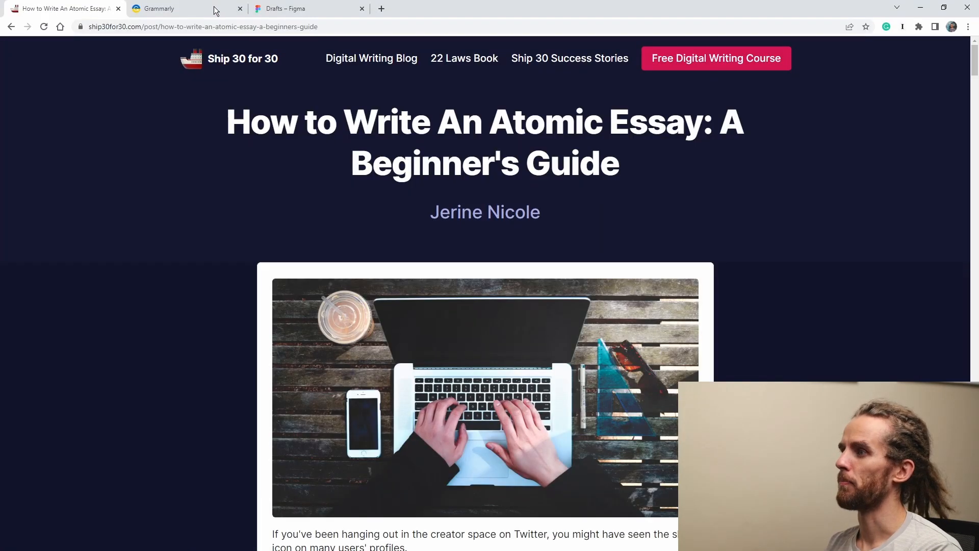
{"action": "left_click", "coordinate": [217, 9]}
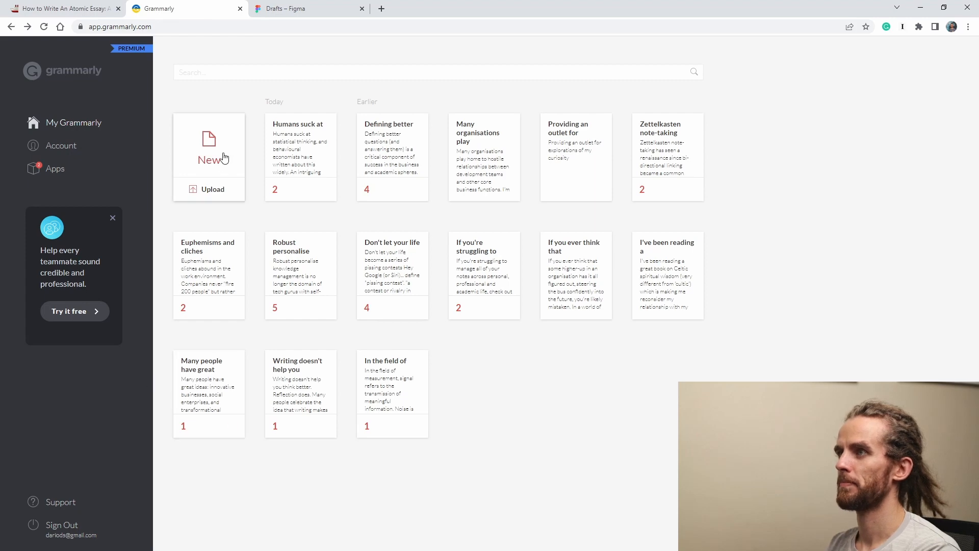
Step: Paste the essay into a new Grammarly document and accept the default Knowledgeable, Neutral and General goals
{"action": "key", "text": "alt+Tab"}
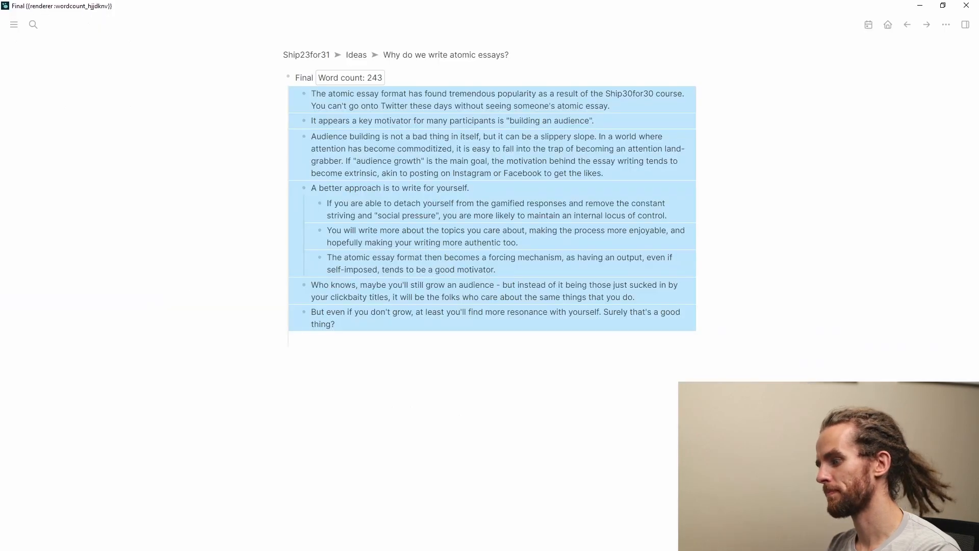
{"action": "left_click", "coordinate": [848, 207]}
{"action": "key", "text": "alt+Tab"}
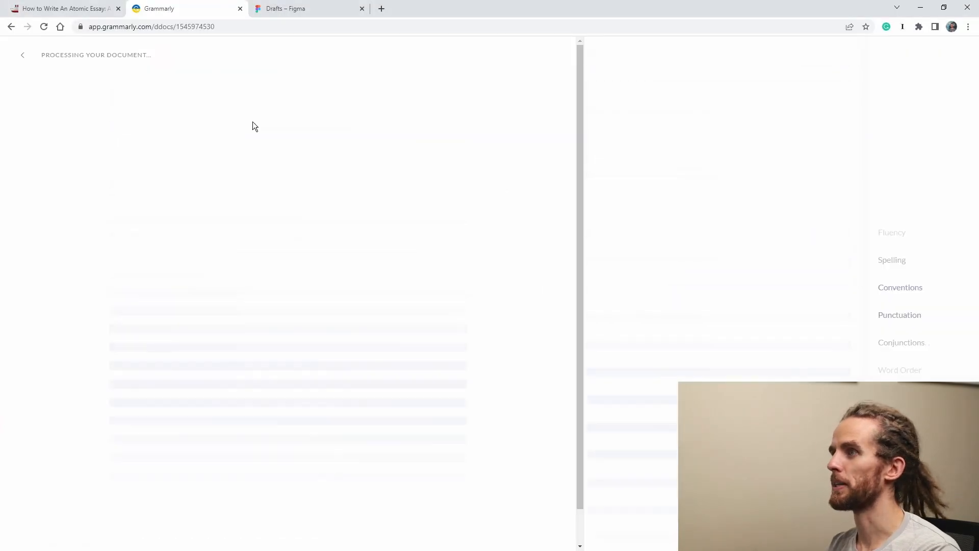
{"action": "key", "text": "ctrl+v"}
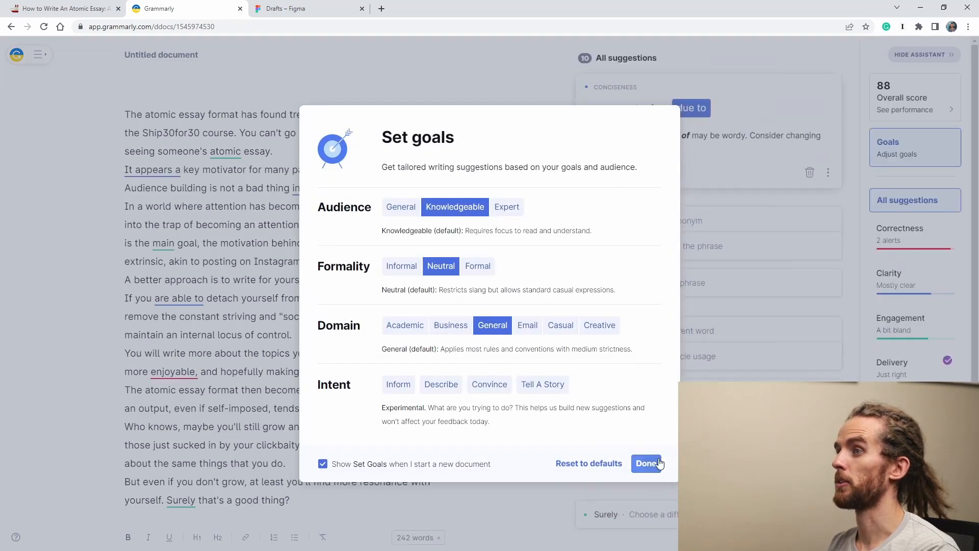
{"action": "left_click", "coordinate": [646, 463]}
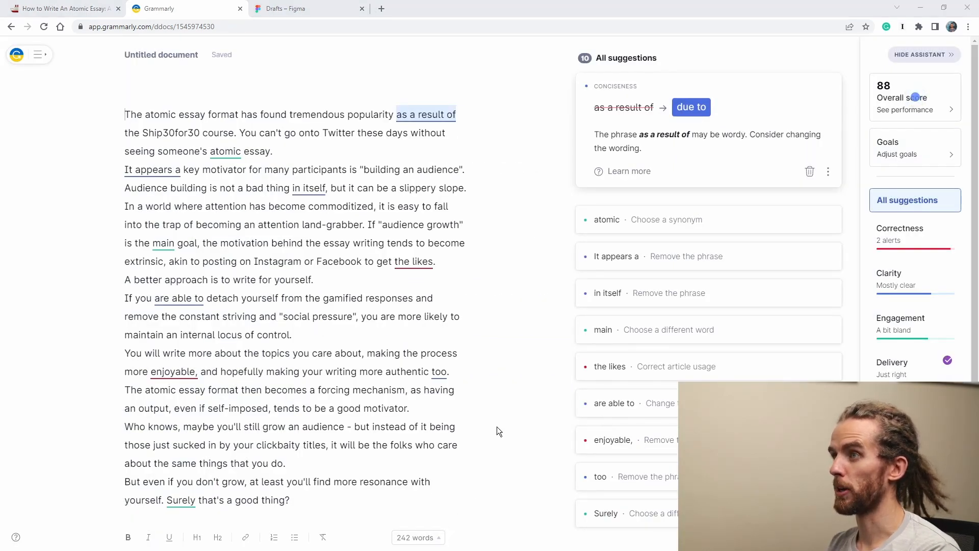
Step: Back in Logseq, preview the Final bullets' "Copy as" text export with the dashes indentation style and close it
{"action": "key", "text": "alt+Tab"}
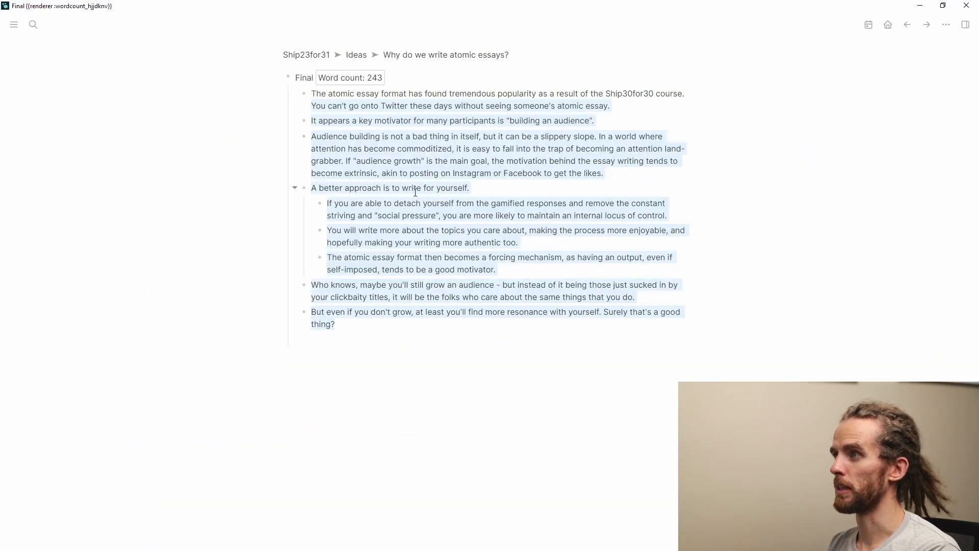
{"action": "key", "text": "Escape"}
{"action": "key", "text": "ctrl+plus"}
{"action": "left_click_drag", "start_coordinate": [382, 142], "coordinate": [383, 347]}
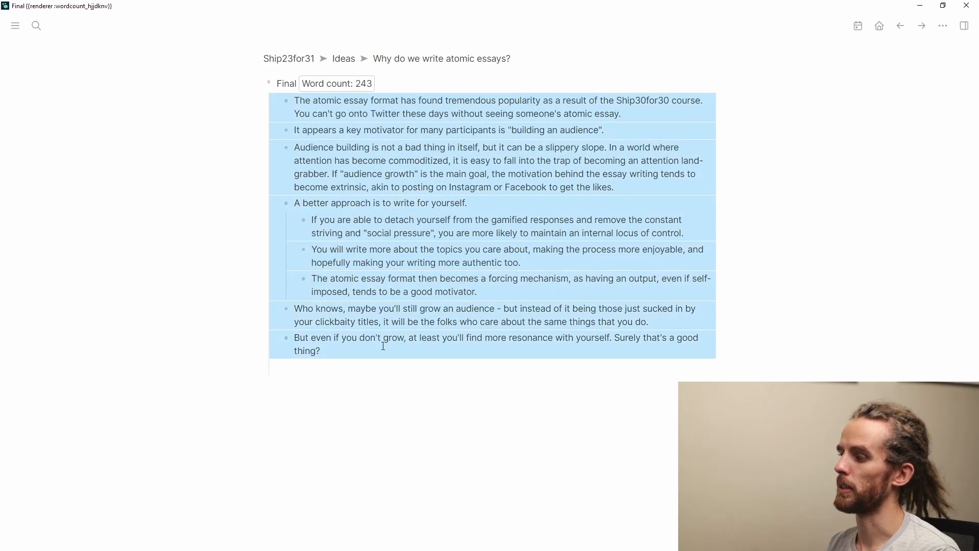
{"action": "right_click", "coordinate": [288, 107]}
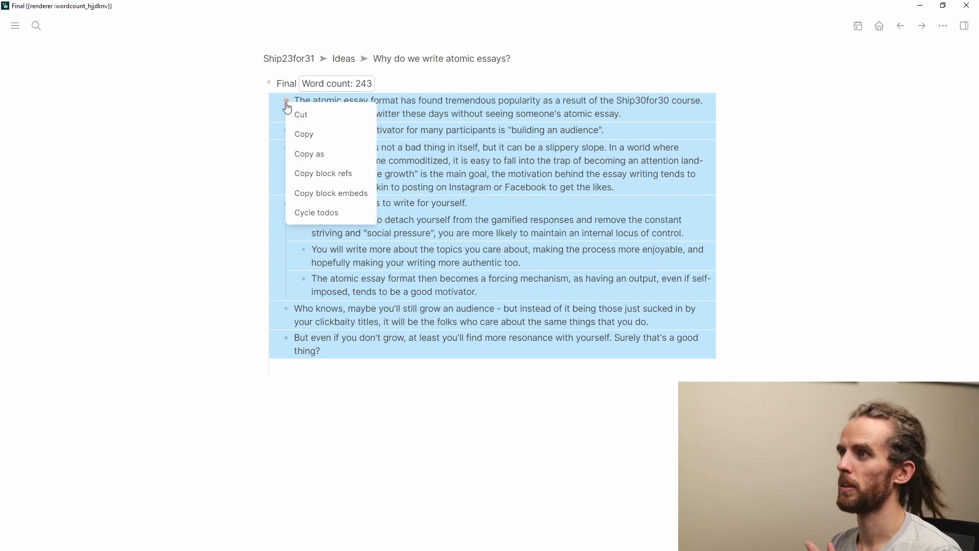
{"action": "left_click", "coordinate": [333, 156]}
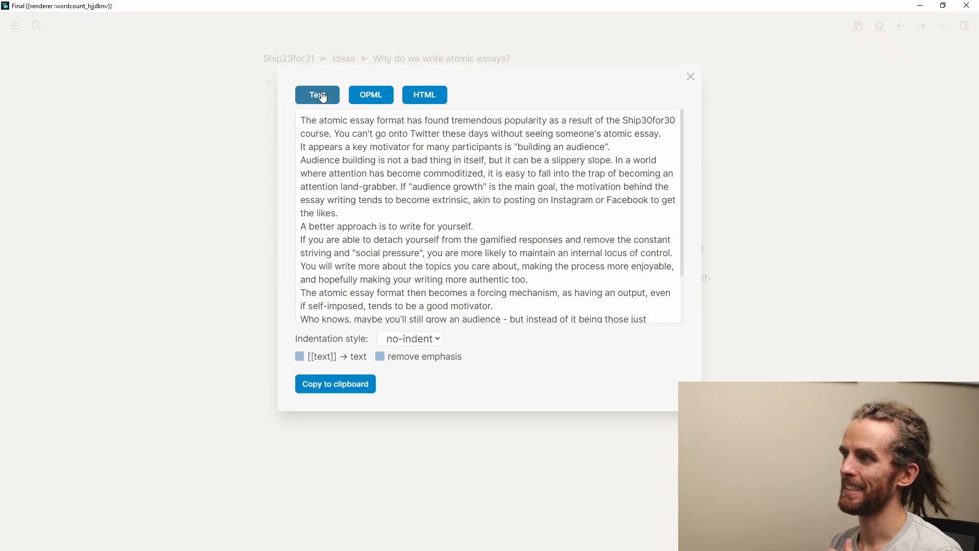
{"action": "left_click", "coordinate": [429, 345]}
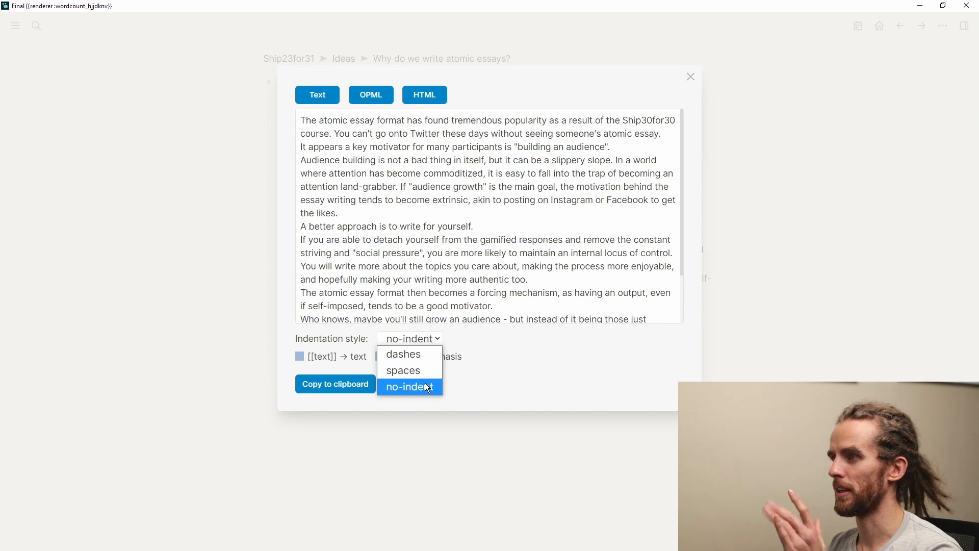
{"action": "left_click", "coordinate": [426, 359]}
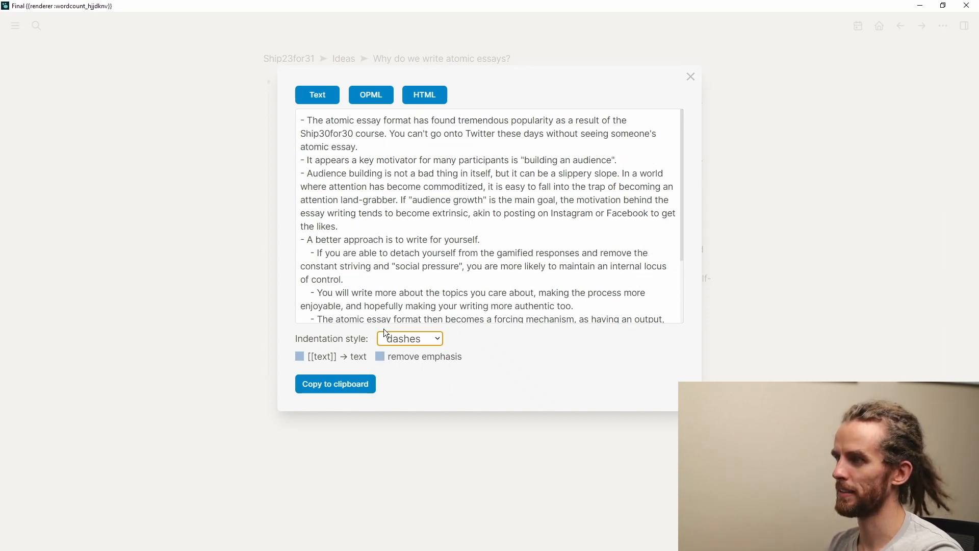
{"action": "left_click", "coordinate": [691, 77]}
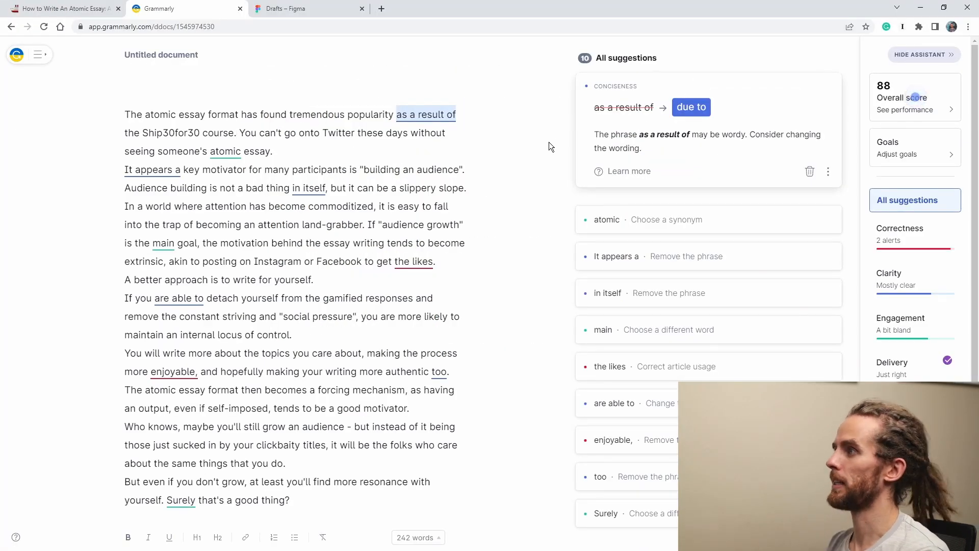
Step: In Grammarly, replace "as a result of" with "due to", dismiss the "nuclear" synonym and resolve the remaining suggestions up to "Surely"
{"action": "left_click", "coordinate": [691, 107]}
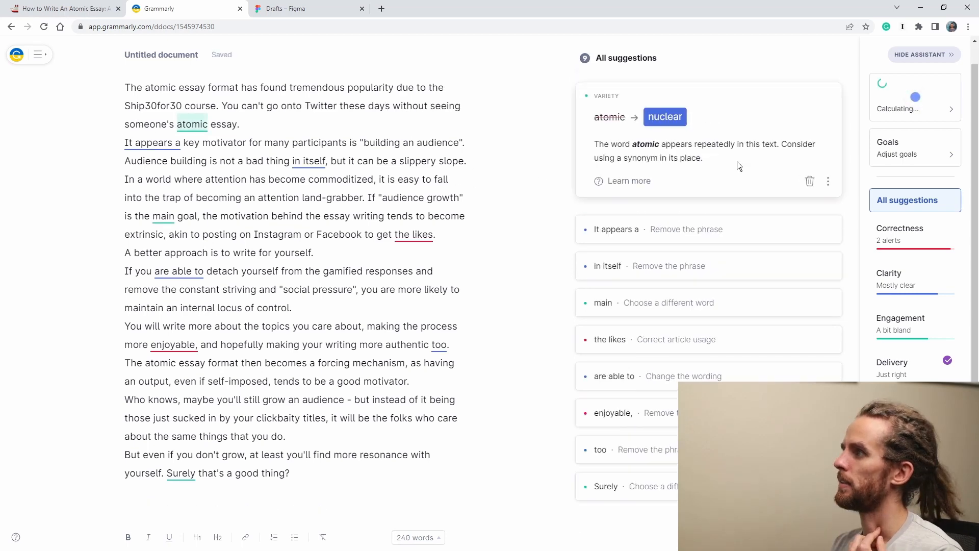
{"action": "left_click", "coordinate": [809, 182]}
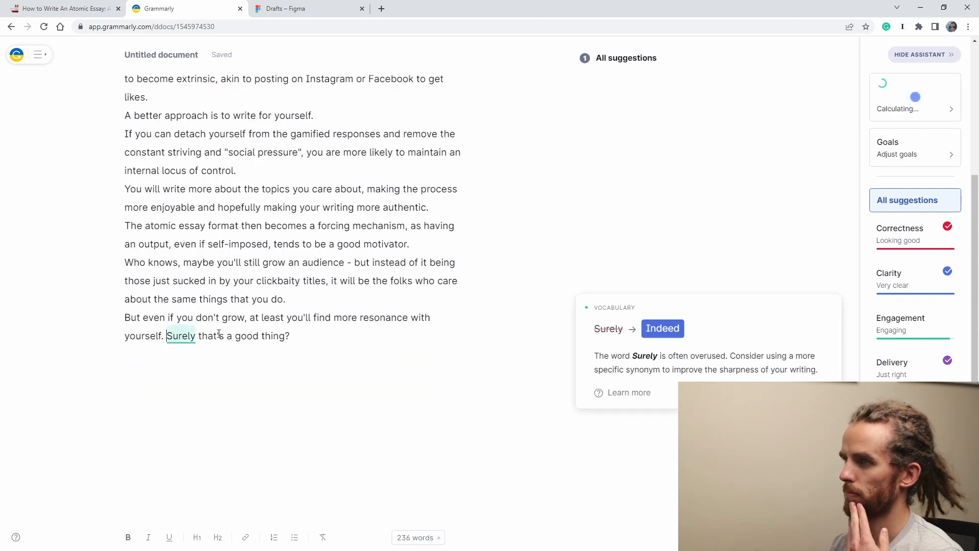
Step: Read through the corrected essay and insert "latest" before "atomic essay" at the end of the first paragraph
{"action": "scroll", "coordinate": [349, 315], "scroll_direction": "up", "scroll_amount": 2}
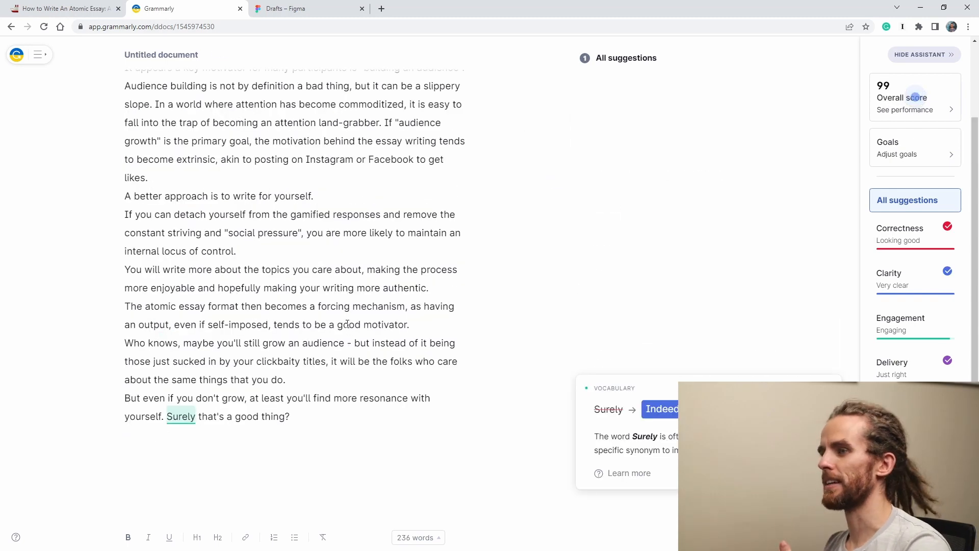
{"action": "scroll", "coordinate": [315, 331], "scroll_direction": "up", "scroll_amount": 2}
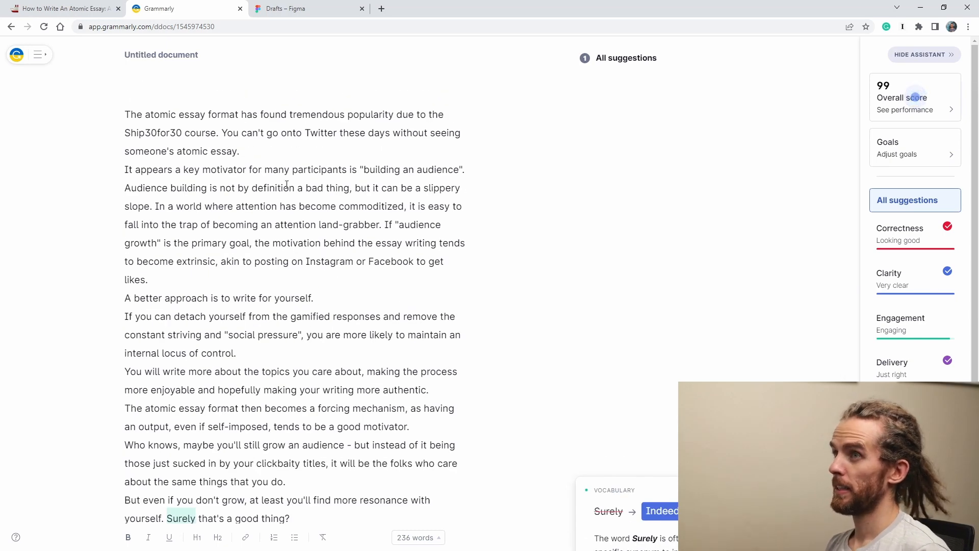
{"action": "scroll", "coordinate": [287, 185], "scroll_direction": "down", "scroll_amount": 1}
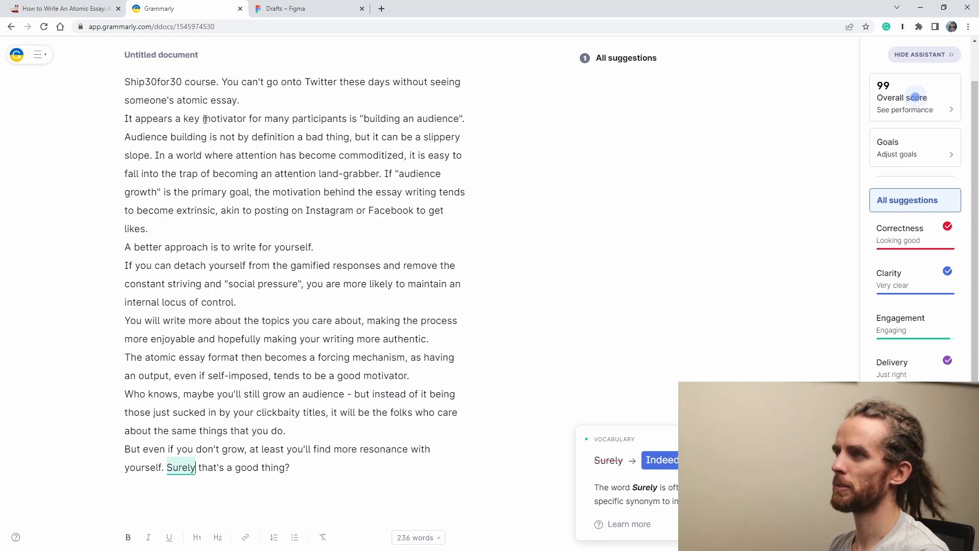
{"action": "scroll", "coordinate": [209, 108], "scroll_direction": "up", "scroll_amount": 1}
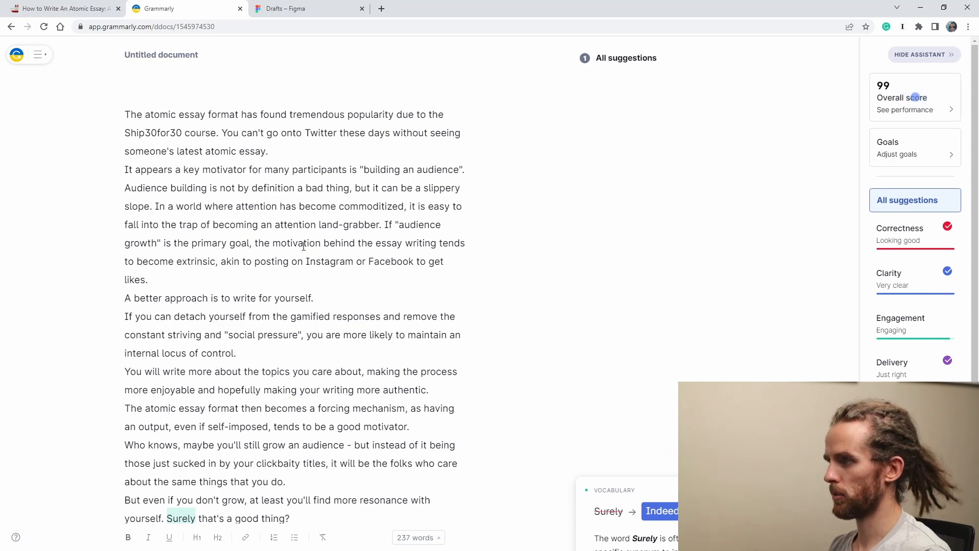
Step: Reorder the locus of control sentence to begin "You are more likely to maintain an internal locus of control if you can detach yourself"
{"action": "scroll", "coordinate": [303, 247], "scroll_direction": "down", "scroll_amount": 1}
{"action": "left_click_drag", "start_coordinate": [126, 247], "coordinate": [332, 248]}
{"action": "left_click_drag", "start_coordinate": [306, 284], "coordinate": [233, 304]}
{"action": "key", "text": "BackSpace"}
{"action": "left_click", "coordinate": [202, 263]}
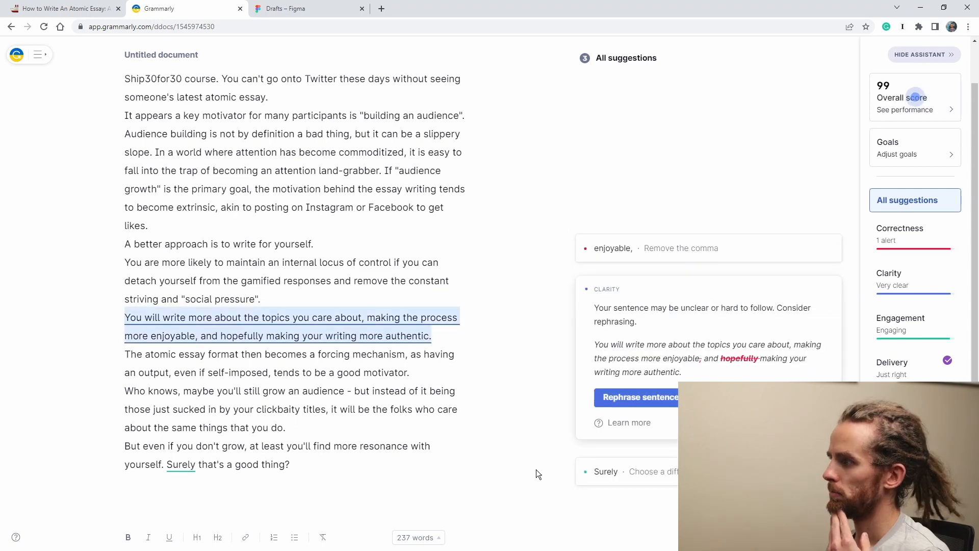
Step: Reword the forcing mechanism sentence to end "because having an output, even self-imposed, tends to be a great motivator" and begin the last paragraph with "And"
{"action": "double_click", "coordinate": [416, 357]}
{"action": "type", "text": "because"}
{"action": "key", "text": "BackSpace"}
{"action": "double_click", "coordinate": [312, 372]}
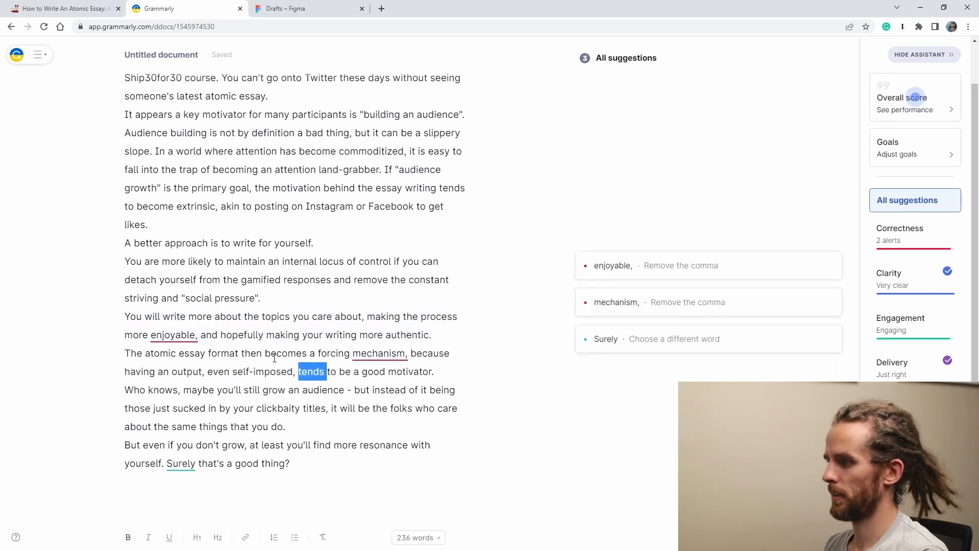
{"action": "type", "text": "tends"}
{"action": "double_click", "coordinate": [373, 372]}
{"action": "type", "text": "great"}
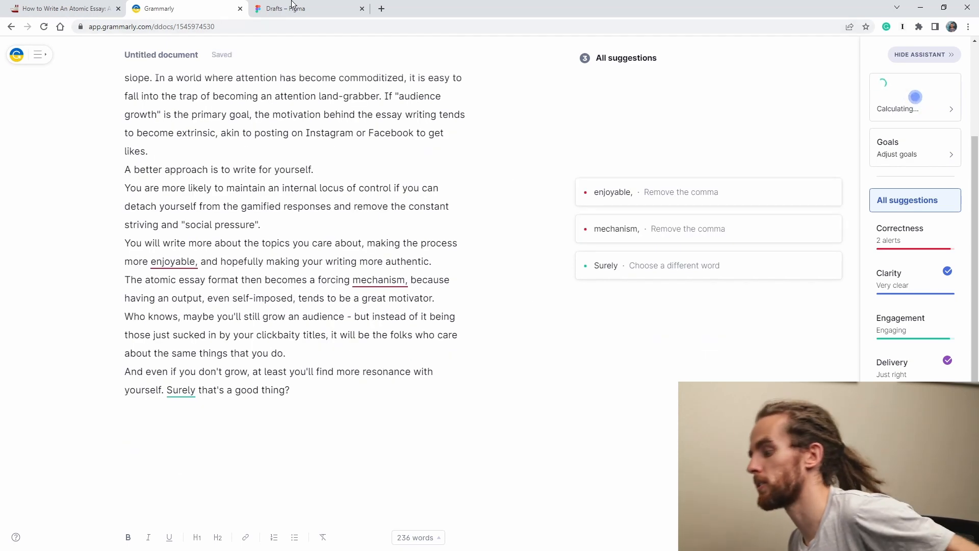
Step: Switch to the Figma drafts and duplicate the "Atomic essay 5" file
{"action": "left_click", "coordinate": [288, 6]}
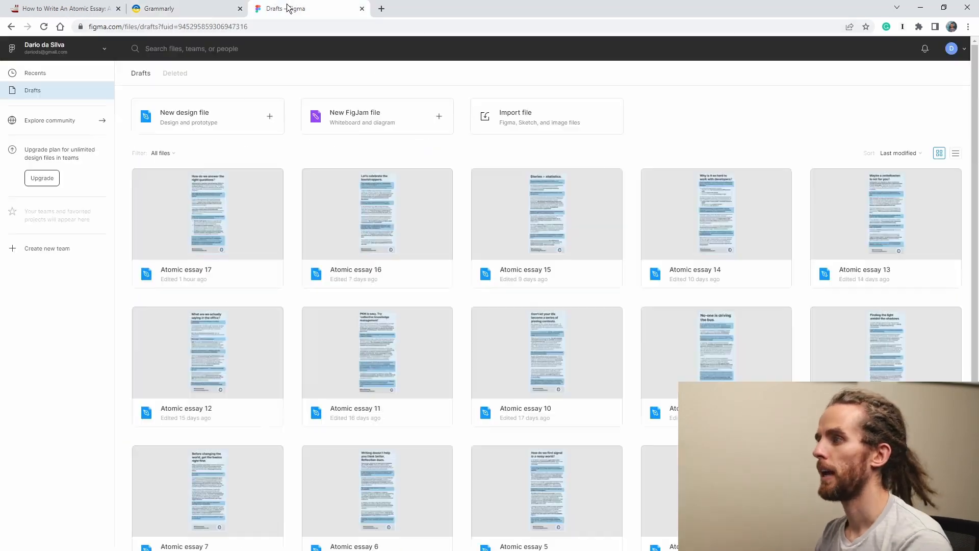
{"action": "scroll", "coordinate": [372, 158], "scroll_direction": "down", "scroll_amount": 3}
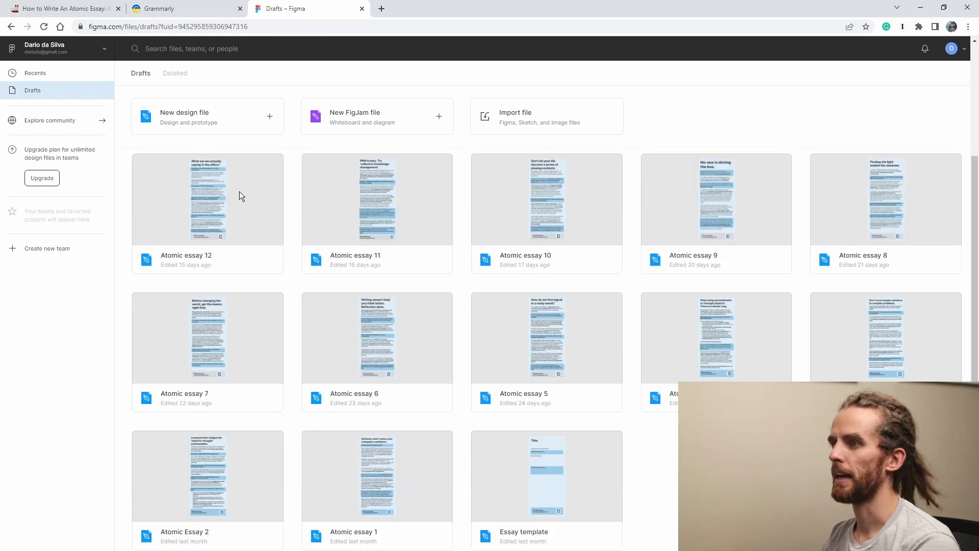
{"action": "scroll", "coordinate": [241, 192], "scroll_direction": "up", "scroll_amount": 3}
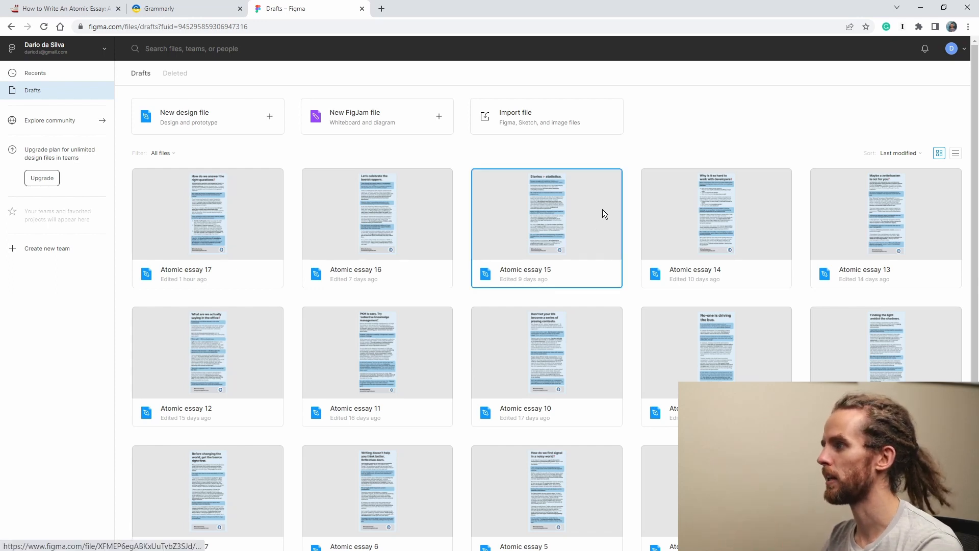
{"action": "right_click", "coordinate": [603, 213]}
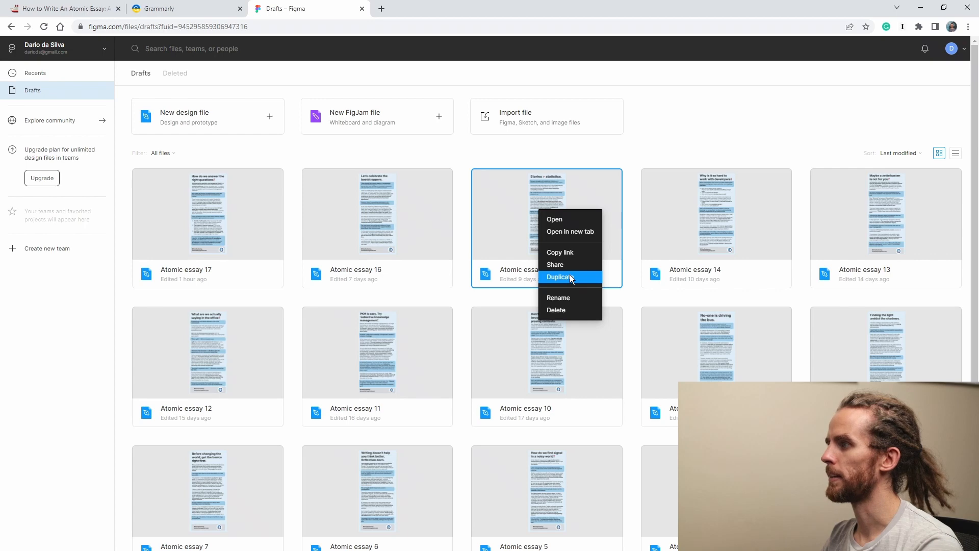
{"action": "left_click", "coordinate": [430, 244]}
{"action": "scroll", "coordinate": [589, 368], "scroll_direction": "down", "scroll_amount": 2}
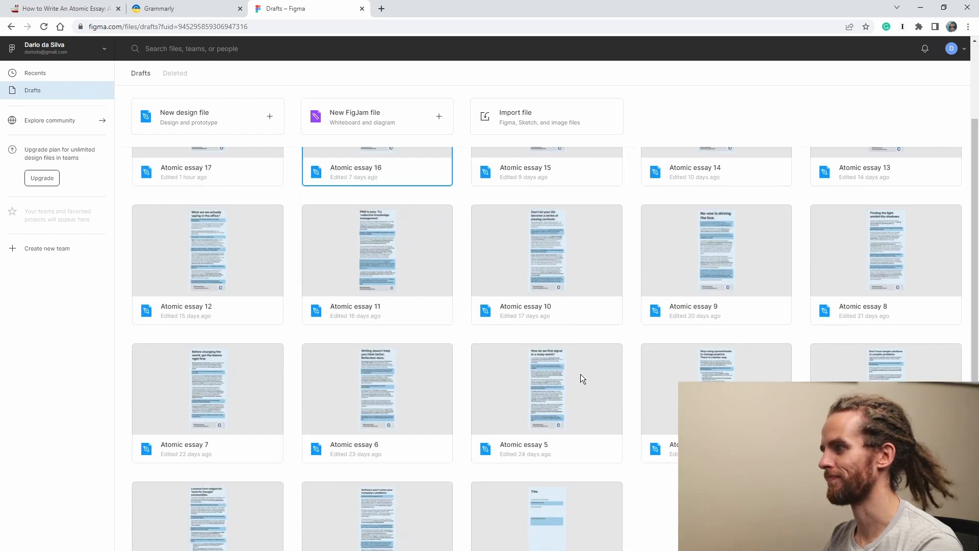
{"action": "right_click", "coordinate": [580, 373]}
{"action": "left_click", "coordinate": [545, 329]}
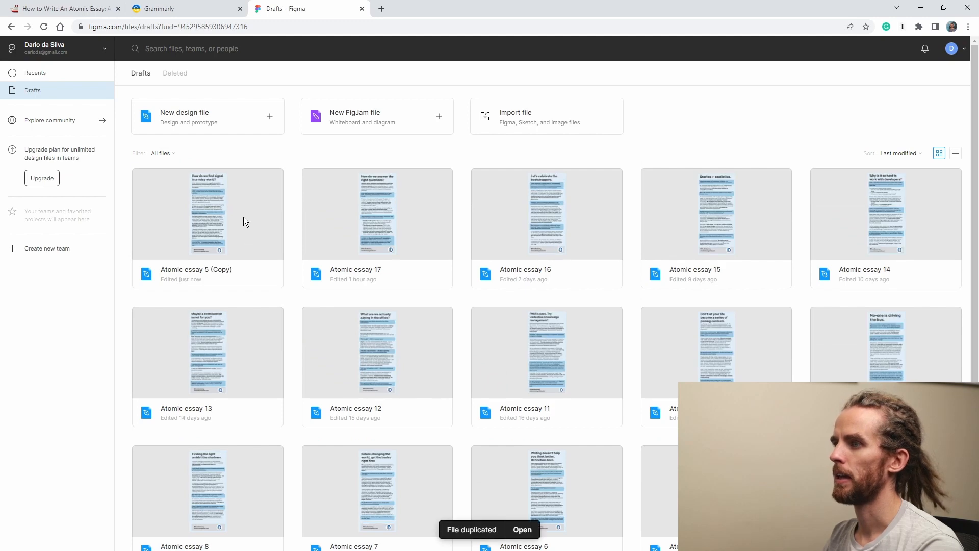
Step: Rename the duplicated file as "Atomic essay 18" and open it
{"action": "left_click", "coordinate": [243, 216]}
{"action": "right_click", "coordinate": [242, 249]}
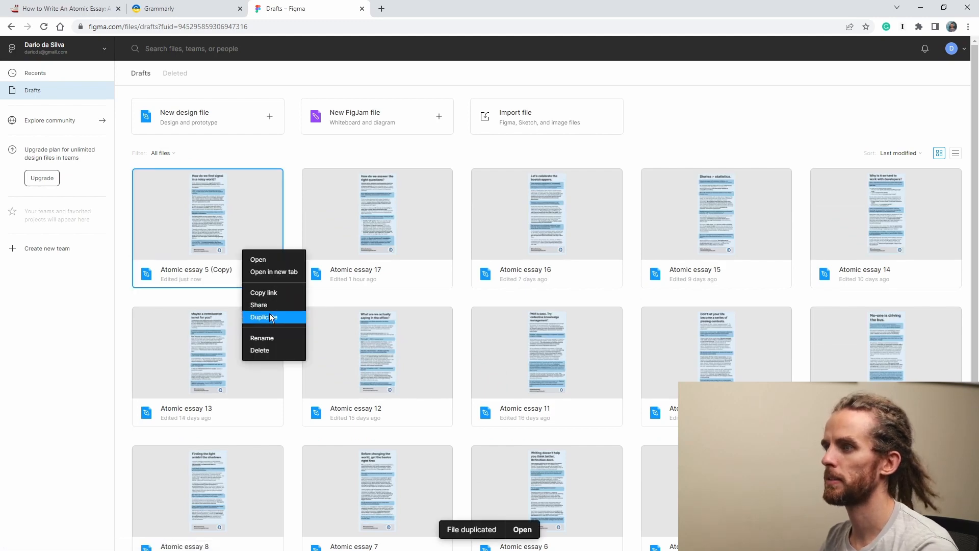
{"action": "left_click", "coordinate": [271, 337]}
{"action": "type", "text": "Atomic essay"}
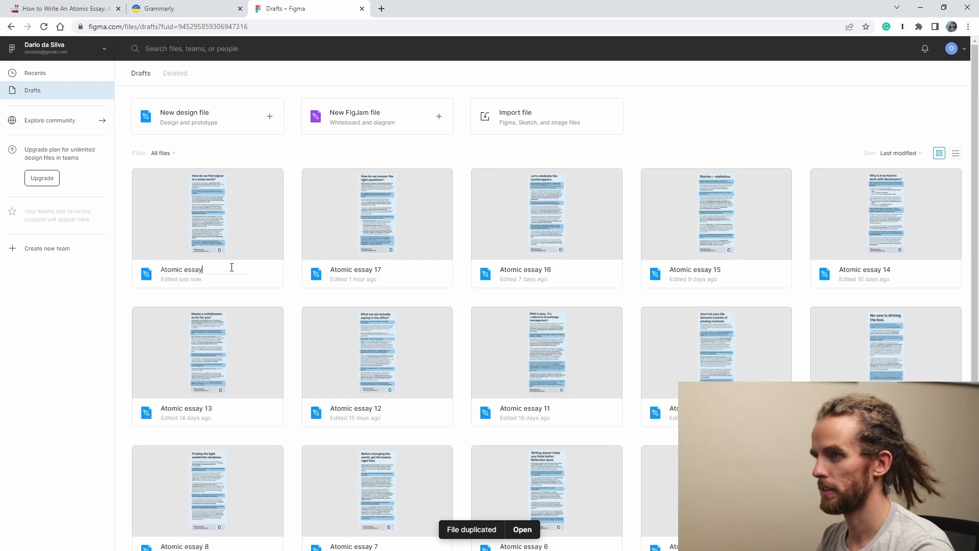
{"action": "type", "text": " 18"}
{"action": "key", "text": "Return"}
{"action": "double_click", "coordinate": [248, 231]}
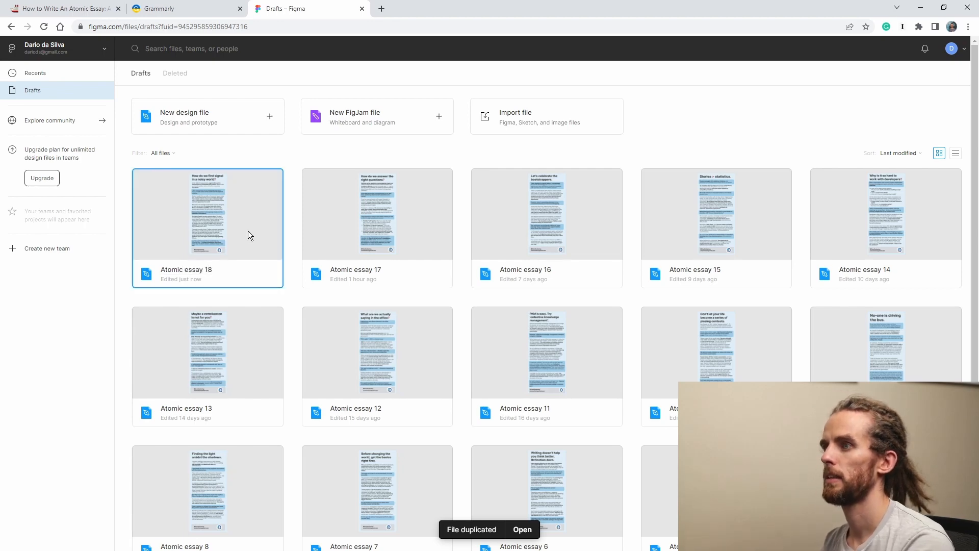
Step: Return to Grammarly and select the entire edited essay text for copying
{"action": "left_click", "coordinate": [207, 7]}
{"action": "left_click", "coordinate": [276, 390]}
{"action": "key", "text": "ctrl+a"}
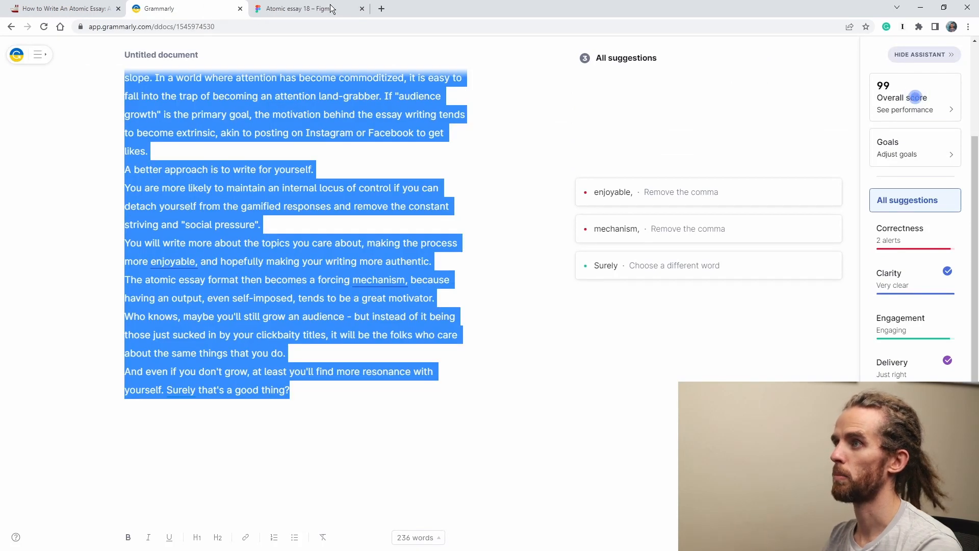
Step: Switch to the Atomic essay 18 file in Figma and replace the template's main text with the copied essay
{"action": "key", "text": "ctrl+Tab"}
{"action": "double_click", "coordinate": [491, 148]}
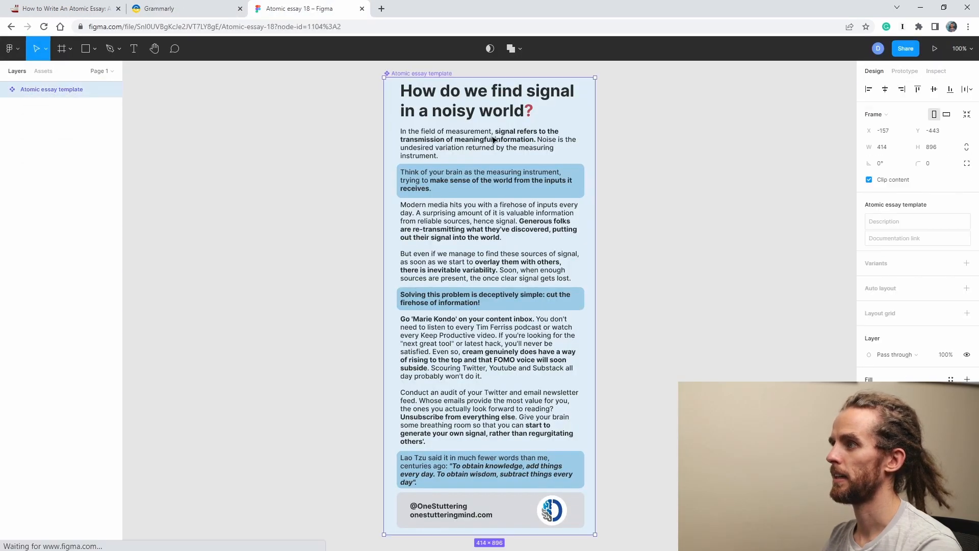
{"action": "double_click", "coordinate": [482, 143]}
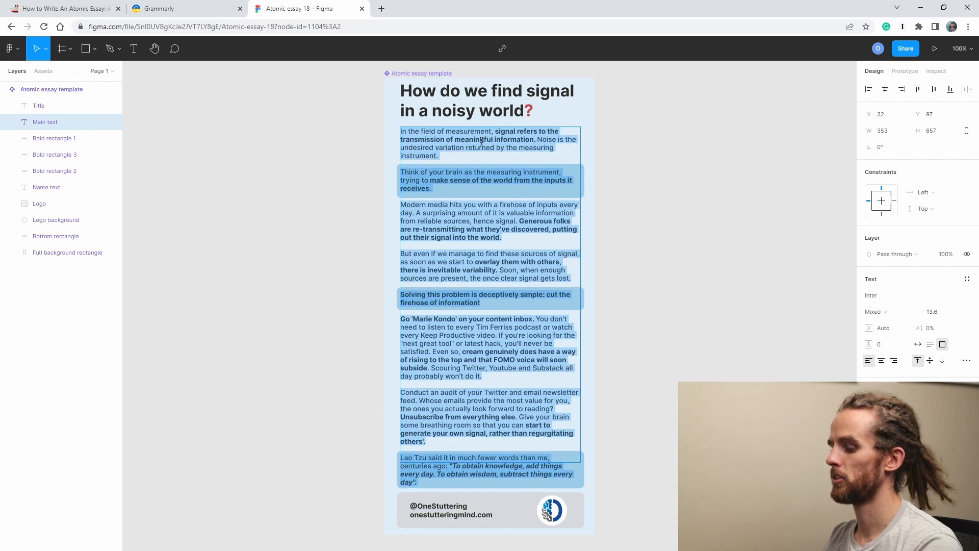
{"action": "type", "text": "The atomic essay format has found tremendous popularity due to the Ship30for30 course. You can't go onto Twitter these days without seeing someone's latest atomic essay. It appears a key motivator for many participants is \"building an audience\". Audience building is not by definition a bad thing, but it can be a slippery slope. In a world where attention has become commoditized, it is easy to fall into the trap of becoming an attention land-grabber. If \"audience growth\" is the primary goal, the motivation behind the essay writing tends to become extrinsic, akin to posting on Instagram or Facebook to get likes. A better approach is to write for yourself. You are more likely to maintain an internal locus of control if you can detach yourself from the gamified responses and remove the constant striving and \"social pressure\". You will write more about the topics you care about, making the process more enjoyable, and hopefully making your writing more authentic. The atomic essay format then becomes a forcing mechanism, because having an output, even self-imposed, tends to be a great motivator. Who knows, maybe you'll still grow an audience - but instead of it being those just sucked in by your clickbaity titles, it will be the folks who care about the same things that you do. And even if you don't grow, at least you'll find more resonance with yourself. Surely that's a good thing?"}
Step: Separate the paragraphs of the pasted essay in the main text with blank lines
{"action": "left_click", "coordinate": [491, 158]}
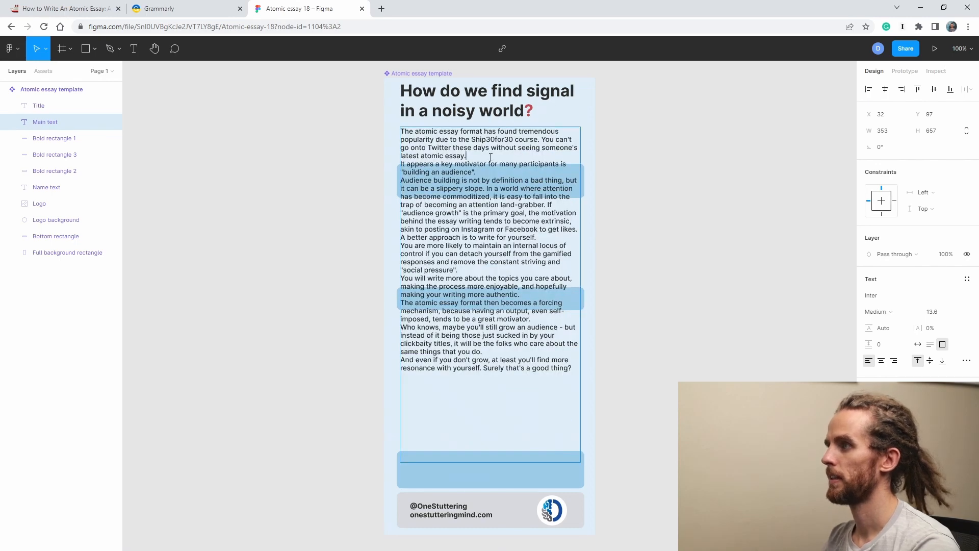
{"action": "key", "text": "Return"}
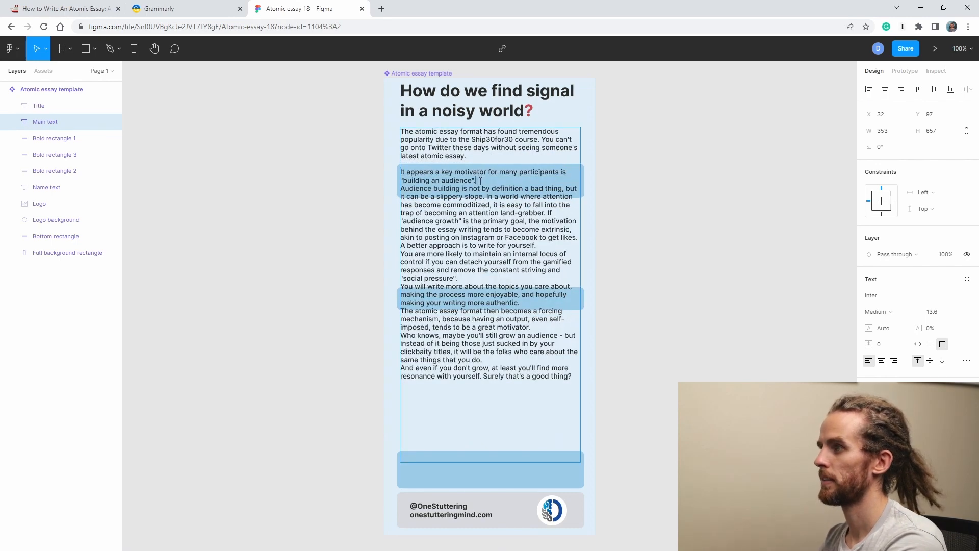
{"action": "key", "text": "ctrl+equal"}
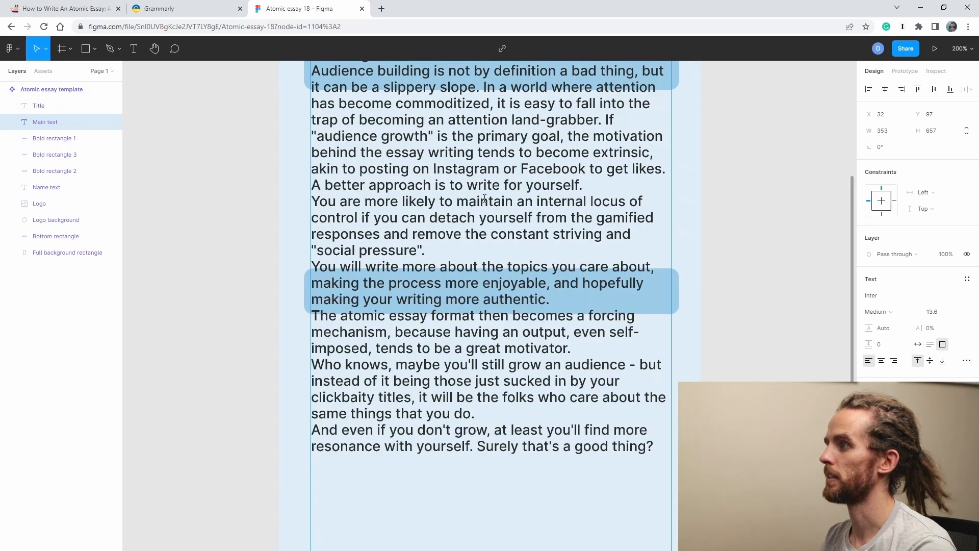
{"action": "scroll", "coordinate": [509, 223], "scroll_direction": "up", "scroll_amount": 2}
{"action": "scroll", "coordinate": [508, 223], "scroll_direction": "up", "scroll_amount": 2}
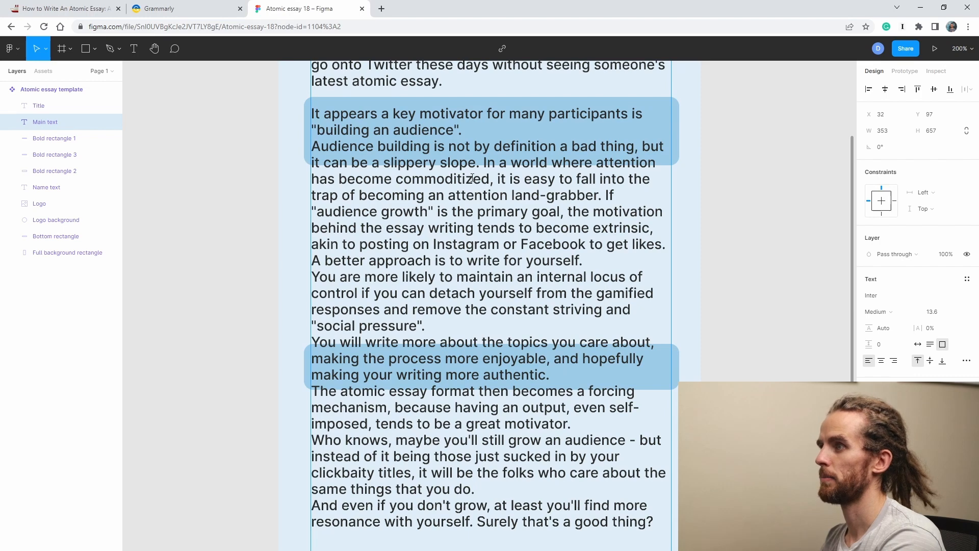
{"action": "key", "text": "Return"}
{"action": "left_click", "coordinate": [612, 220]}
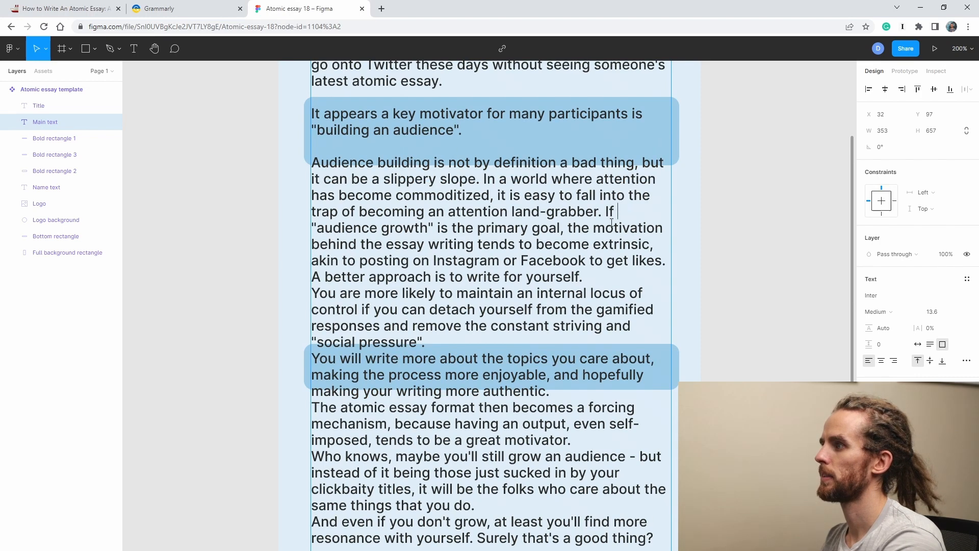
{"action": "key", "text": "Return"}
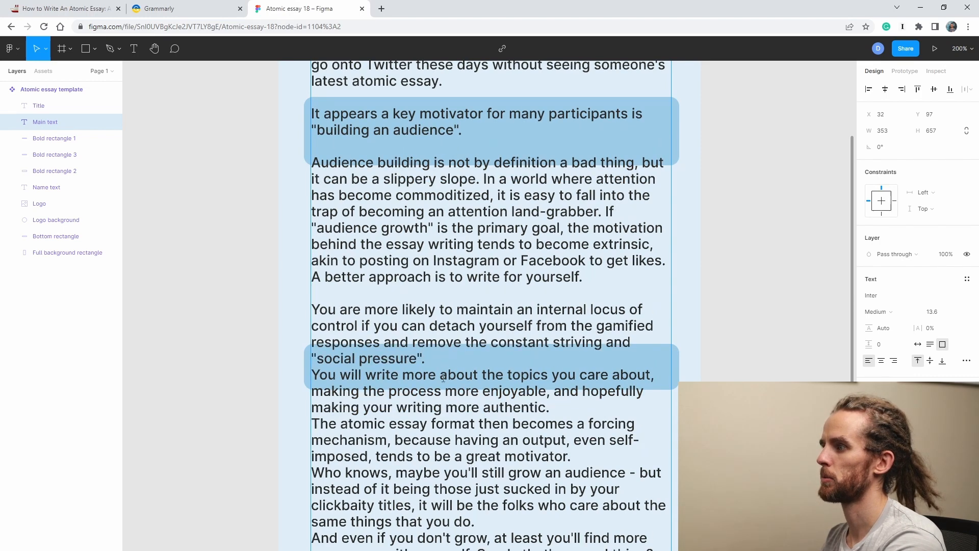
{"action": "left_click", "coordinate": [452, 357]}
{"action": "key", "text": "Return"}
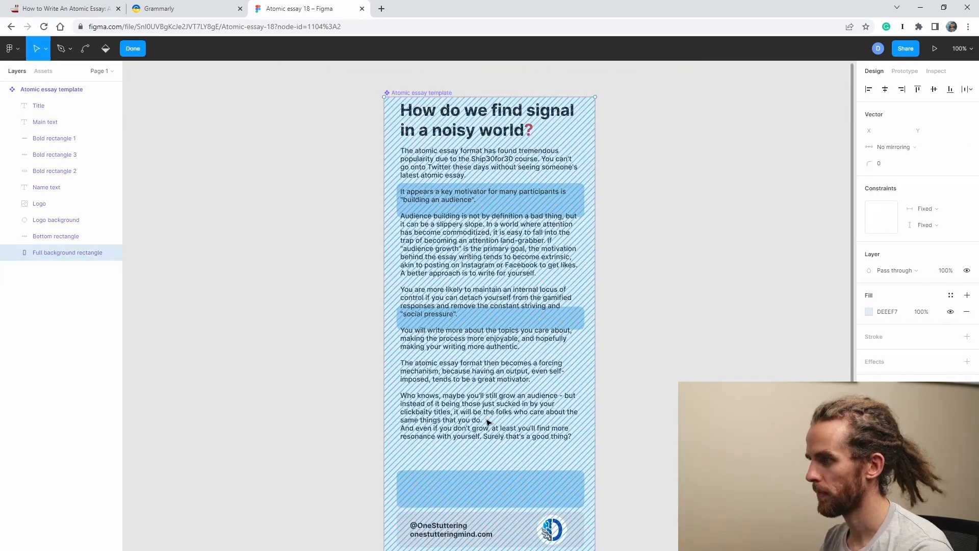
{"action": "double_click", "coordinate": [482, 421]}
{"action": "key", "text": "Return"}
{"action": "key", "text": "Escape"}
Step: Change the essay title to "Why do we write atomic essays?"
{"action": "double_click", "coordinate": [459, 116]}
{"action": "left_click_drag", "start_coordinate": [525, 130], "coordinate": [401, 110]}
{"action": "type", "text": "Why do we write atomic essays?"}
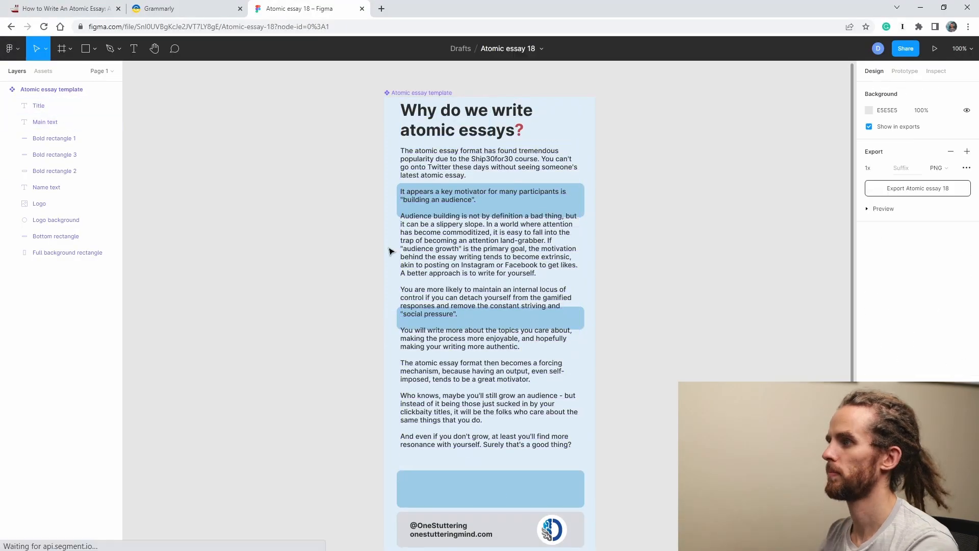
Step: Bold the essay's first sentence and the paragraph "It appears a key motivator for many participants is 'building an audience'"
{"action": "left_click", "coordinate": [496, 155]}
{"action": "left_click_drag", "start_coordinate": [401, 151], "coordinate": [541, 159]}
{"action": "key", "text": "ctrl+b"}
{"action": "left_click", "coordinate": [478, 131]}
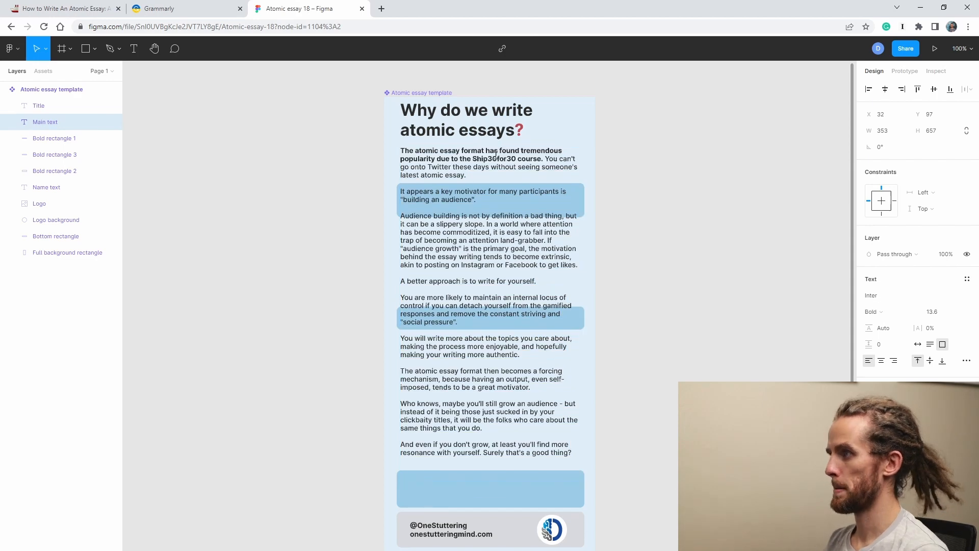
{"action": "double_click", "coordinate": [468, 164]}
{"action": "left_click_drag", "start_coordinate": [401, 191], "coordinate": [477, 200]}
{"action": "key", "text": "ctrl+b"}
Step: Bold "If 'audience growth' is the primary goal, the motivation behind the essay writing tends to become extrinsic" and "A better approach is to write for yourself."
{"action": "left_click", "coordinate": [488, 224]}
{"action": "left_click_drag", "start_coordinate": [548, 241], "coordinate": [400, 282]}
{"action": "key", "text": "ctrl+b"}
{"action": "key", "text": "ctrl+b"}
Step: Move Bold rectangle 3 up behind the final paragraph beginning "And even if you don't grow"
{"action": "left_click", "coordinate": [76, 154]}
{"action": "key", "text": "Up"}
{"action": "key", "text": "Up"}
{"action": "key", "text": "Up"}
{"action": "key", "text": "Up"}
{"action": "key", "text": "Up"}
{"action": "key", "text": "Up"}
{"action": "key", "text": "Up"}
{"action": "key", "text": "Up"}
{"action": "key", "text": "Up"}
{"action": "key", "text": "Up"}
{"action": "key", "text": "Up"}
{"action": "key", "text": "Up"}
{"action": "key", "text": "Up"}
{"action": "key", "text": "Up"}
{"action": "key", "text": "Up"}
{"action": "key", "text": "Up"}
{"action": "key", "text": "Up"}
{"action": "key", "text": "Up"}
{"action": "key", "text": "Up"}
{"action": "key", "text": "Up"}
Step: Move Bold rectangle 1 up behind the line "A better approach is to write for yourself."
{"action": "left_click", "coordinate": [71, 140]}
{"action": "key", "text": "Up"}
{"action": "key", "text": "Up"}
{"action": "key", "text": "Up"}
{"action": "key", "text": "Up"}
{"action": "key", "text": "Up"}
{"action": "key", "text": "Up"}
{"action": "key", "text": "Up"}
{"action": "key", "text": "Up"}
{"action": "key", "text": "Up"}
{"action": "key", "text": "Up"}
{"action": "key", "text": "Up"}
{"action": "key", "text": "Up"}
{"action": "key", "text": "Up"}
{"action": "key", "text": "Up"}
{"action": "key", "text": "Up"}
{"action": "key", "text": "Up"}
{"action": "key", "text": "Up"}
{"action": "key", "text": "Up"}
{"action": "key", "text": "Up"}
{"action": "key", "text": "Up"}
{"action": "key", "text": "Up"}
{"action": "key", "text": "Up"}
{"action": "key", "text": "Up"}
{"action": "key", "text": "Up"}
{"action": "key", "text": "Up"}
{"action": "key", "text": "Up"}
{"action": "key", "text": "Up"}
{"action": "key", "text": "Up"}
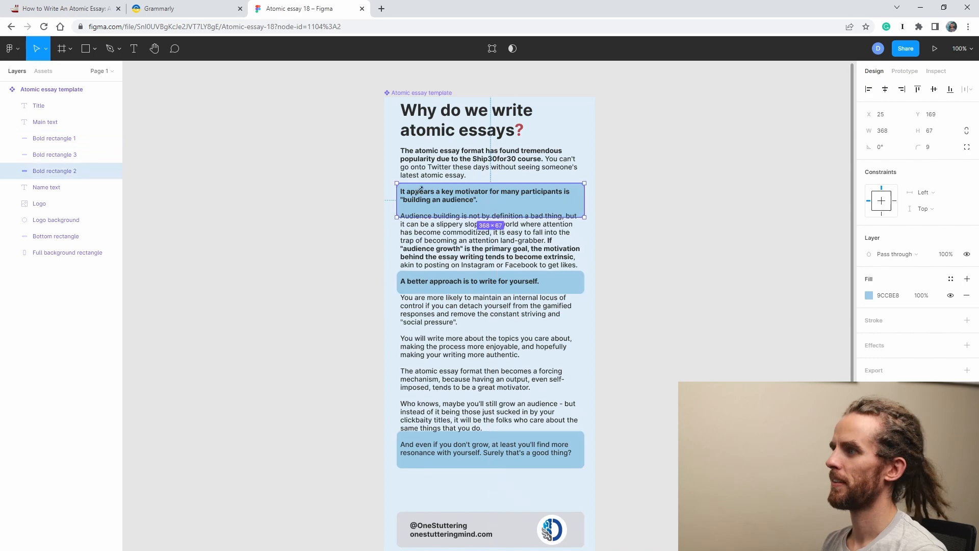
Step: Shorten Bold rectangle 2 so it fits the two-line paragraph "It appears a key motivator for many participants"
{"action": "left_click", "coordinate": [80, 174]}
{"action": "left_click_drag", "start_coordinate": [490, 218], "coordinate": [490, 208]}
{"action": "left_click", "coordinate": [71, 139]}
{"action": "key", "text": "Escape"}
Step: Bold "detach yourself from the gamified responses", "write more about the topics you care about" and "The atomic essay format then becomes a forcing mechanism"
{"action": "left_click_drag", "start_coordinate": [485, 296], "coordinate": [574, 338]}
{"action": "double_click", "coordinate": [494, 310]}
{"action": "key", "text": "ctrl+b"}
{"action": "key", "text": "ctrl+b"}
{"action": "left_click_drag", "start_coordinate": [440, 380], "coordinate": [403, 371]}
{"action": "key", "text": "ctrl+b"}
Step: Bold "it will be the folks who care about the same things that you do." and the entire final paragraph
{"action": "left_click_drag", "start_coordinate": [454, 421], "coordinate": [483, 428]}
{"action": "key", "text": "ctrl+b"}
{"action": "left_click_drag", "start_coordinate": [572, 453], "coordinate": [381, 438]}
{"action": "key", "text": "ctrl+b"}
Step: Resize Bold rectangle 3 at its upper and lower edges to fit the two-line final paragraph
{"action": "left_click", "coordinate": [61, 154]}
{"action": "left_click_drag", "start_coordinate": [479, 423], "coordinate": [480, 428]}
{"action": "left_click_drag", "start_coordinate": [522, 460], "coordinate": [523, 456]}
Step: Shift the title slightly down, and move the main text together with the three highlight rectangles down to even out the spacing
{"action": "left_click_drag", "start_coordinate": [465, 96], "coordinate": [465, 103]}
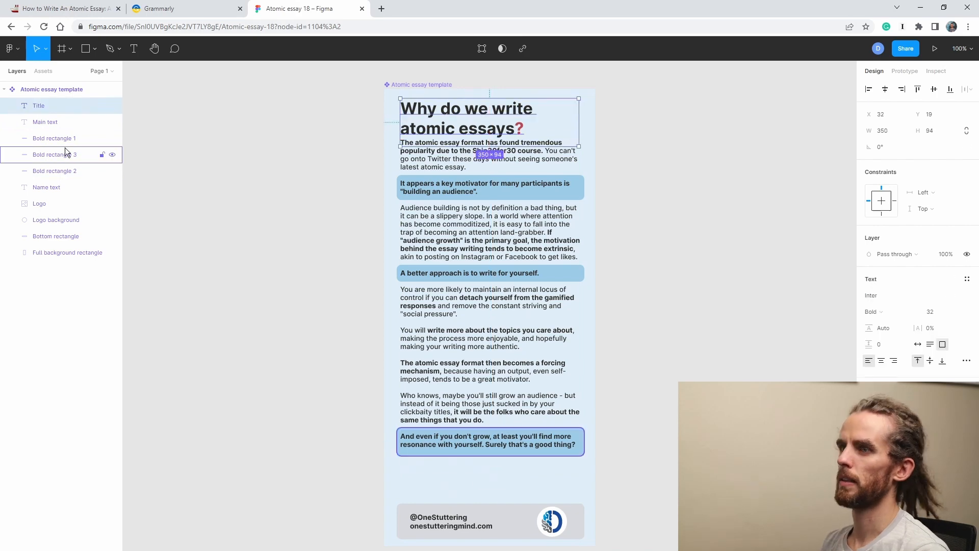
{"action": "left_click", "coordinate": [62, 122]}
{"action": "left_click", "coordinate": [66, 173], "text": "shift"}
{"action": "key", "text": "Down"}
{"action": "key", "text": "Down"}
{"action": "key", "text": "Down"}
{"action": "key", "text": "Down"}
{"action": "key", "text": "Down"}
{"action": "key", "text": "Down"}
{"action": "key", "text": "Down"}
{"action": "key", "text": "Down"}
{"action": "key", "text": "Down"}
{"action": "key", "text": "Down"}
{"action": "key", "text": "Down"}
{"action": "key", "text": "Down"}
{"action": "key", "text": "Down"}
{"action": "key", "text": "Down"}
{"action": "key", "text": "Down"}
Step: Move the footer's name text, logo, logo background and bottom rectangle together slightly up
{"action": "scroll", "coordinate": [477, 444], "scroll_direction": "down", "scroll_amount": 1}
{"action": "left_click", "coordinate": [67, 187]}
{"action": "left_click", "coordinate": [72, 236], "text": "shift"}
{"action": "key", "text": "Up"}
{"action": "key", "text": "Up"}
{"action": "key", "text": "Up"}
{"action": "key", "text": "Up"}
{"action": "key", "text": "Up"}
{"action": "key", "text": "Up"}
{"action": "key", "text": "Up"}
{"action": "key", "text": "Up"}
{"action": "key", "text": "Up"}
{"action": "left_click", "coordinate": [298, 269]}
{"action": "scroll", "coordinate": [299, 269], "scroll_direction": "up", "scroll_amount": 1}
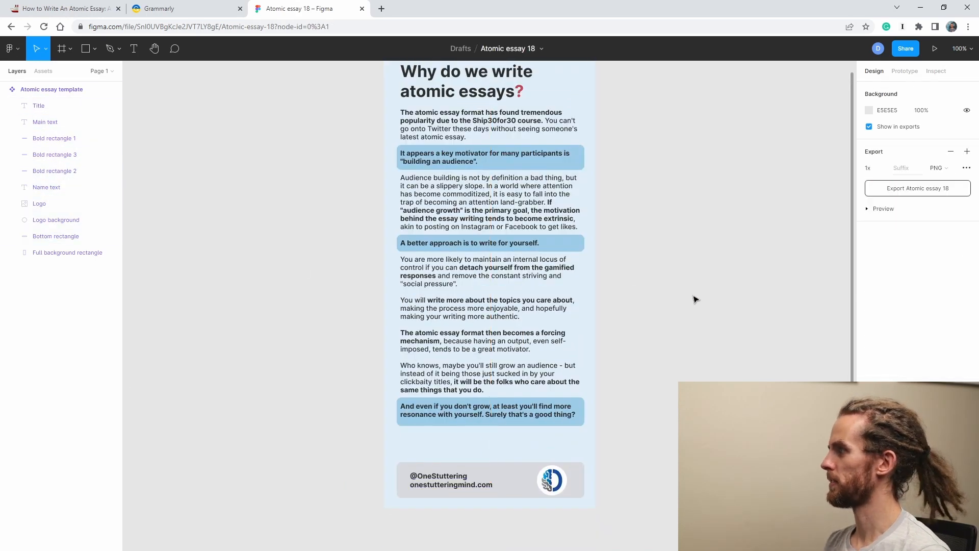
{"action": "scroll", "coordinate": [696, 299], "scroll_direction": "up", "scroll_amount": 2}
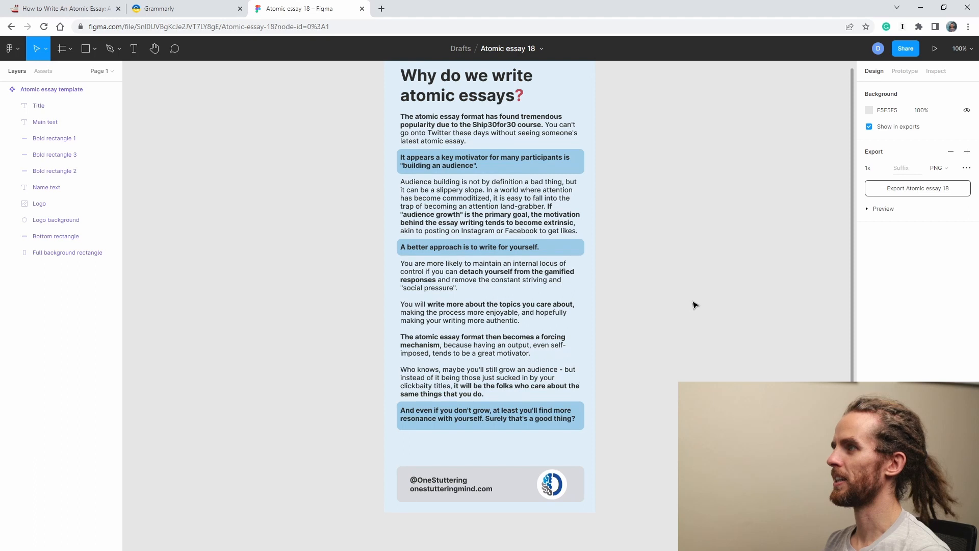
Step: Export only the Atomic essay 18 page as a 1x PNG, excluding the template, title, main text and background rectangle
{"action": "left_click", "coordinate": [929, 189]}
{"action": "left_click", "coordinate": [829, 154]}
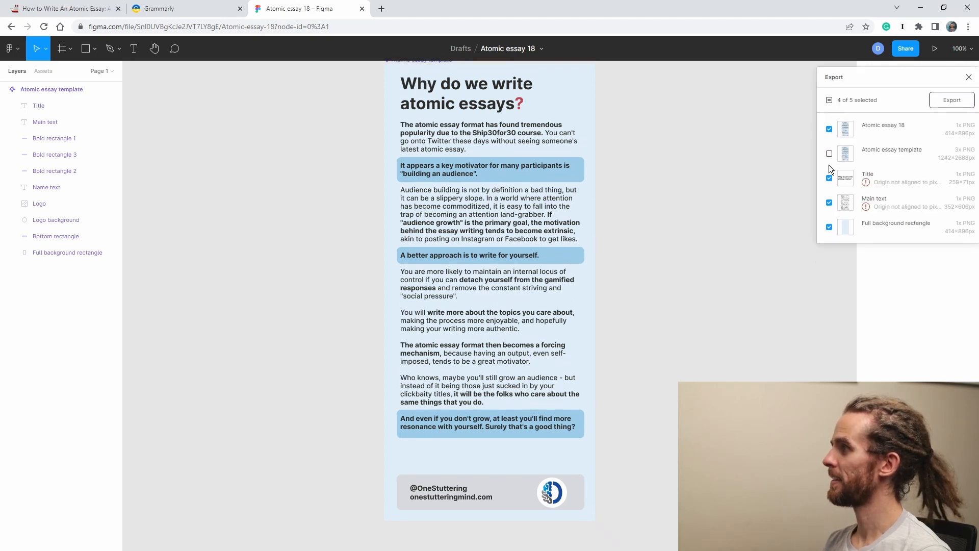
{"action": "left_click", "coordinate": [830, 202]}
{"action": "left_click", "coordinate": [829, 227]}
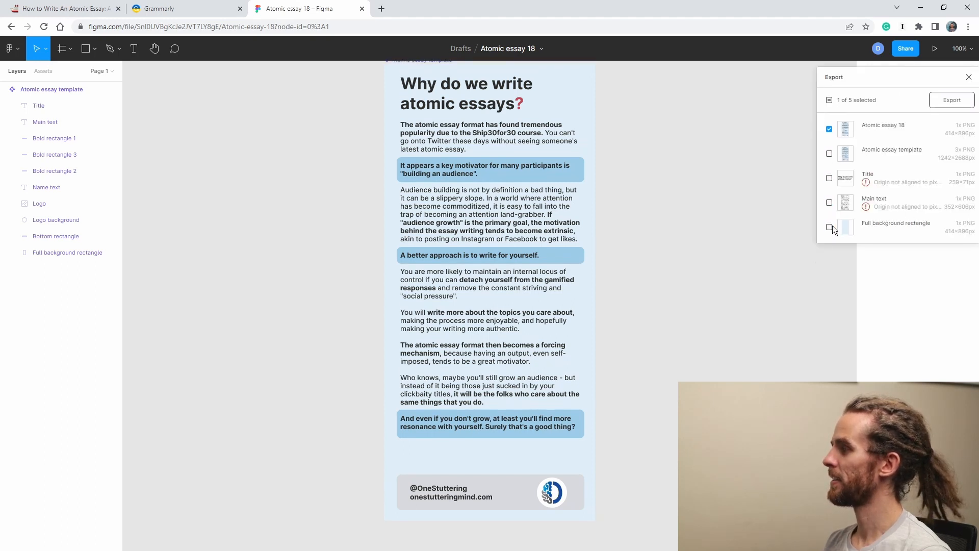
{"action": "left_click", "coordinate": [964, 102]}
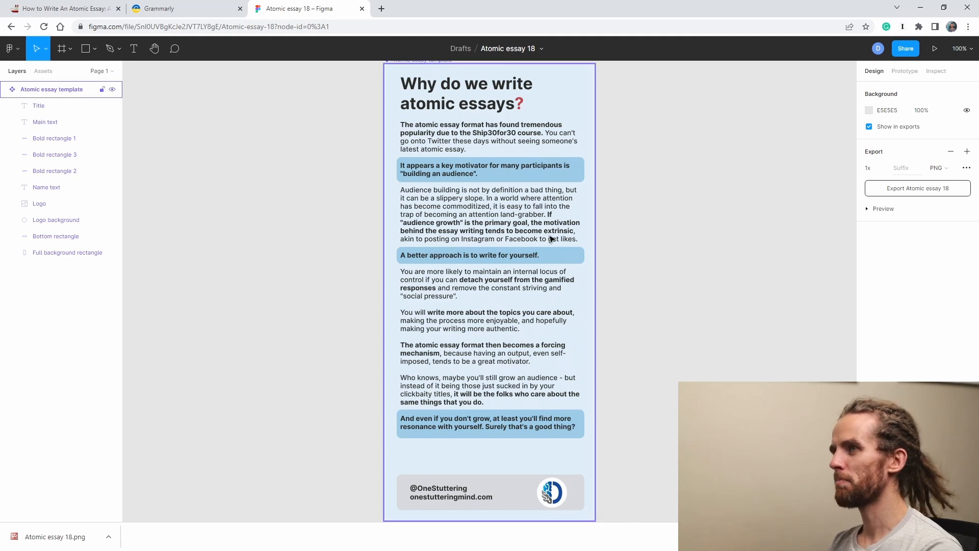
Step: Switch to Logseq and go up from the essay block to the parent Ideas list
{"action": "key", "text": "alt+Tab"}
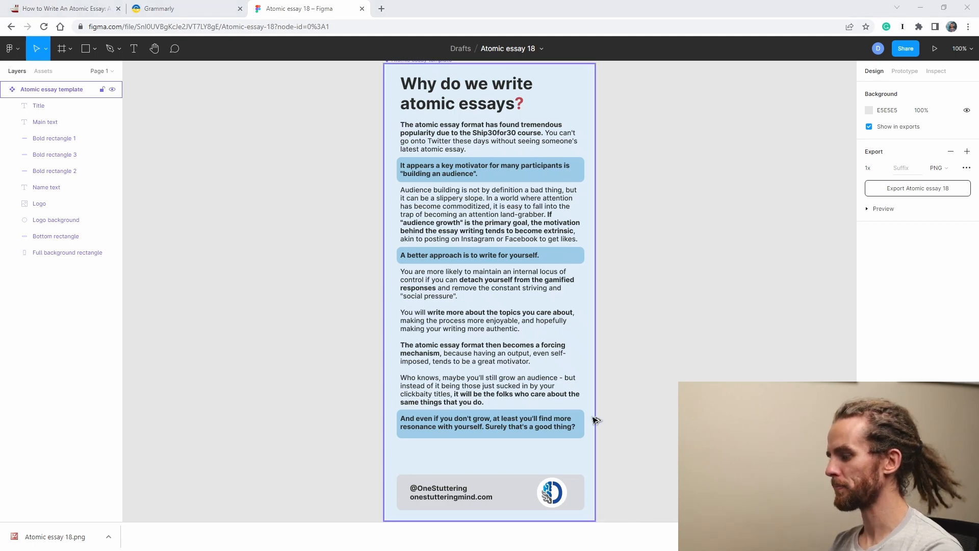
{"action": "key", "text": "alt+Tab"}
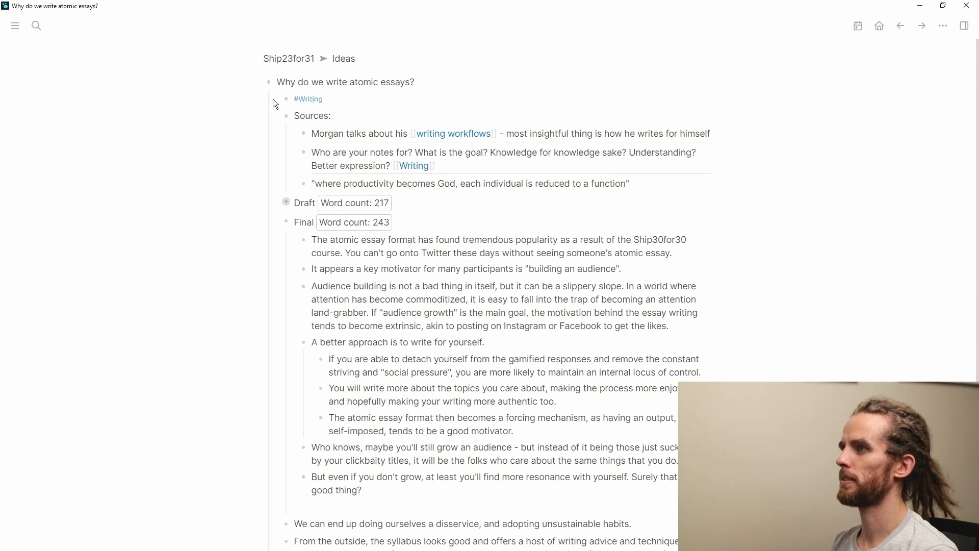
{"action": "left_click", "coordinate": [343, 59]}
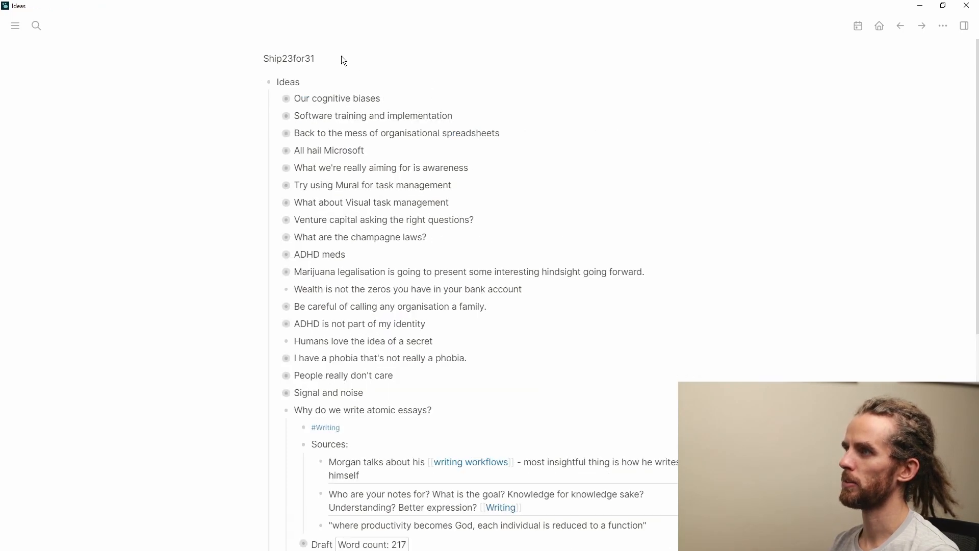
Step: Delete the #Writing block under "Why do we write atomic essays?" and return to the end of the essay's heading block
{"action": "scroll", "coordinate": [371, 237], "scroll_direction": "down", "scroll_amount": 4}
{"action": "left_click", "coordinate": [396, 202]}
{"action": "left_click", "coordinate": [387, 228]}
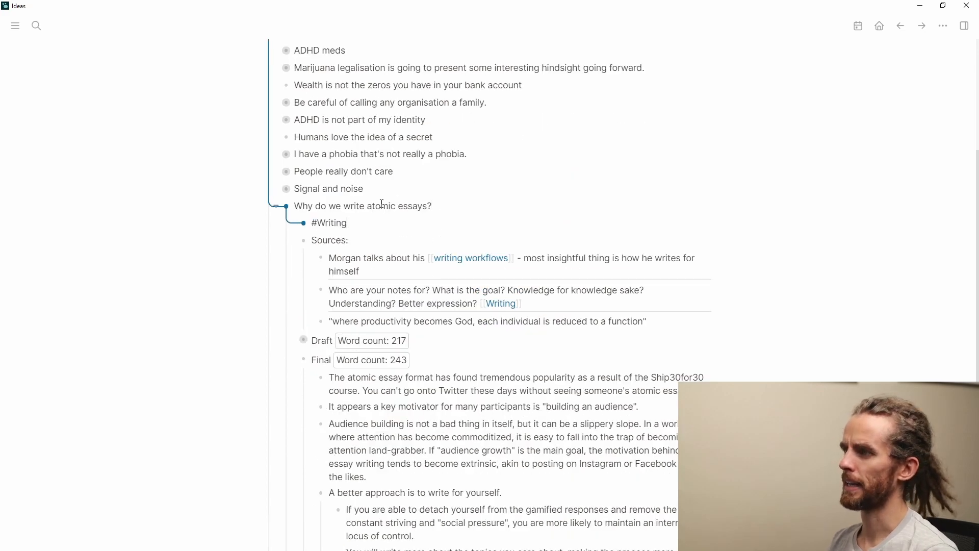
{"action": "key", "text": "ctrl+a"}
{"action": "key", "text": "BackSpace"}
{"action": "key", "text": "BackSpace"}
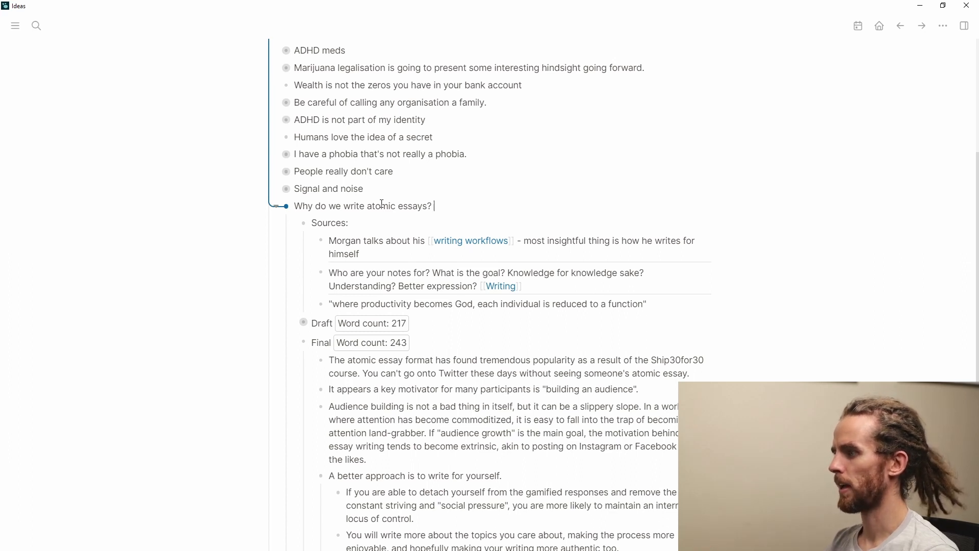
Step: Turn the "Why do we write atomic essays?" block into its own page and open that page
{"action": "type", "text": "/turn"}
{"action": "key", "text": "Return"}
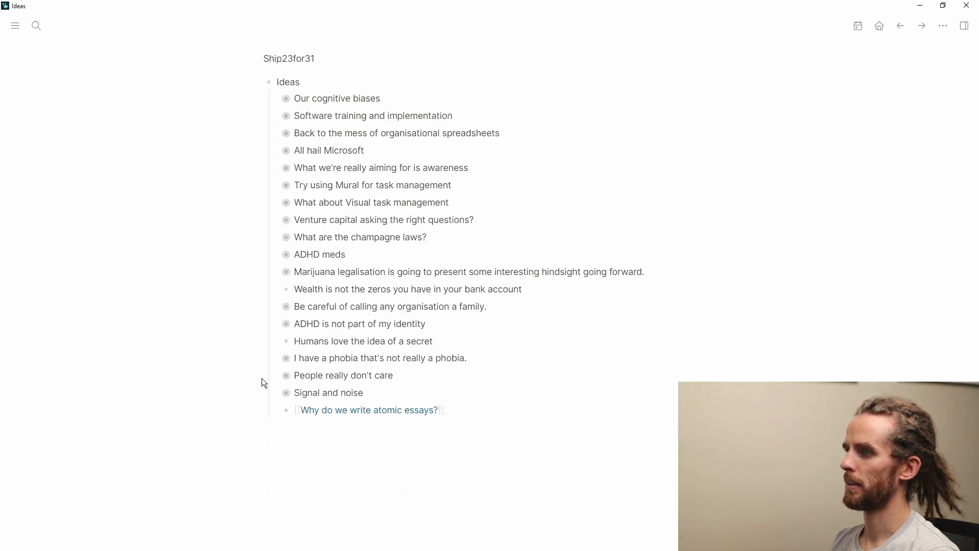
{"action": "left_click", "coordinate": [358, 414]}
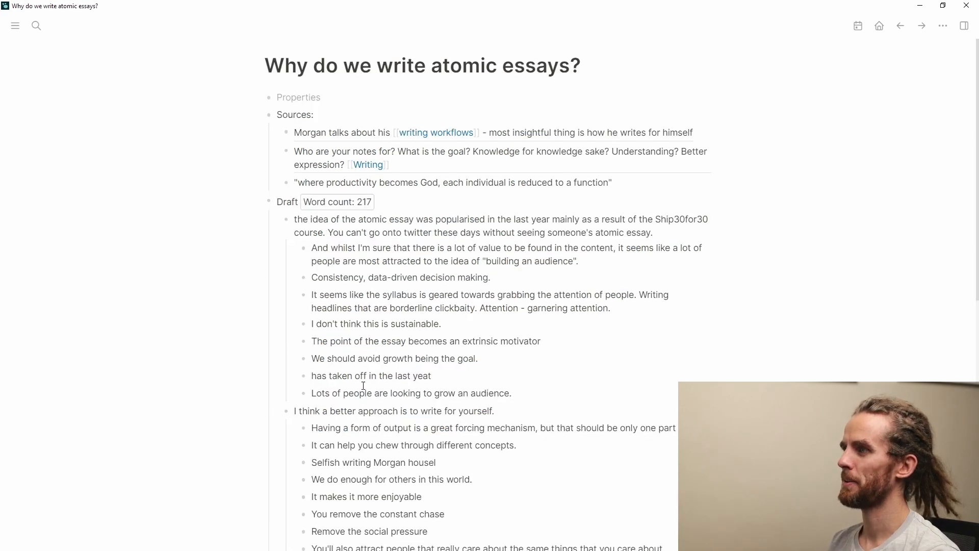
Step: Replace the page's title property with the atomic note template, using the text shortcut ",.a"
{"action": "left_click", "coordinate": [374, 96]}
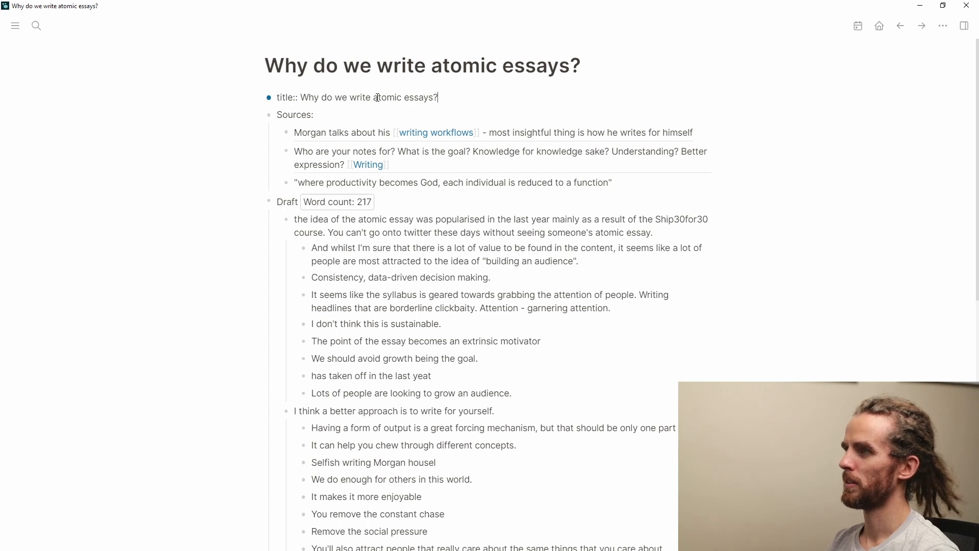
{"action": "key", "text": "ctrl+shift+Left"}
{"action": "key", "text": "ctrl+shift+Left"}
{"action": "key", "text": "ctrl+shift+Left"}
{"action": "key", "text": "ctrl+shift+Left"}
{"action": "key", "text": "ctrl+shift+Left"}
{"action": "key", "text": "ctrl+shift+Left"}
{"action": "key", "text": "ctrl+shift+Left"}
{"action": "key", "text": "ctrl+shift+Left"}
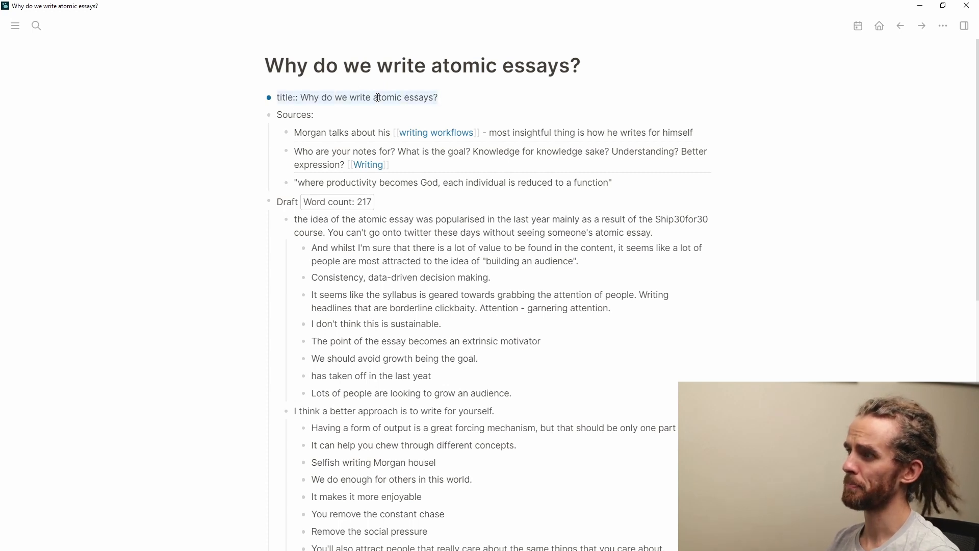
{"action": "key", "text": "BackSpace"}
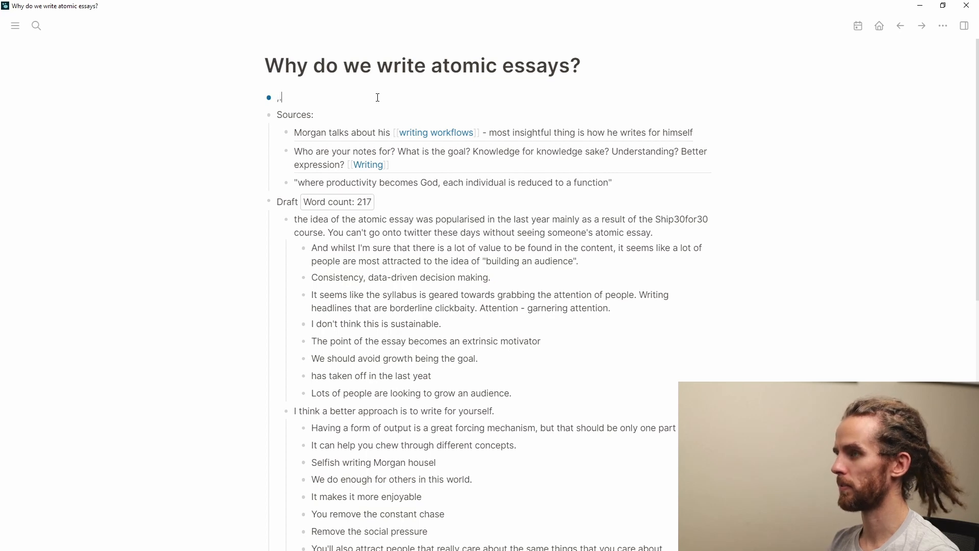
{"action": "type", "text": ",.a"}
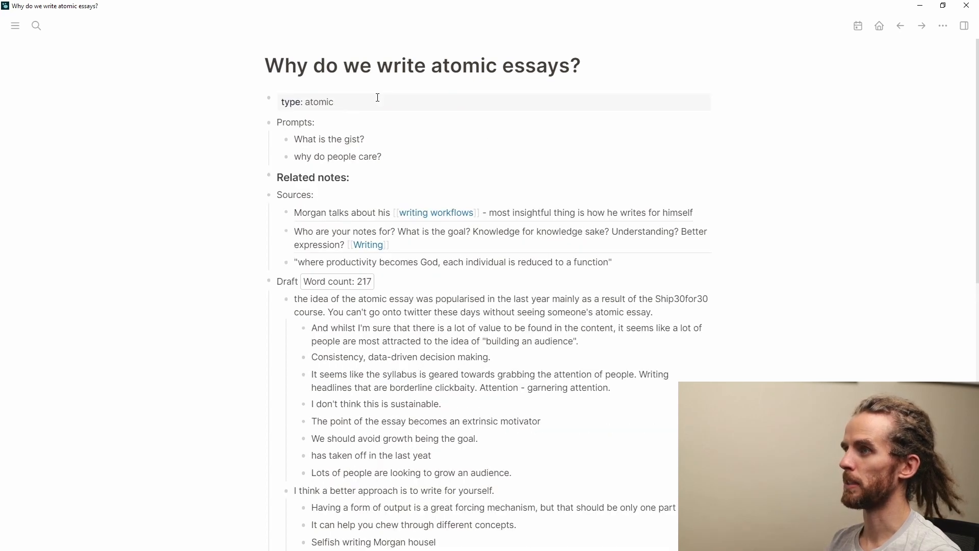
Step: Set the page's project property to a link to [[Ship23for31]]
{"action": "left_click", "coordinate": [363, 106]}
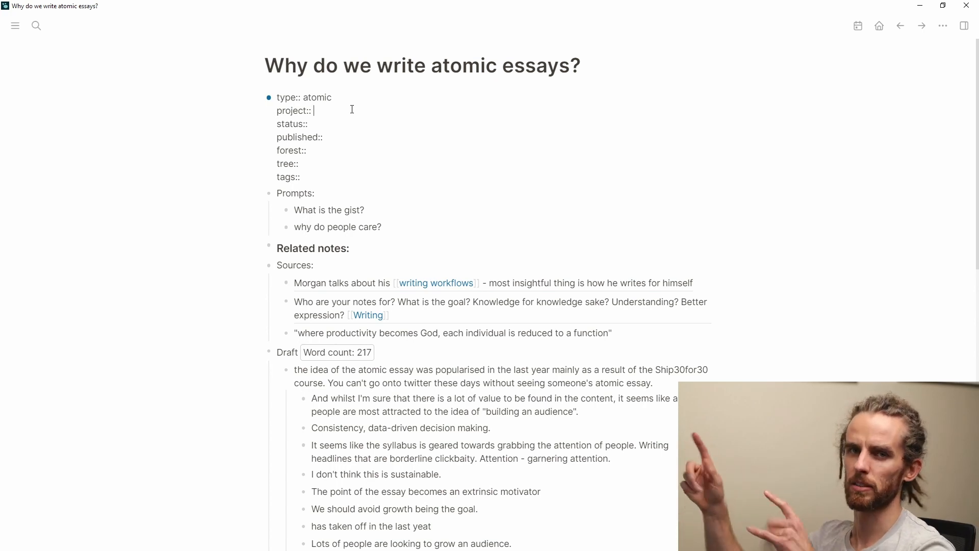
{"action": "type", "text": "[["}
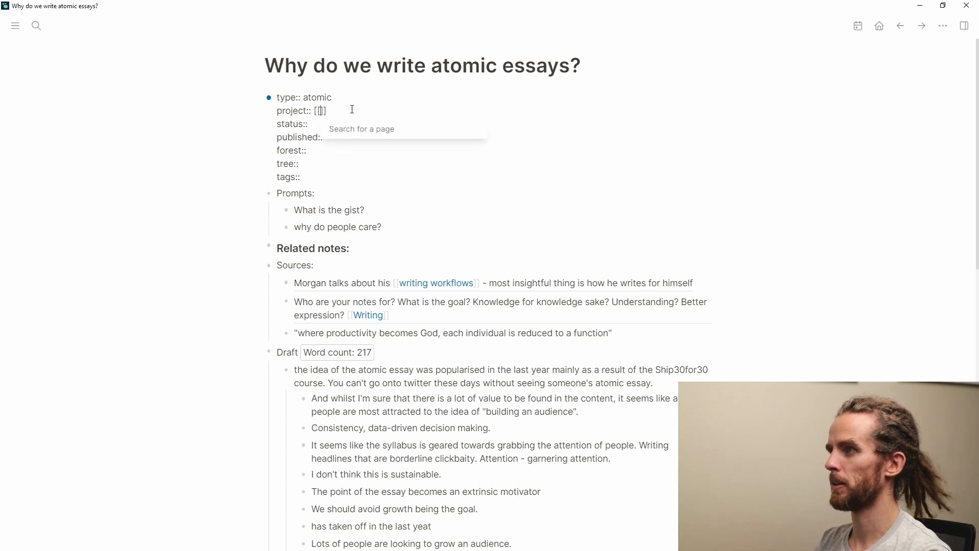
{"action": "type", "text": "Ship"}
{"action": "key", "text": "Down"}
{"action": "key", "text": "Down"}
{"action": "key", "text": "Return"}
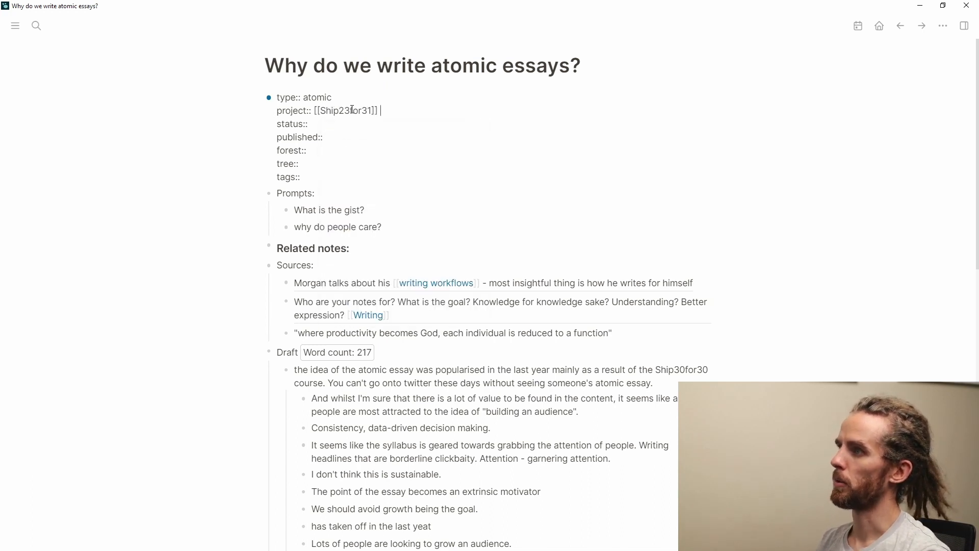
Step: Set the page's status property to a link to [[state/Published]]
{"action": "left_click", "coordinate": [350, 122]}
{"action": "type", "text": "[[sta"}
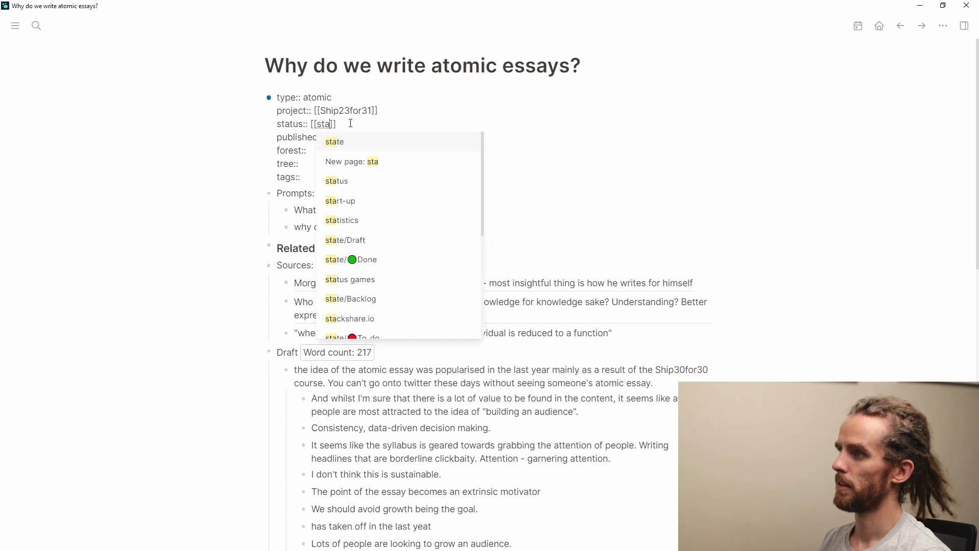
{"action": "type", "text": "te"}
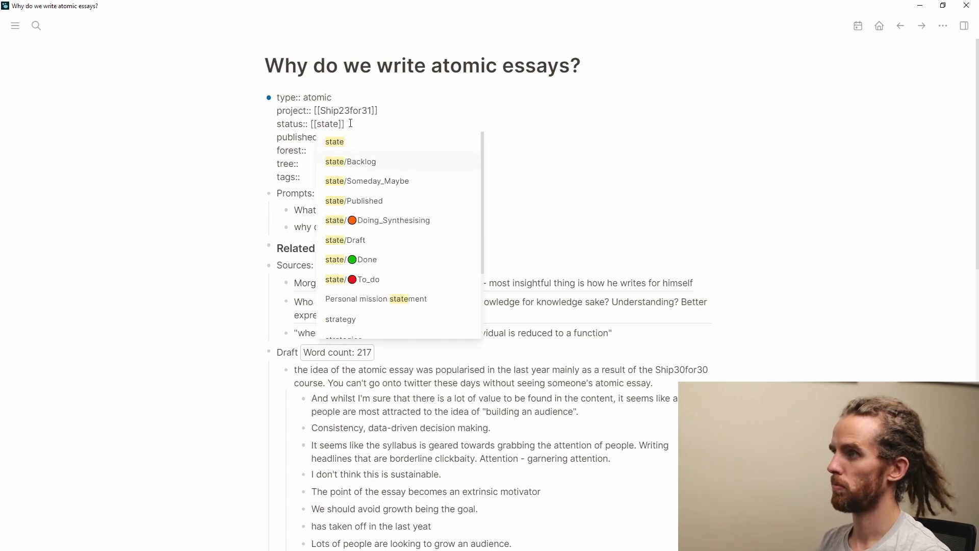
{"action": "key", "text": "Return"}
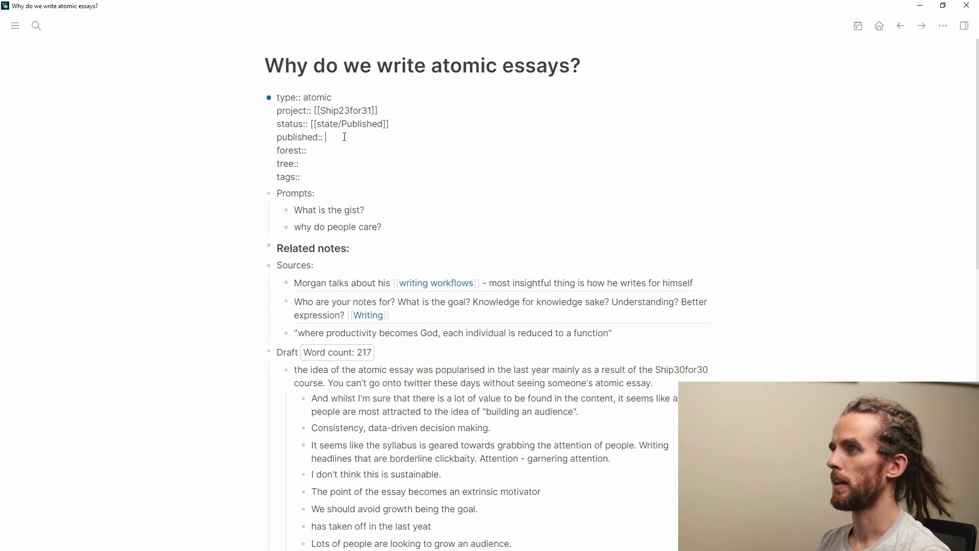
{"action": "type", "text": "[["}
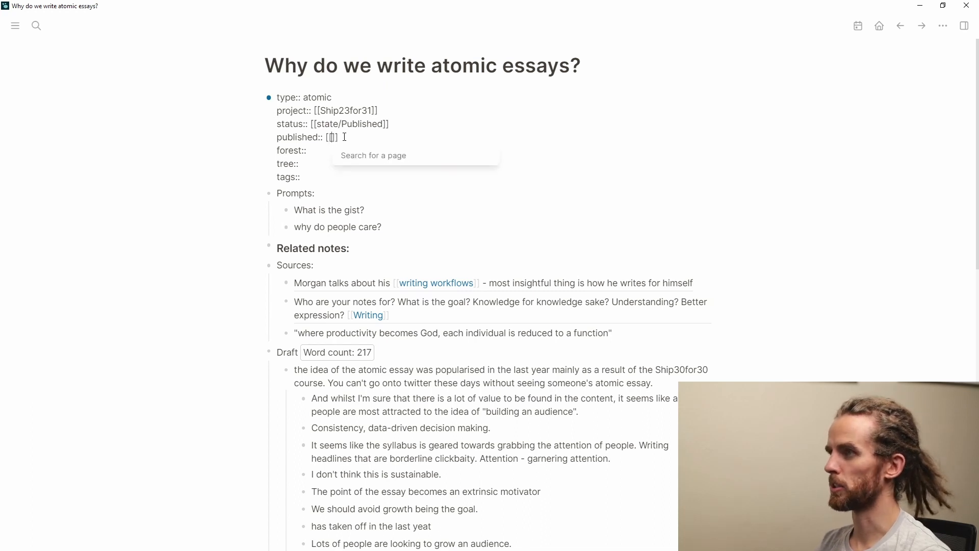
{"action": "key", "text": "BackSpace"}
{"action": "key", "text": "BackSpace"}
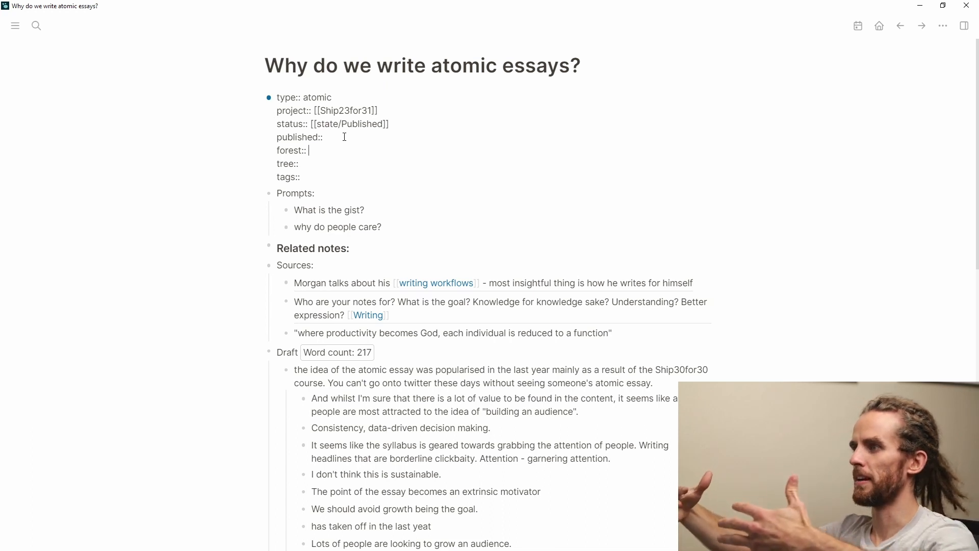
Step: Switch to Excalidraw, open the My digital garden scene in the OneStutteringMind collection and examine its Forests map and branches
{"action": "key", "text": "alt+Tab"}
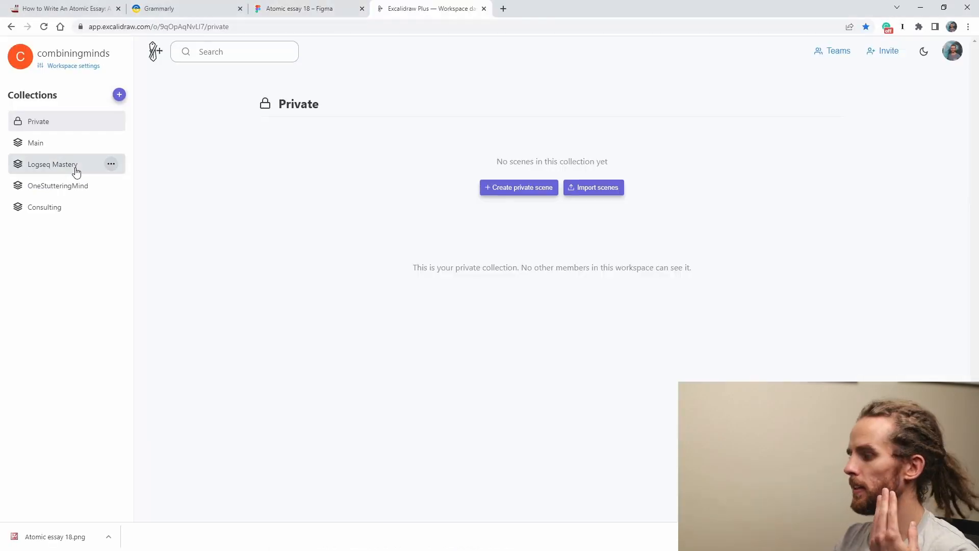
{"action": "left_click", "coordinate": [75, 172]}
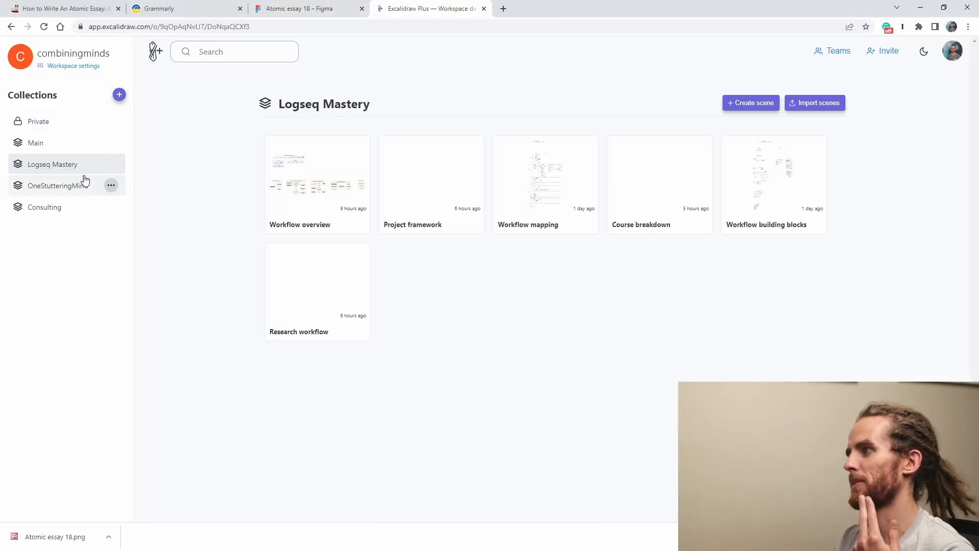
{"action": "left_click", "coordinate": [78, 188]}
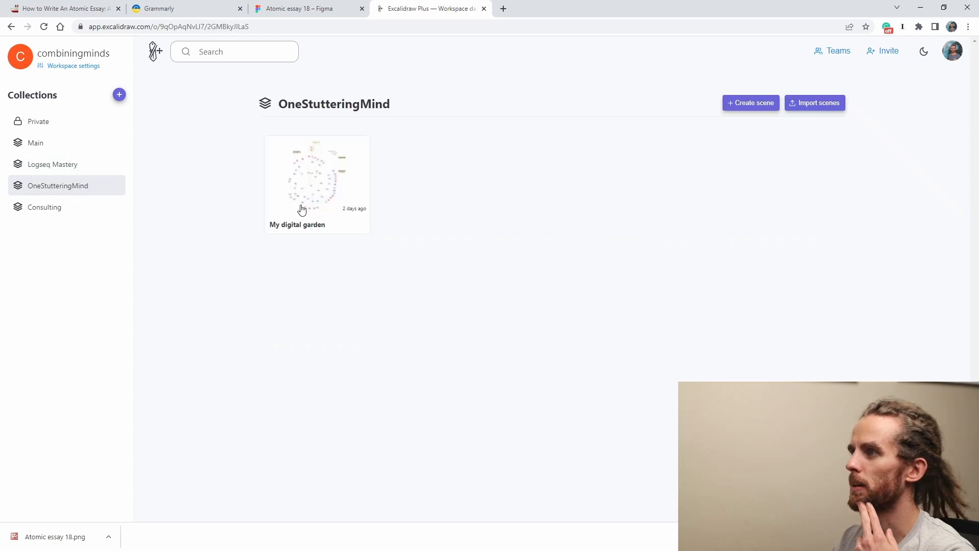
{"action": "left_click", "coordinate": [317, 200]}
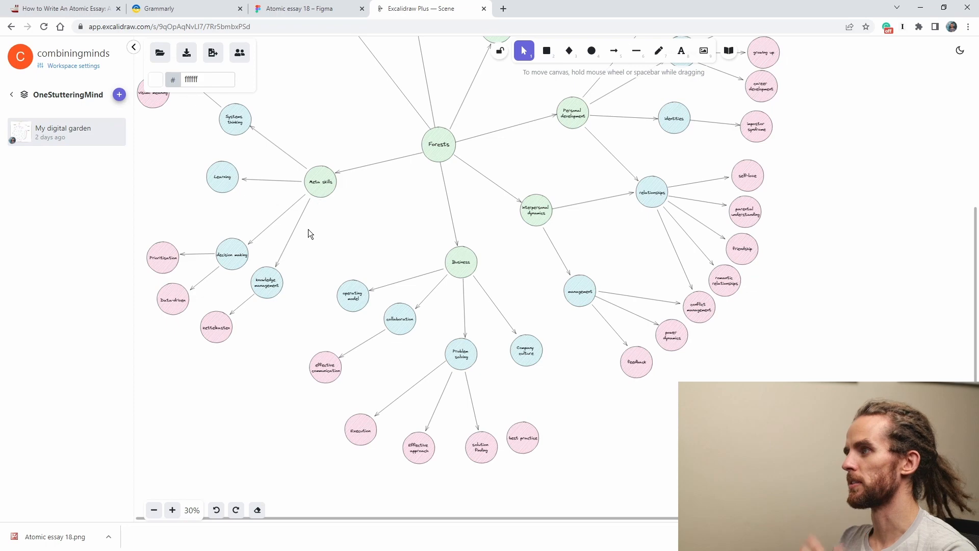
{"action": "scroll", "coordinate": [300, 282], "scroll_direction": "down", "scroll_amount": 1}
{"action": "scroll", "coordinate": [301, 283], "scroll_direction": "up", "scroll_amount": 2}
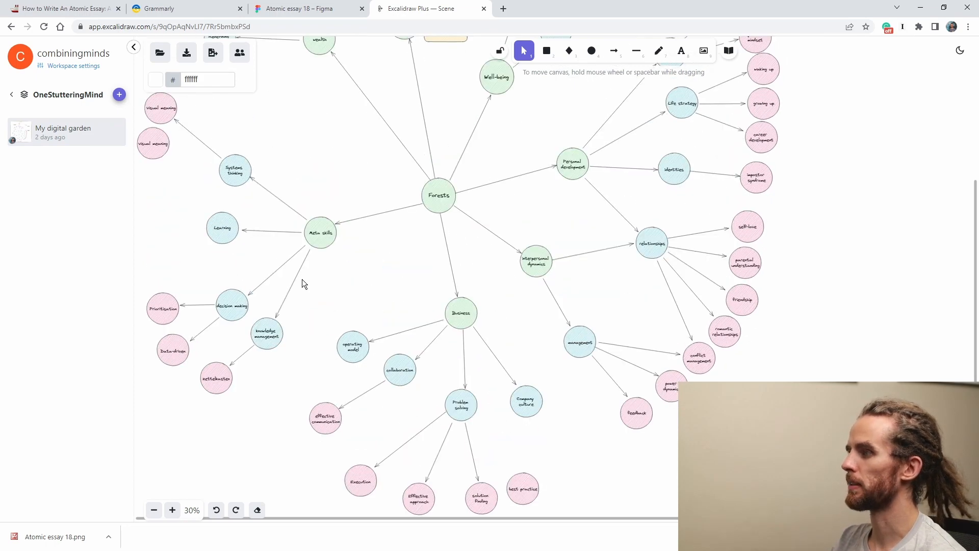
{"action": "scroll", "coordinate": [302, 280], "scroll_direction": "down", "scroll_amount": 1}
{"action": "scroll", "coordinate": [347, 204], "scroll_direction": "up", "scroll_amount": 1}
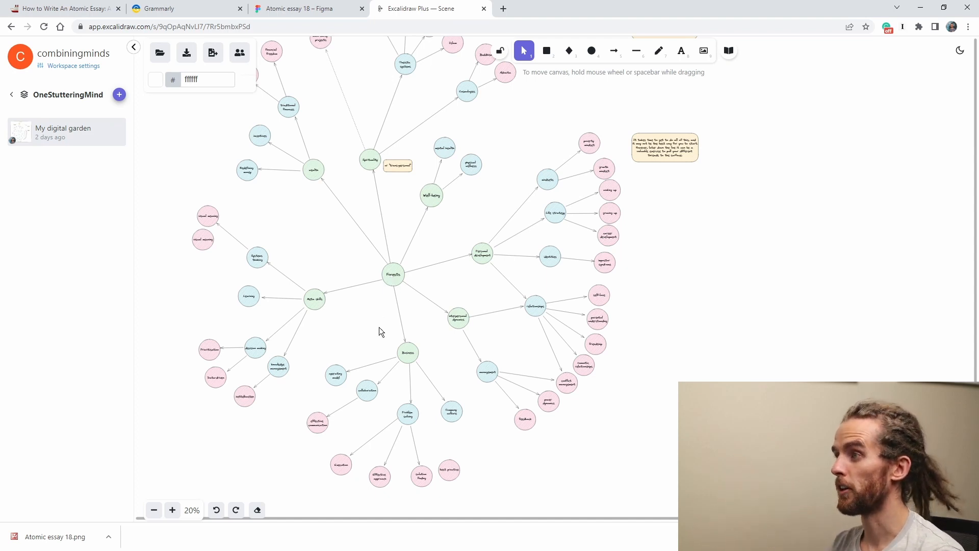
{"action": "scroll", "coordinate": [378, 328], "scroll_direction": "up", "scroll_amount": 2}
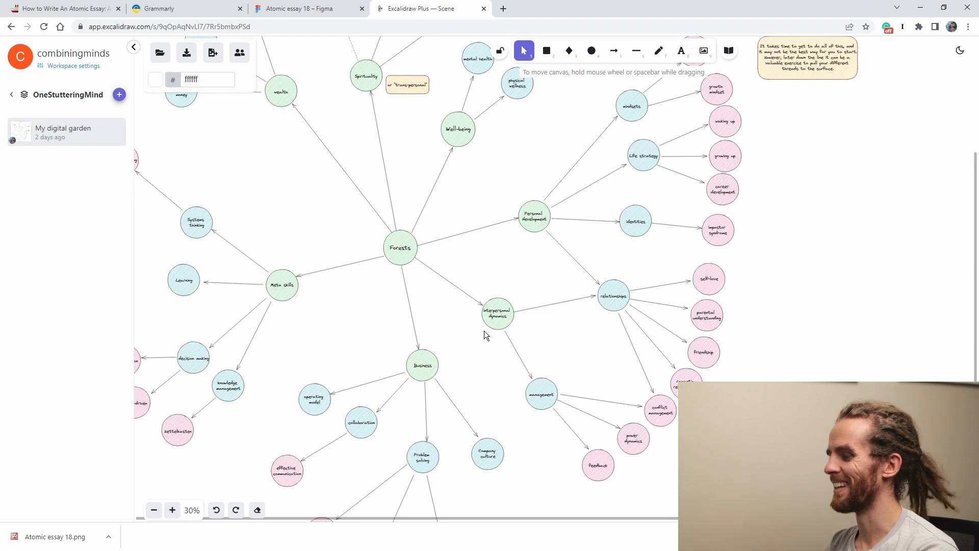
Step: Switch back to Logseq and set the page's tags property to a link to [[Writing]]
{"action": "key", "text": "alt+Tab"}
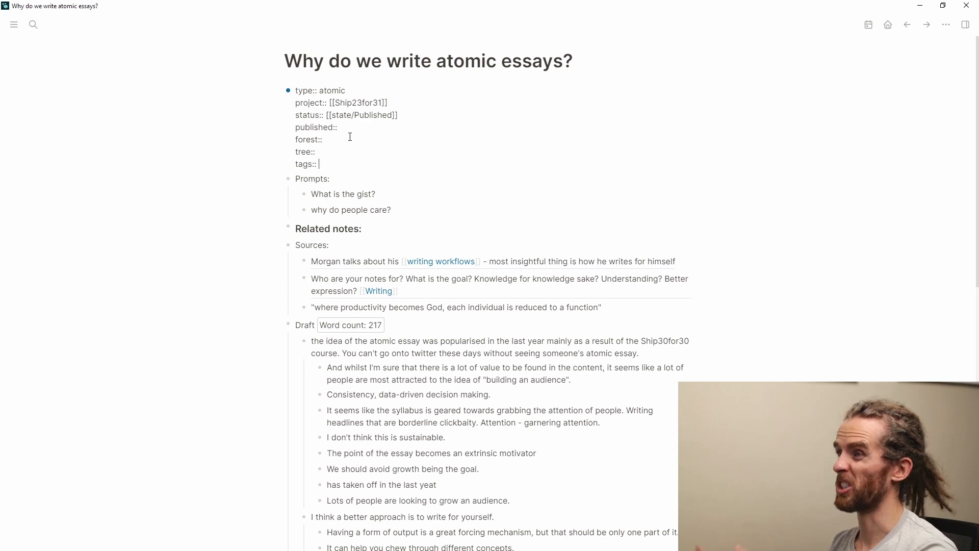
{"action": "type", "text": "[writ"}
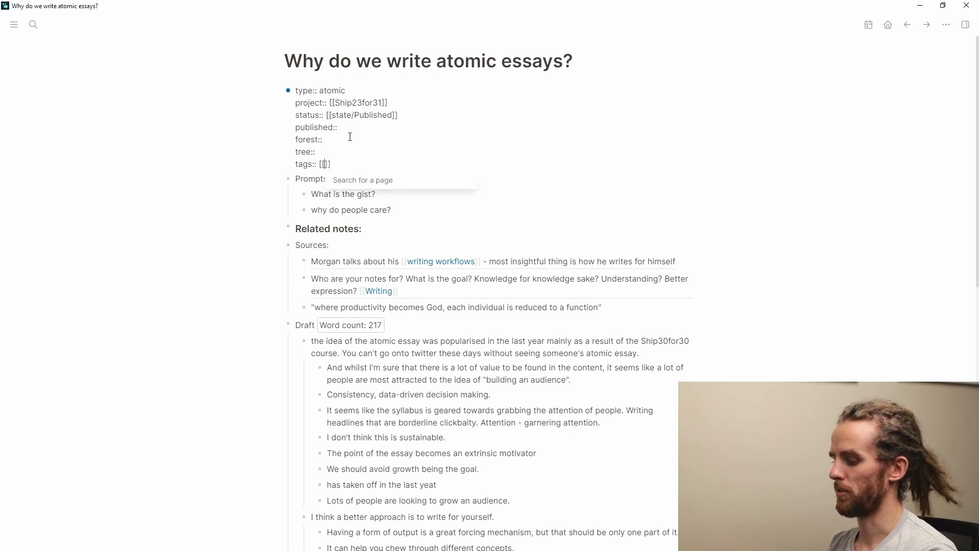
{"action": "key", "text": "Return"}
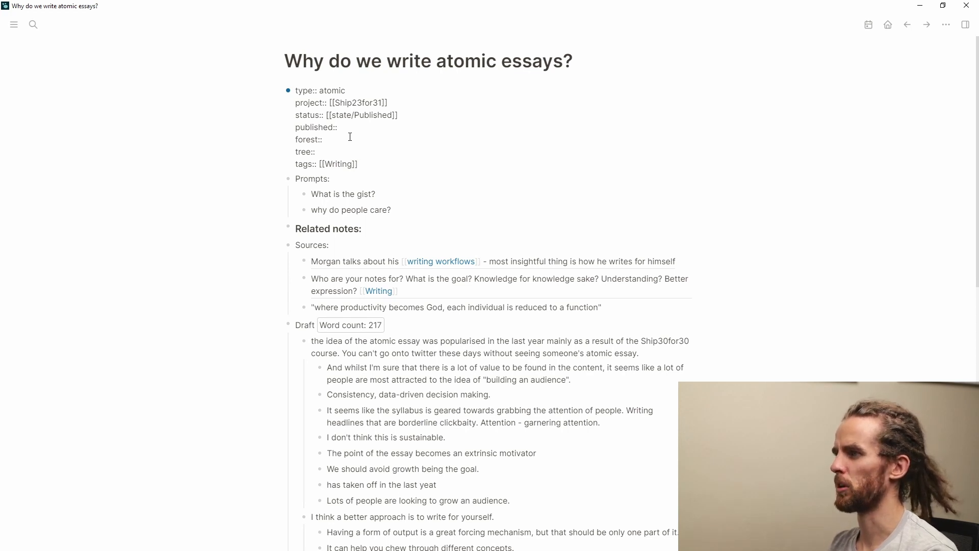
Step: Delete the Prompts block with its two questions together with the Related notes heading beneath it
{"action": "key", "text": "Down"}
{"action": "key", "text": "Escape"}
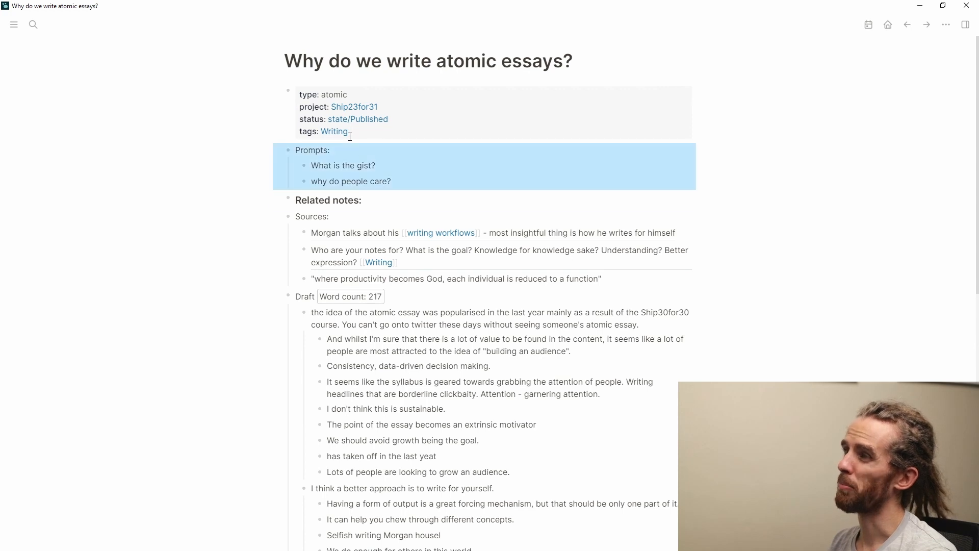
{"action": "key", "text": "shift+Down"}
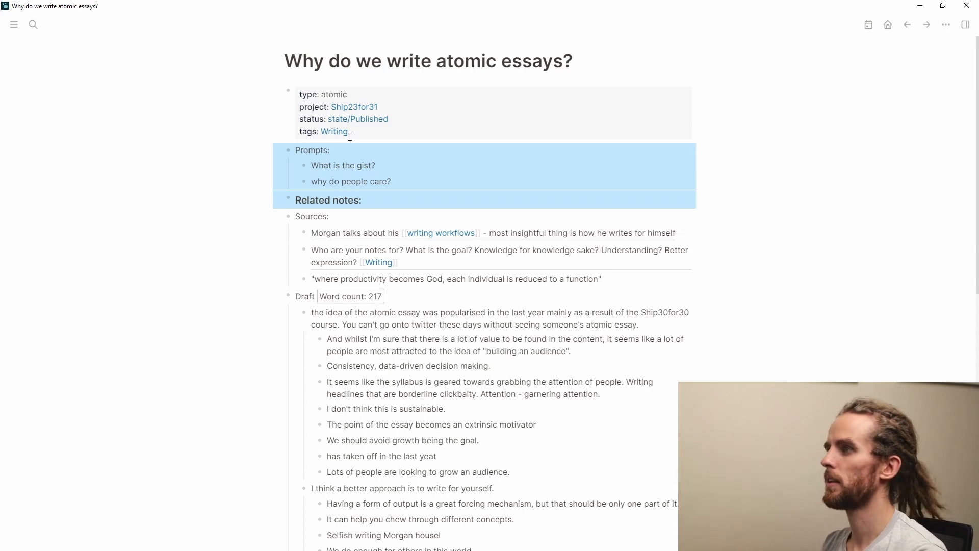
{"action": "key", "text": "BackSpace"}
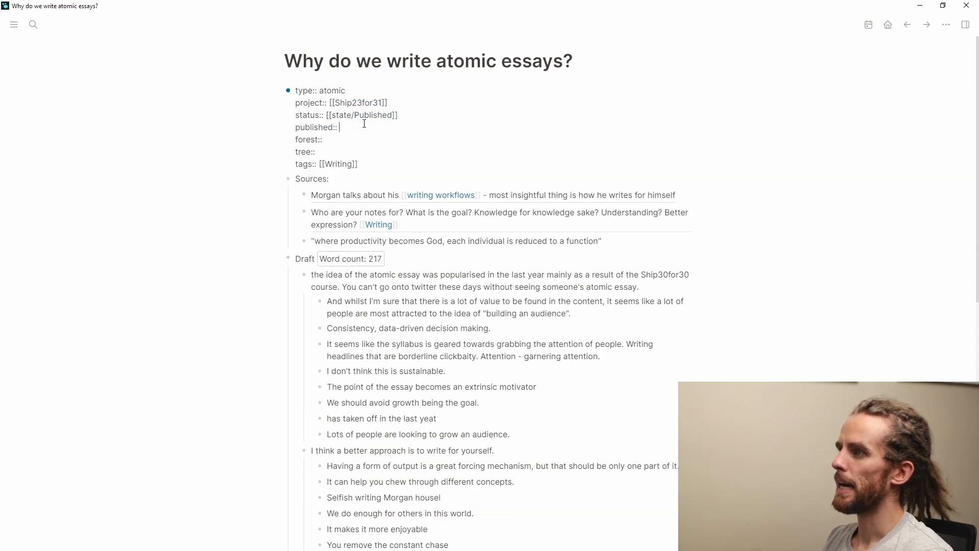
Step: Indent the Final essay block and move it up above Sources so that it nests under the page properties
{"action": "left_click", "coordinate": [385, 178]}
{"action": "key", "text": "Escape"}
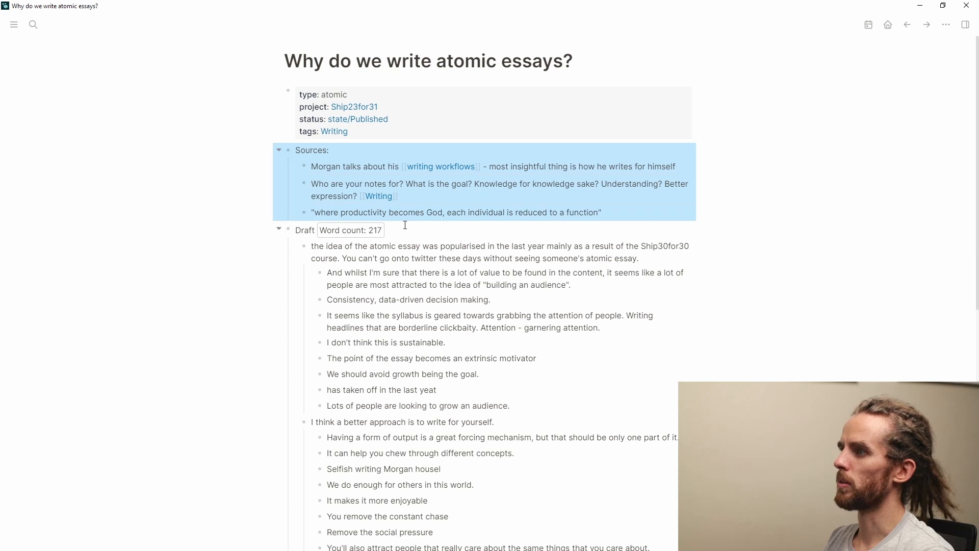
{"action": "scroll", "coordinate": [405, 233], "scroll_direction": "down", "scroll_amount": 1}
{"action": "scroll", "coordinate": [404, 233], "scroll_direction": "down", "scroll_amount": 3}
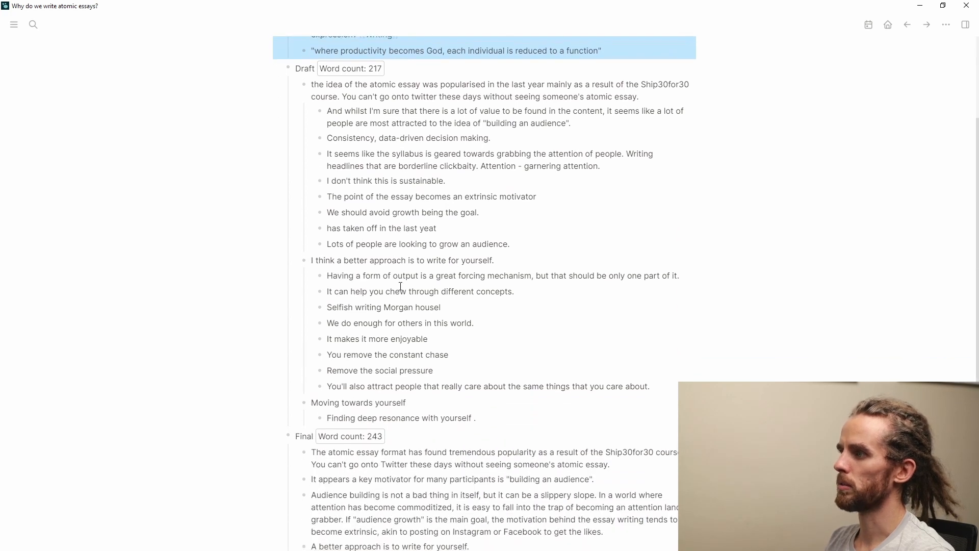
{"action": "left_click", "coordinate": [404, 435]}
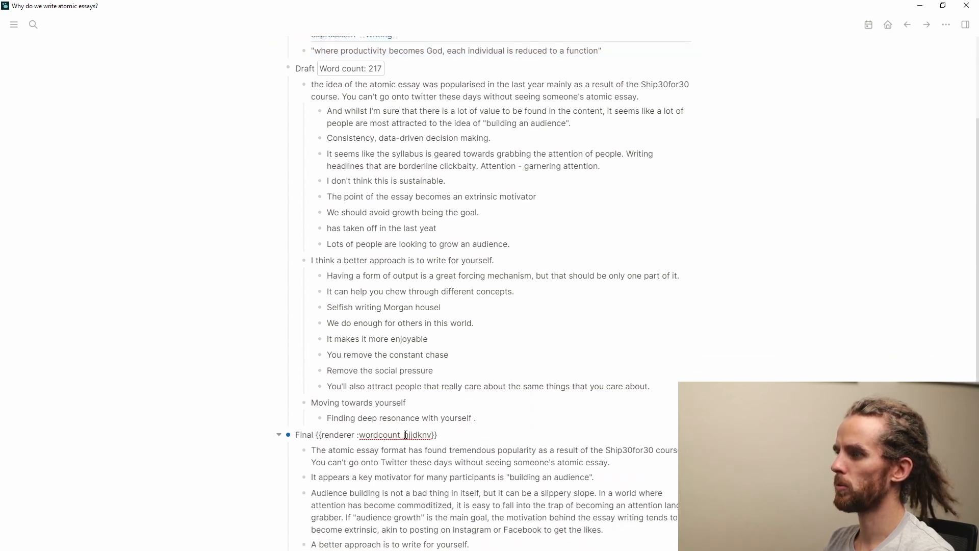
{"action": "key", "text": "Tab"}
{"action": "key", "text": "alt+shift+Up"}
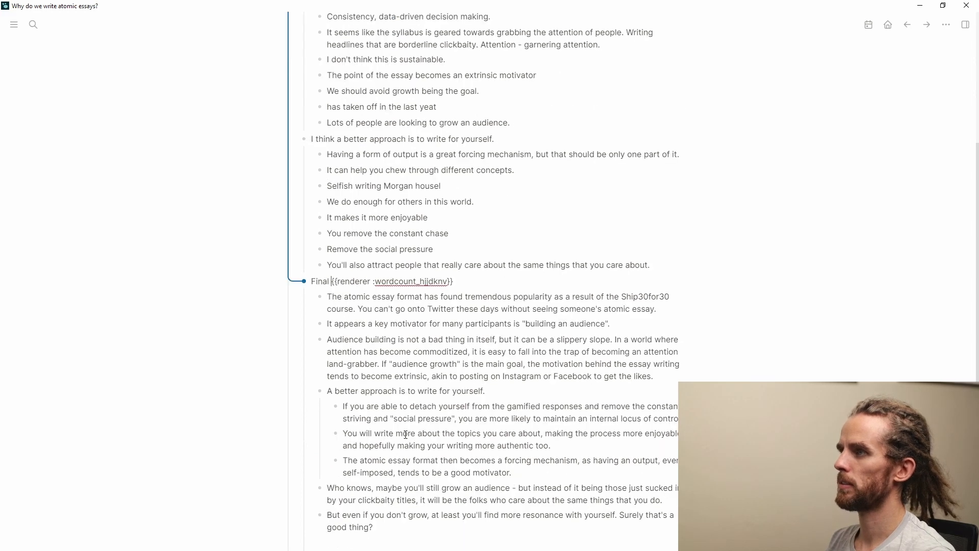
{"action": "key", "text": "alt+shift+Up"}
{"action": "key", "text": "alt+shift+Up"}
{"action": "key", "text": "alt+shift+Up"}
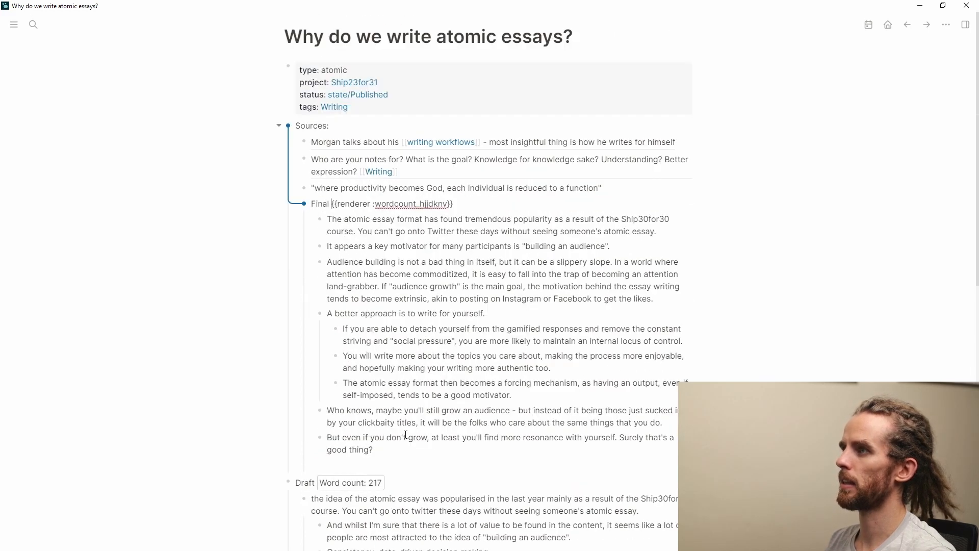
{"action": "key", "text": "alt+shift+Up"}
{"action": "key", "text": "alt+shift+Up"}
{"action": "key", "text": "alt+shift+Up"}
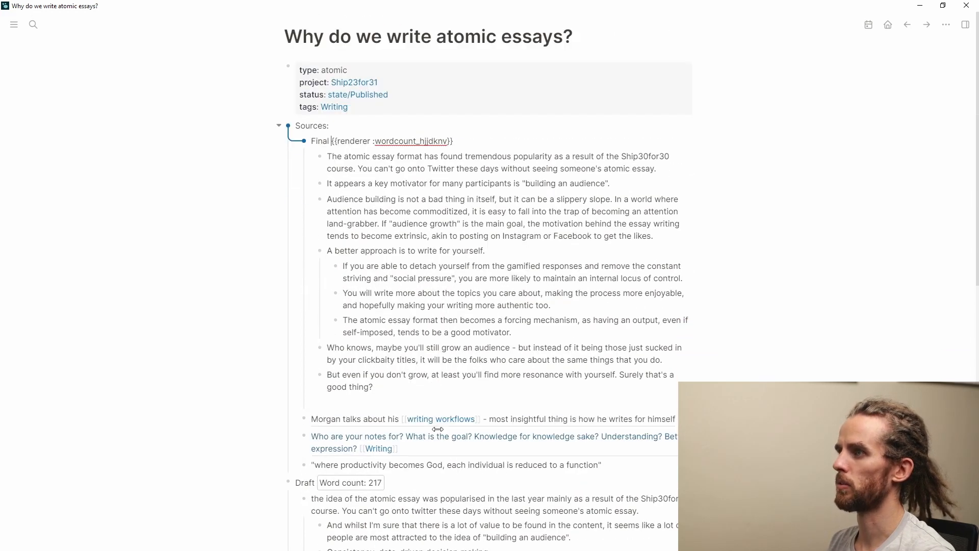
{"action": "key", "text": "alt+shift+Up"}
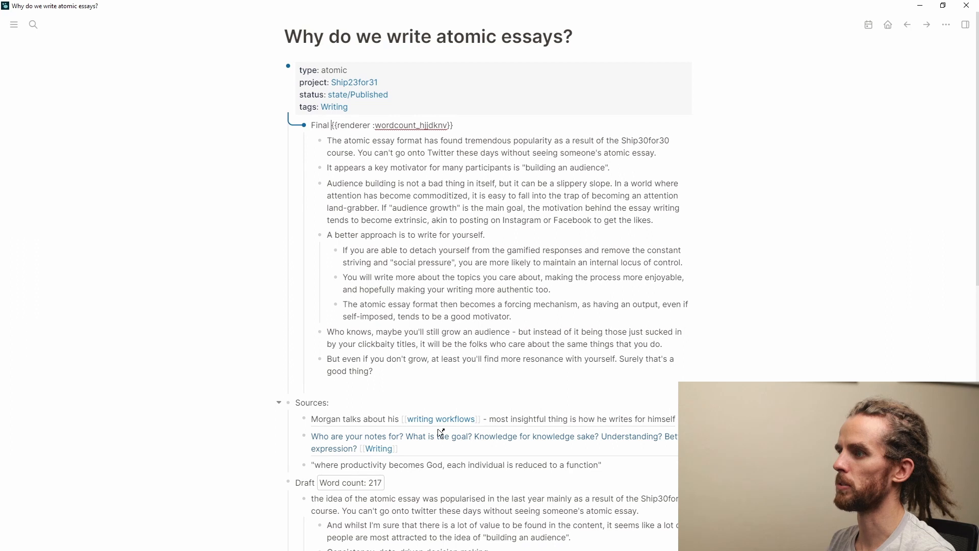
Step: Add a block after the essay's last paragraph, at the same level as Final, containing a link to [[picture]]
{"action": "left_click", "coordinate": [392, 378]}
{"action": "key", "text": "Return"}
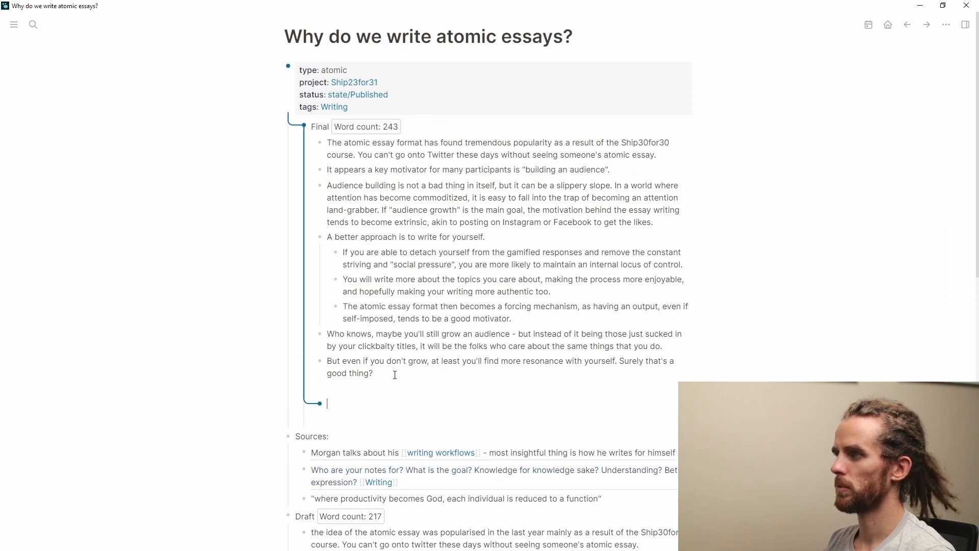
{"action": "key", "text": "shift+Tab"}
{"action": "type", "text": "[["}
{"action": "type", "text": "picture"}
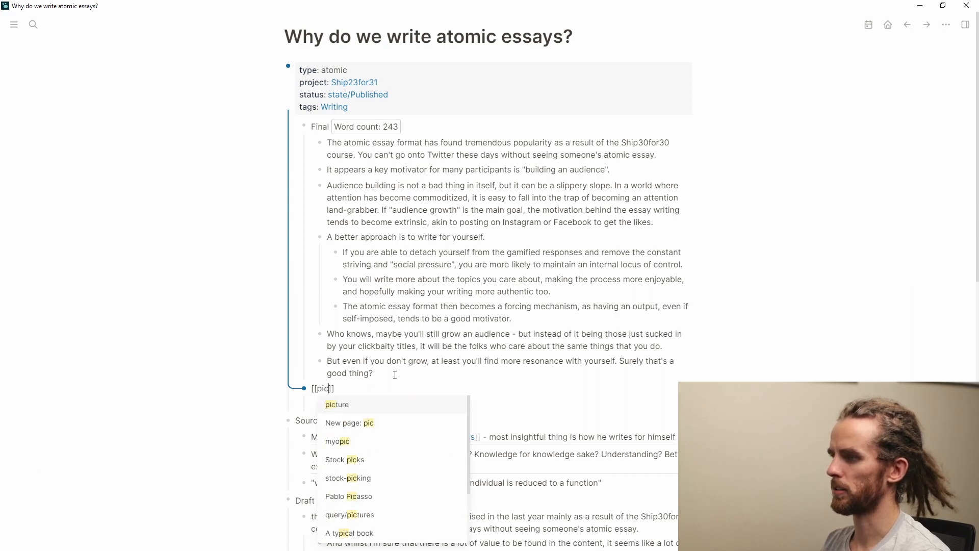
{"action": "key", "text": "Return"}
Step: Upload the image Atomic essay 18.png as an asset into the [[picture]] block
{"action": "type", "text": "/up"}
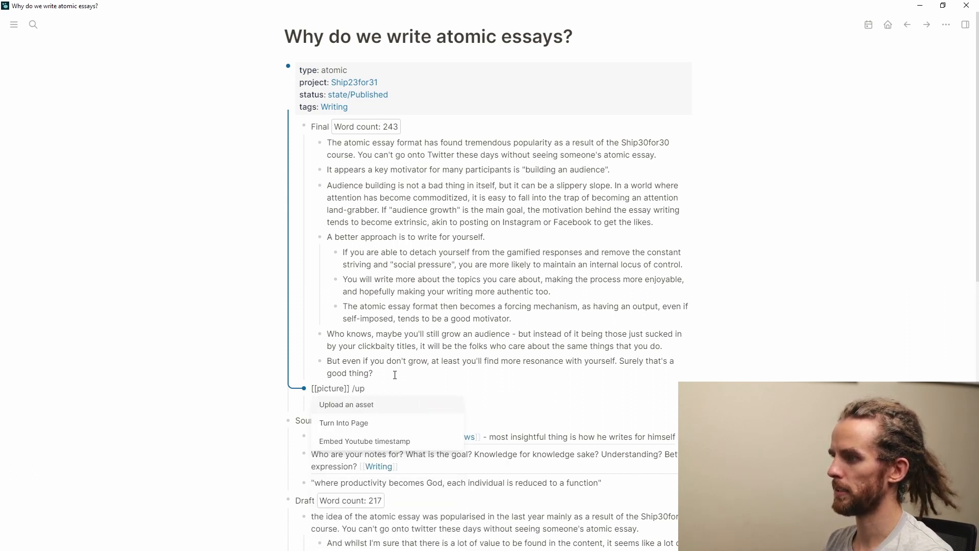
{"action": "key", "text": "Return"}
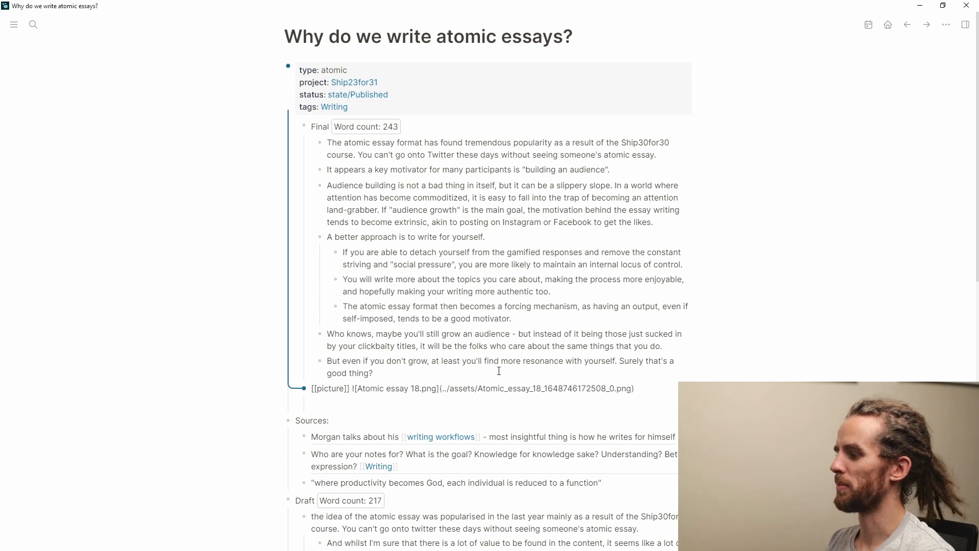
{"action": "key", "text": "Escape"}
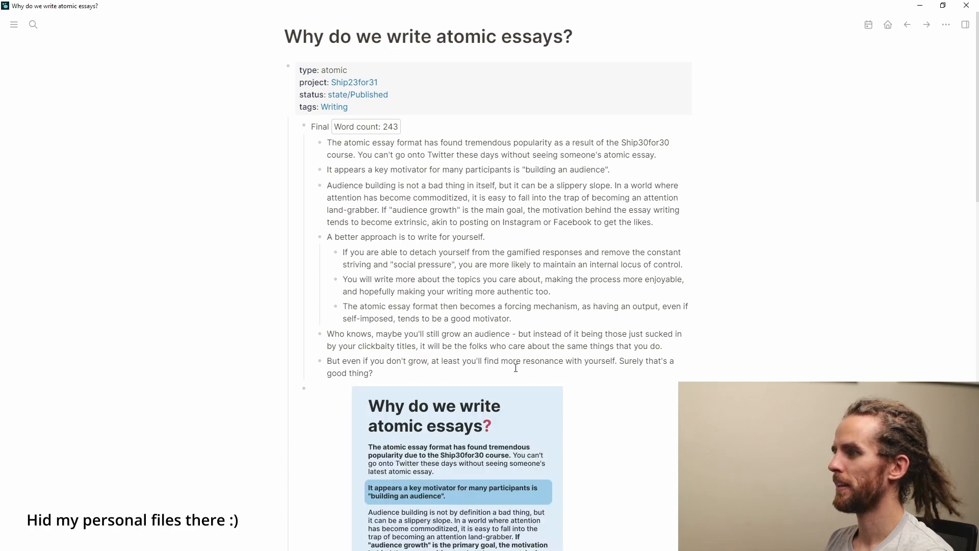
Step: Split the Atomic essay 18.png image into its own child block under [[picture]] and return to the parent block
{"action": "left_click", "coordinate": [531, 395]}
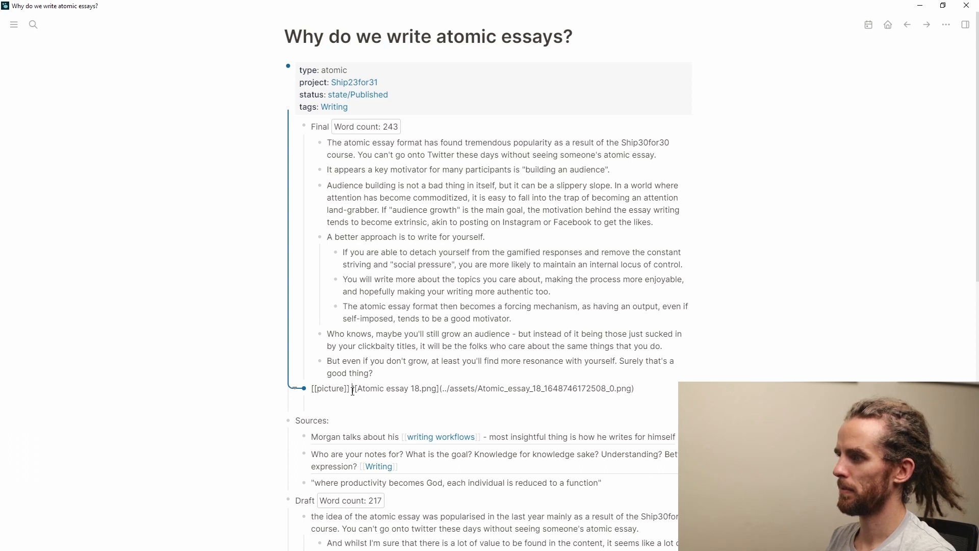
{"action": "key", "text": "Return"}
{"action": "key", "text": "Tab"}
{"action": "key", "text": "Up"}
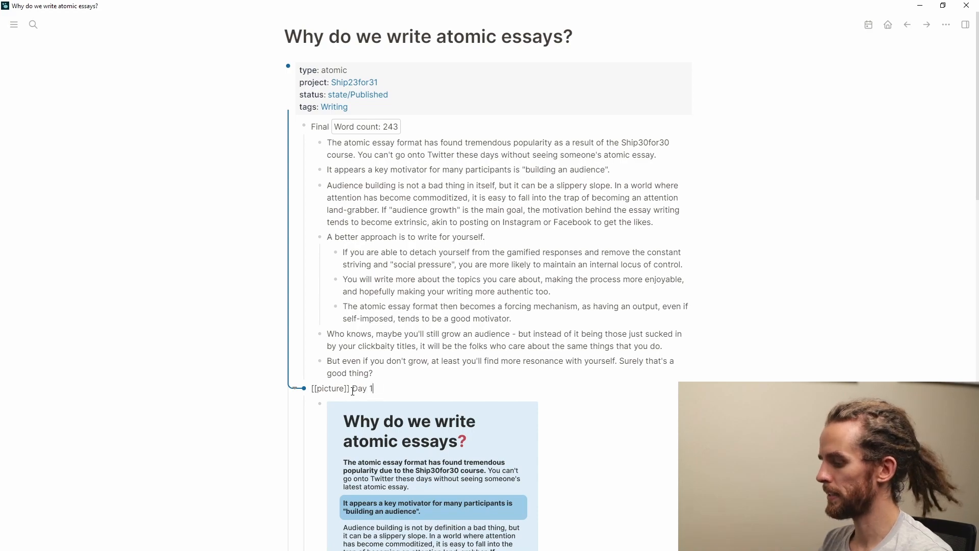
Step: Finish labelling the [[picture]] block as Day 18 and look over the sources, draft and leftover blocks further down the page
{"action": "key", "text": "Escape"}
{"action": "scroll", "coordinate": [403, 295], "scroll_direction": "down", "scroll_amount": 15}
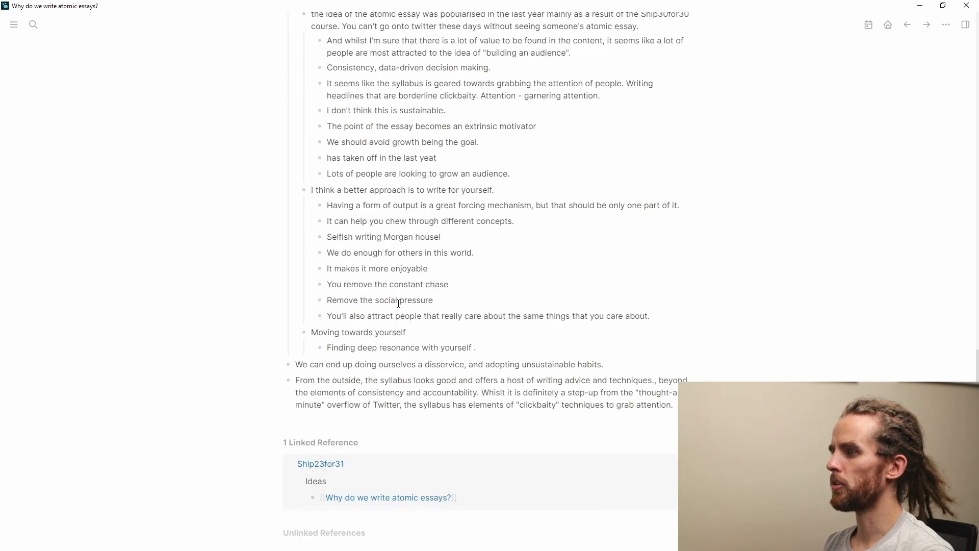
{"action": "scroll", "coordinate": [393, 316], "scroll_direction": "up", "scroll_amount": 1}
{"action": "scroll", "coordinate": [399, 359], "scroll_direction": "up", "scroll_amount": 4}
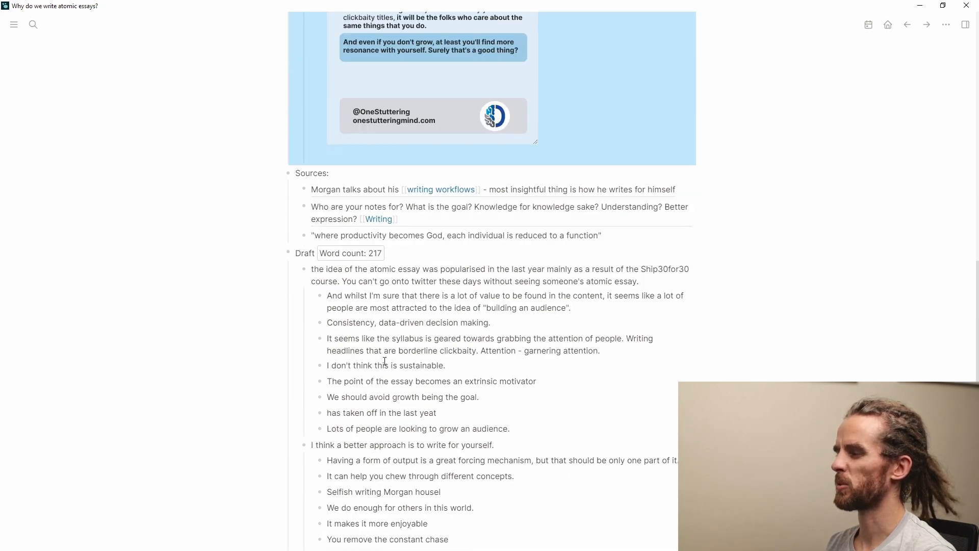
{"action": "scroll", "coordinate": [389, 369], "scroll_direction": "down", "scroll_amount": 4}
{"action": "scroll", "coordinate": [509, 408], "scroll_direction": "up", "scroll_amount": 6}
{"action": "left_click", "coordinate": [375, 274]}
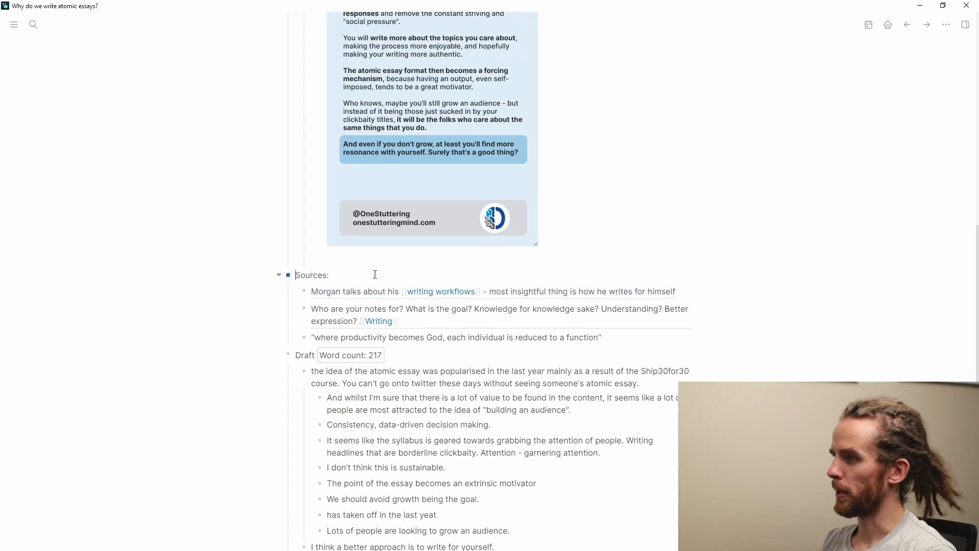
{"action": "key", "text": "Return"}
{"action": "key", "text": "Tab"}
{"action": "type", "text": "#Scrap"}
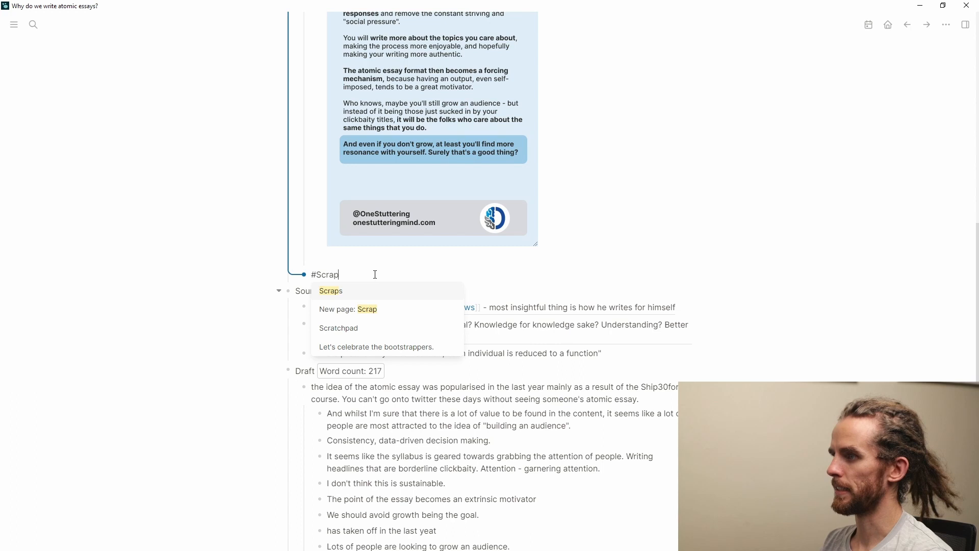
{"action": "key", "text": "BackSpace"}
{"action": "key", "text": "BackSpace"}
{"action": "key", "text": "BackSpace"}
{"action": "key", "text": "BackSpace"}
{"action": "key", "text": "BackSpace"}
{"action": "key", "text": "BackSpace"}
Step: Tag the empty block below the essay image, nested under [[picture]], with #Scraps
{"action": "type", "text": "#Scar"}
{"action": "key", "text": "BackSpace"}
{"action": "key", "text": "BackSpace"}
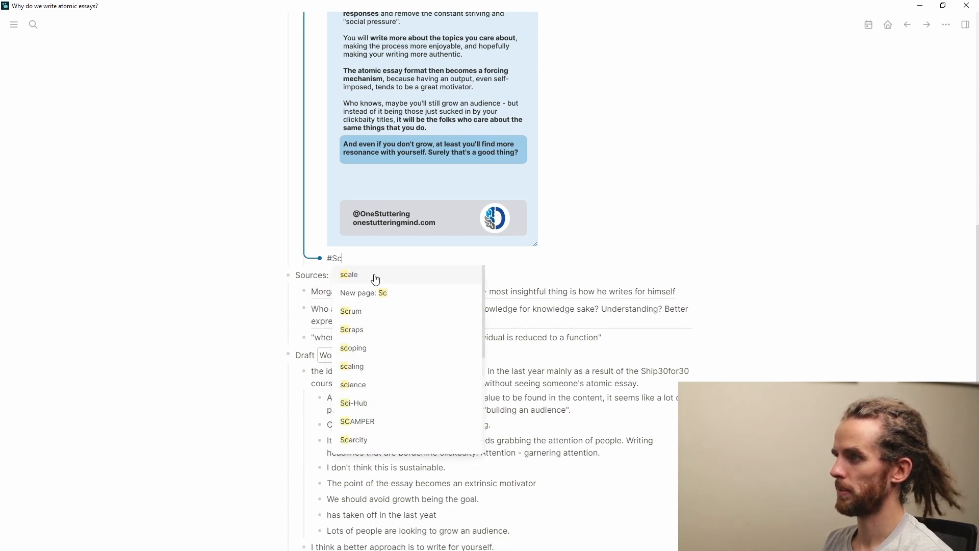
{"action": "type", "text": "ra"}
{"action": "left_click", "coordinate": [375, 276]}
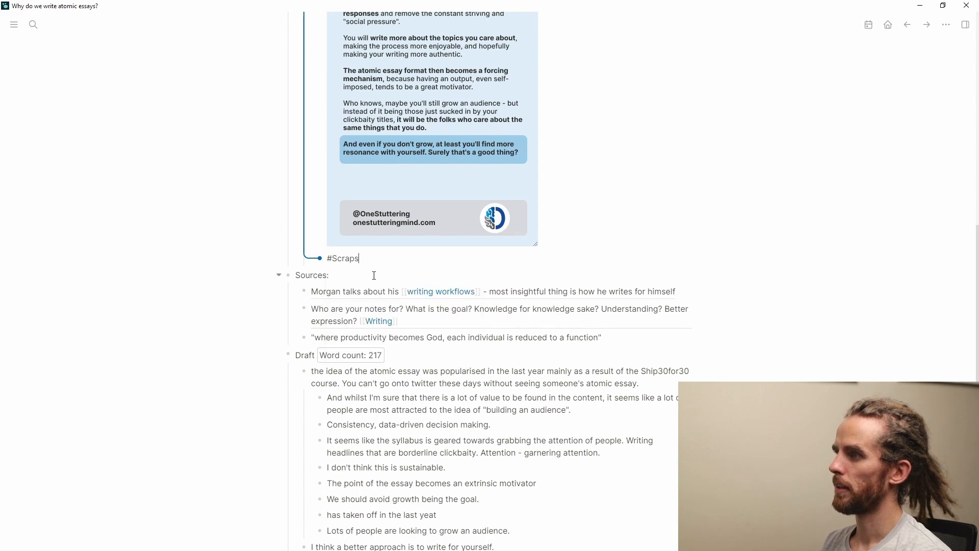
Step: Copy the two leftover paragraphs from the end of the page into a child block under #Scraps
{"action": "key", "text": "Return"}
{"action": "scroll", "coordinate": [373, 306], "scroll_direction": "down", "scroll_amount": 7}
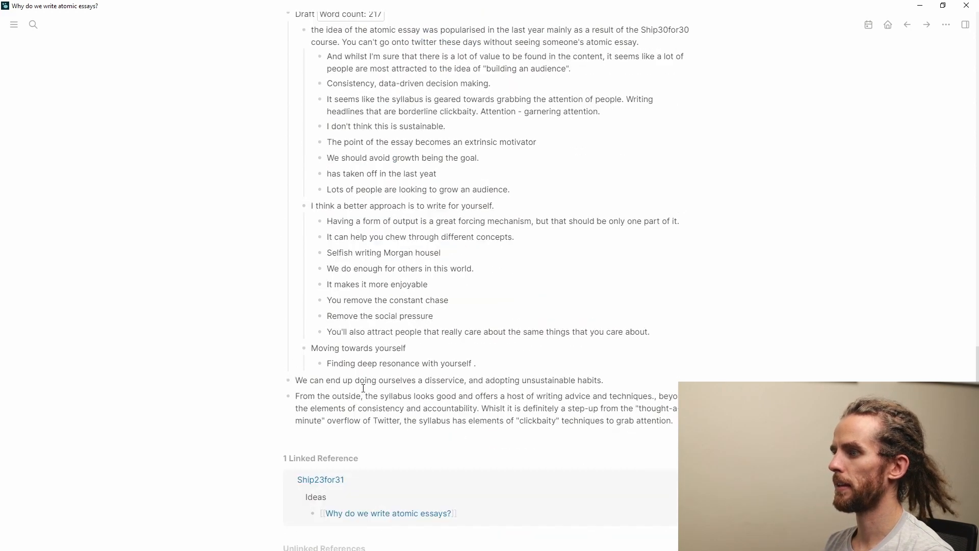
{"action": "left_click_drag", "start_coordinate": [344, 383], "coordinate": [348, 405]}
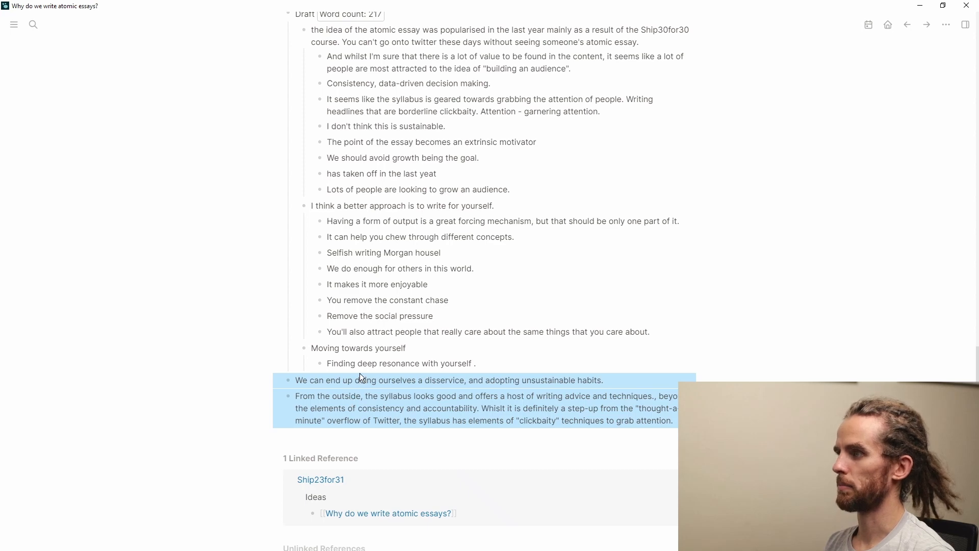
{"action": "scroll", "coordinate": [360, 377], "scroll_direction": "up", "scroll_amount": 5}
{"action": "key", "text": "ctrl+c"}
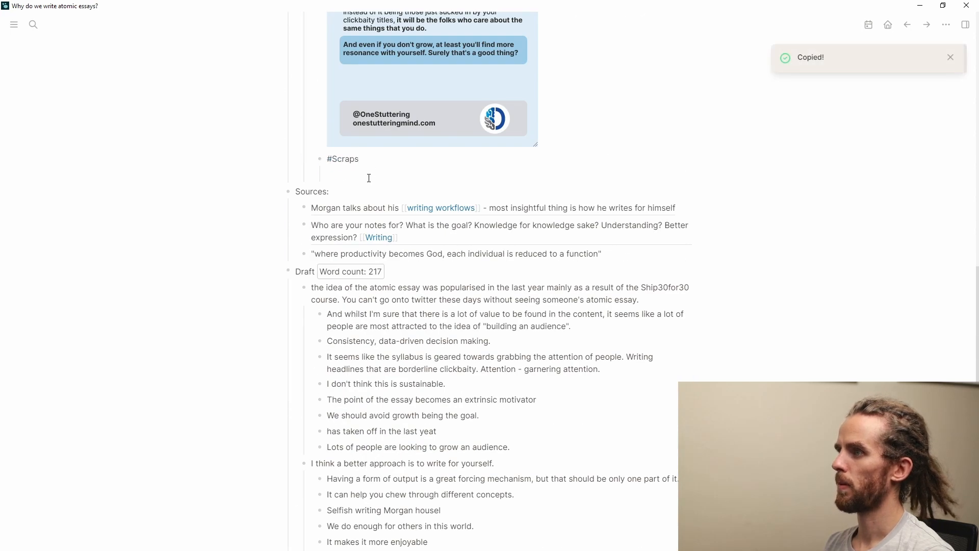
{"action": "left_click", "coordinate": [368, 176]}
{"action": "key", "text": "ctrl+v"}
Step: Open the Ship23for31 project page from the essay's properties and look through its linked references
{"action": "scroll", "coordinate": [757, 234], "scroll_direction": "up", "scroll_amount": 4}
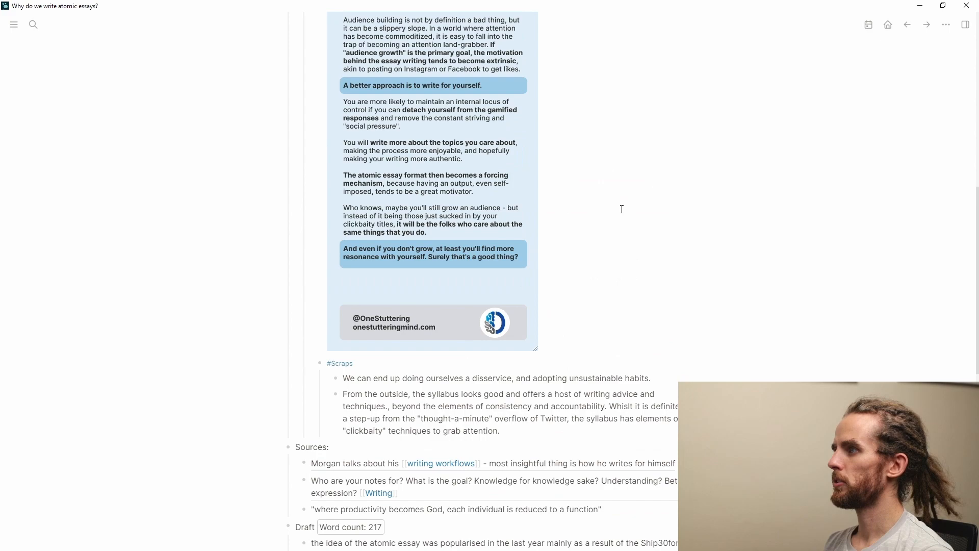
{"action": "key", "text": "ctrl+equal"}
{"action": "scroll", "coordinate": [621, 209], "scroll_direction": "up", "scroll_amount": 12}
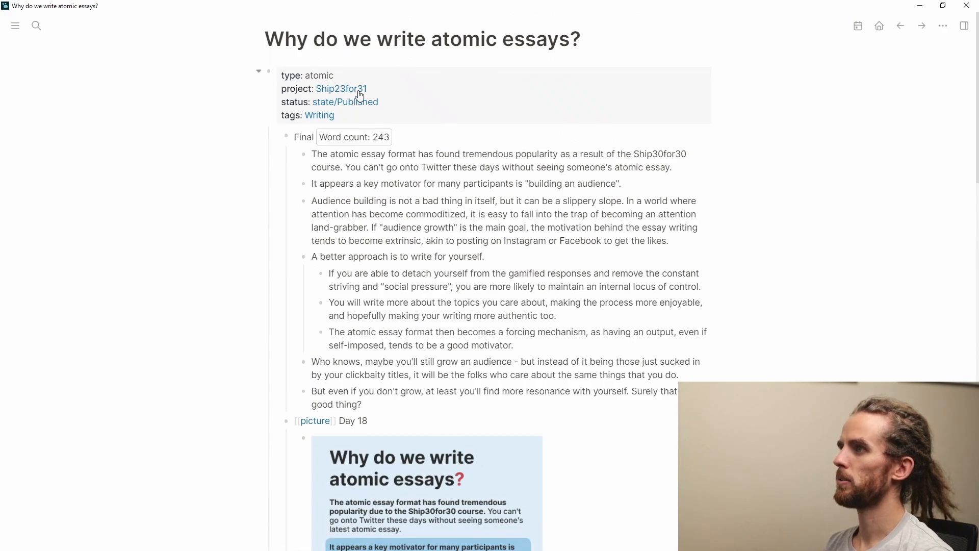
{"action": "left_click", "coordinate": [360, 93]}
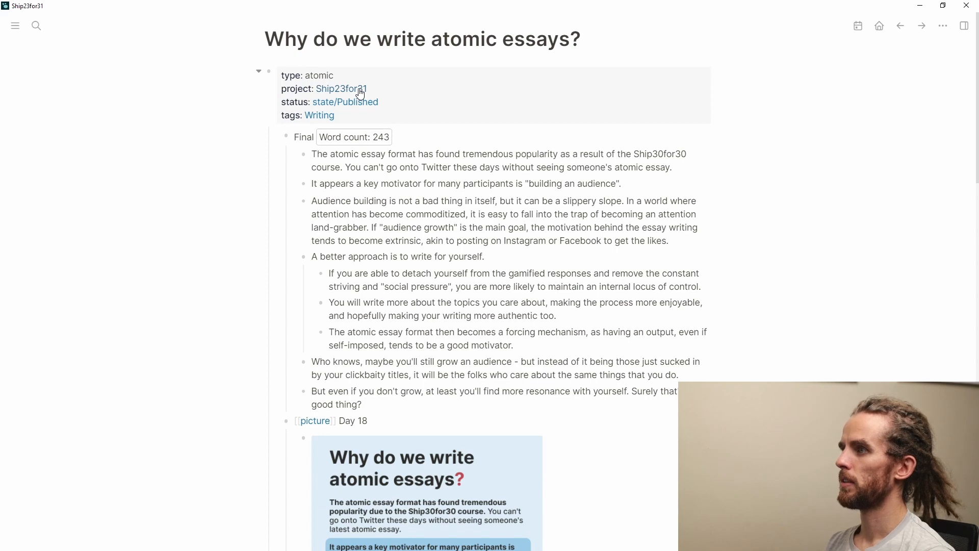
{"action": "scroll", "coordinate": [367, 213], "scroll_direction": "down", "scroll_amount": 5}
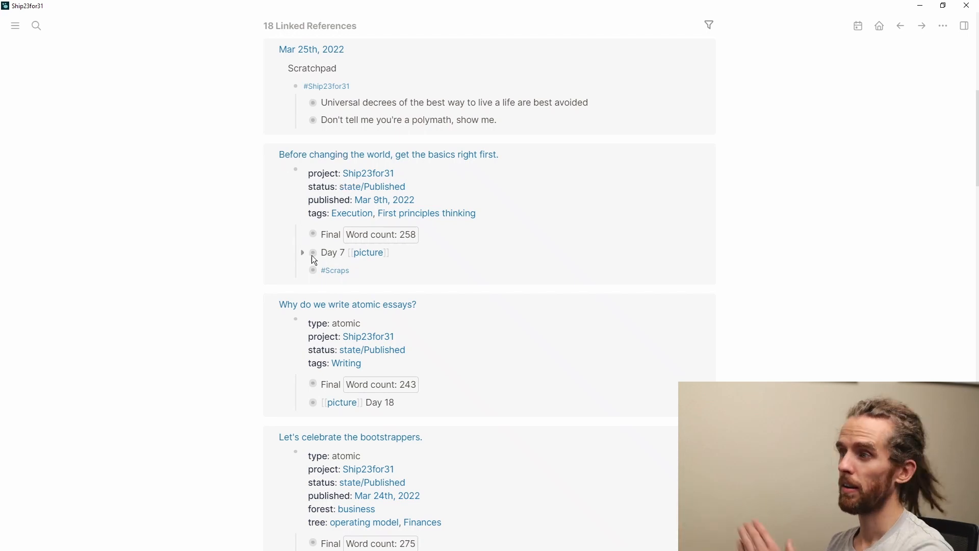
Step: View the Final text and the Day 7 picture of "Before changing the world, get the basics right first.", collapsing each again
{"action": "left_click", "coordinate": [303, 234]}
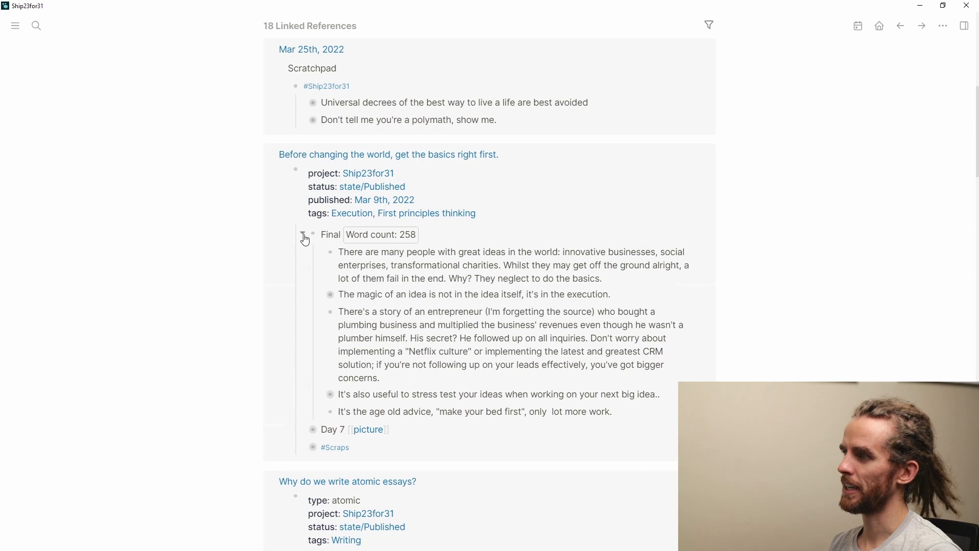
{"action": "left_click", "coordinate": [304, 235]}
{"action": "left_click", "coordinate": [303, 252]}
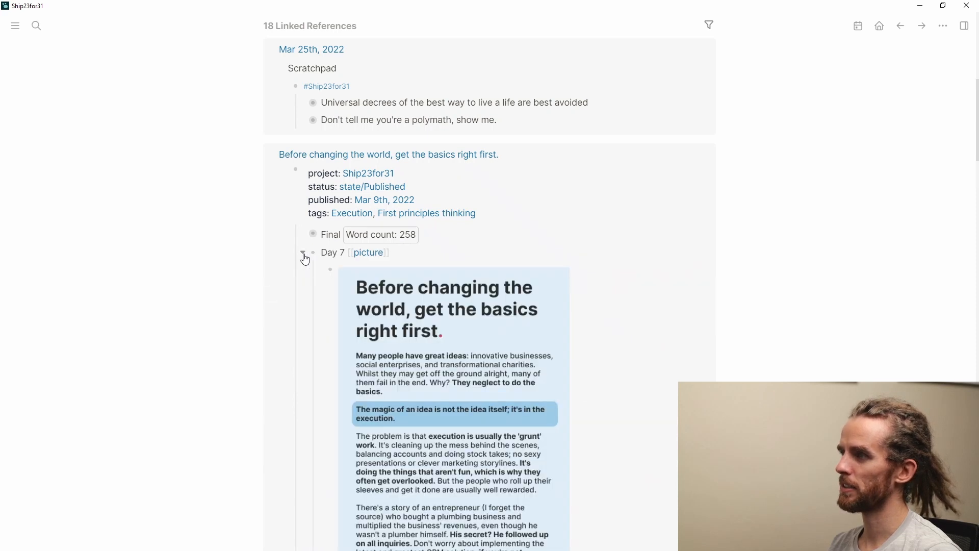
{"action": "left_click", "coordinate": [304, 253]}
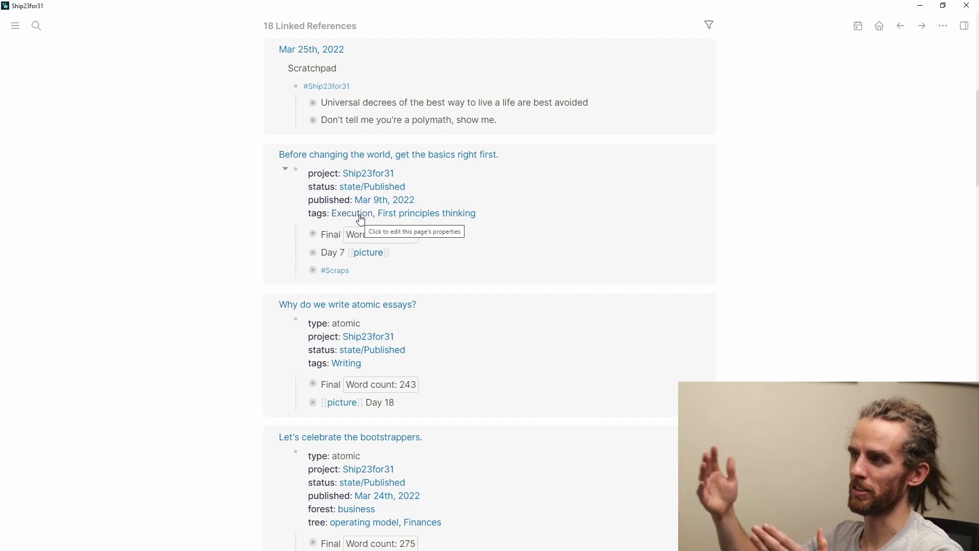
Step: Open the page "Before changing the world, get the basics right first." and expand its #Scraps block to read the notes
{"action": "left_click", "coordinate": [374, 158]}
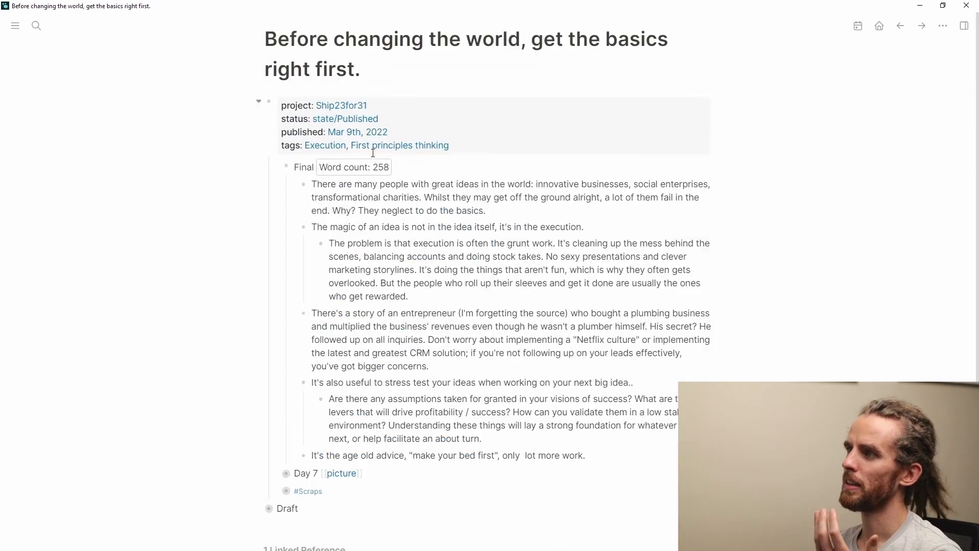
{"action": "scroll", "coordinate": [376, 161], "scroll_direction": "down", "scroll_amount": 2}
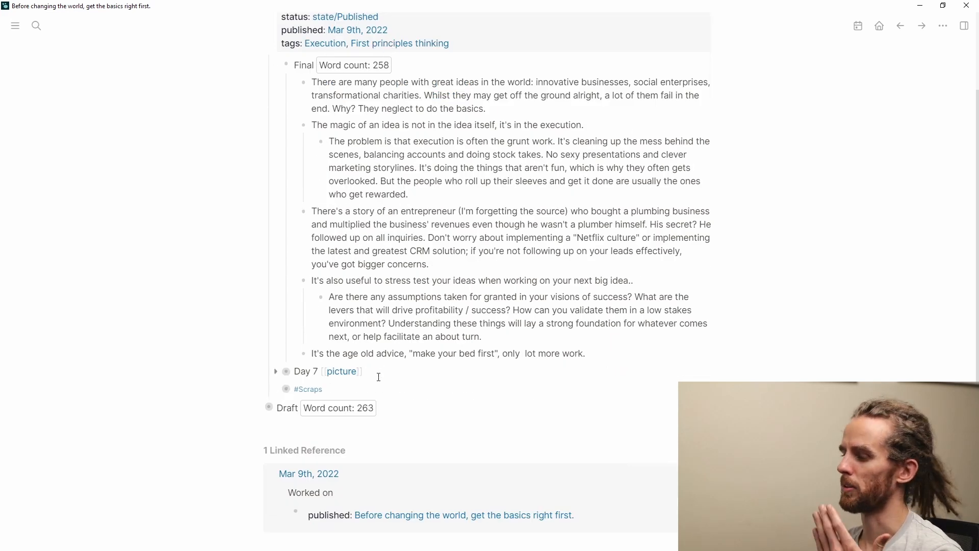
{"action": "scroll", "coordinate": [376, 371], "scroll_direction": "up", "scroll_amount": 1}
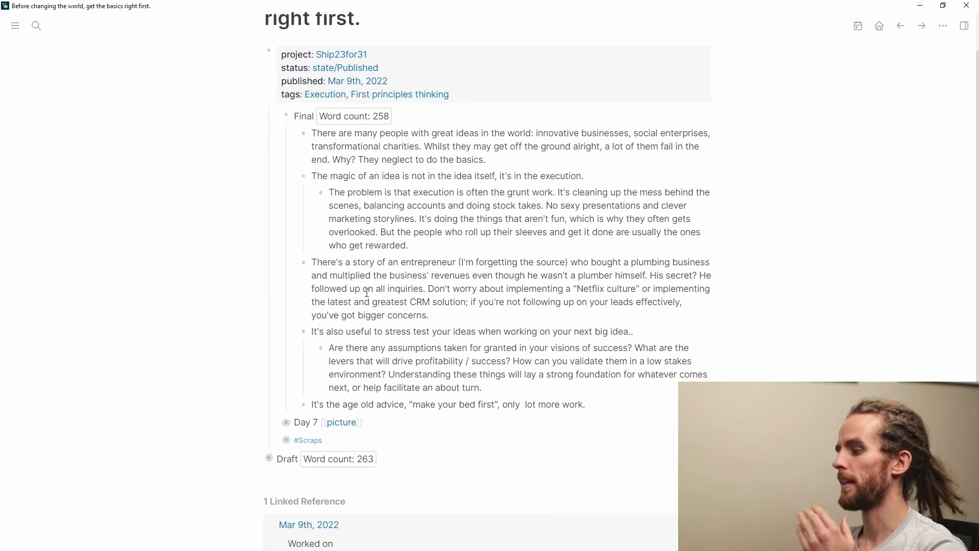
{"action": "left_click", "coordinate": [276, 444]}
{"action": "scroll", "coordinate": [324, 423], "scroll_direction": "down", "scroll_amount": 5}
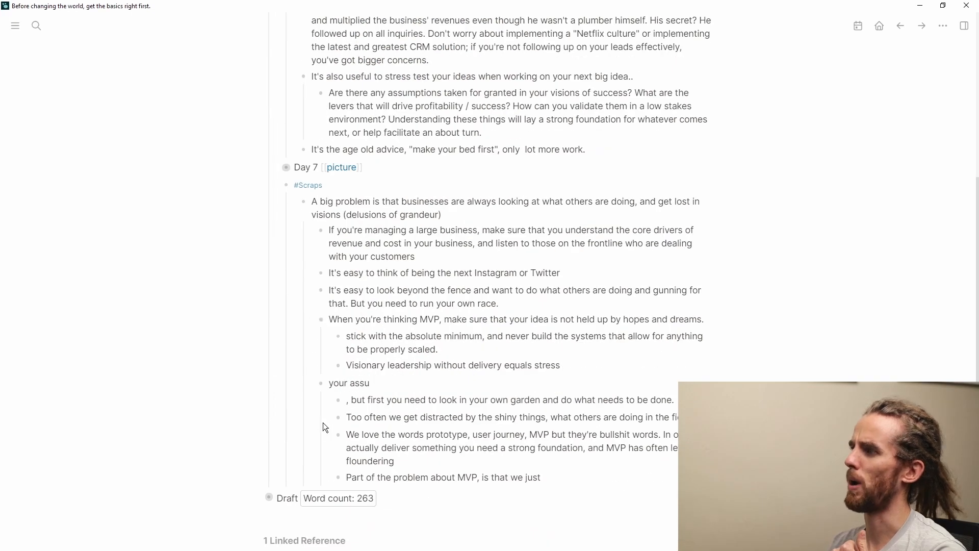
{"action": "scroll", "coordinate": [381, 412], "scroll_direction": "up", "scroll_amount": 2}
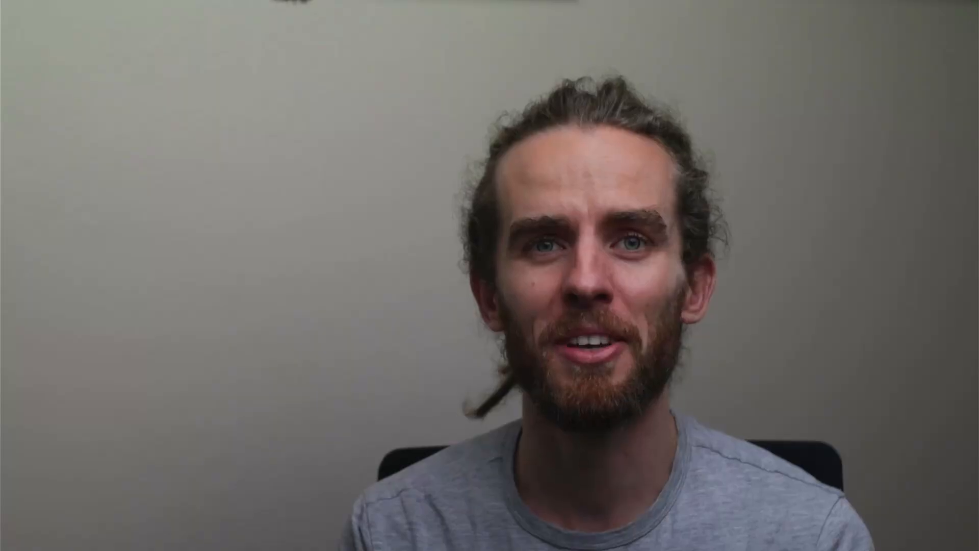